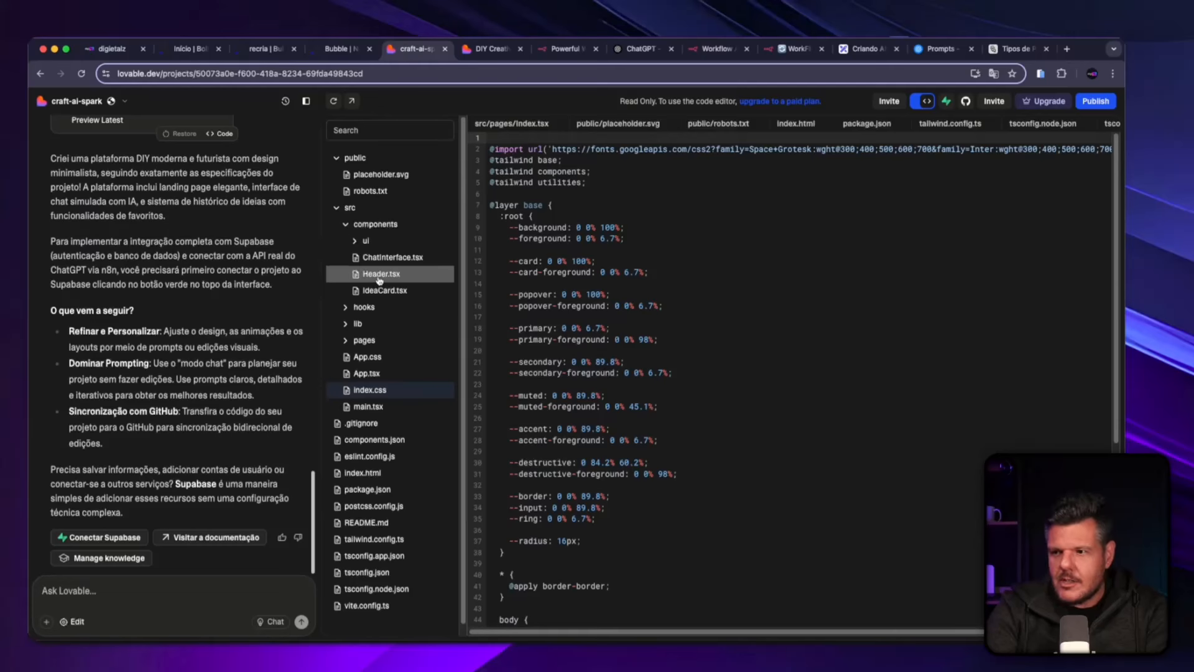
Look through the ui component files in the project's code tree and collapse the src and public folders.
left_click(364, 243)
scroll(388, 398, "down", 5)
scroll(389, 399, "up", 10)
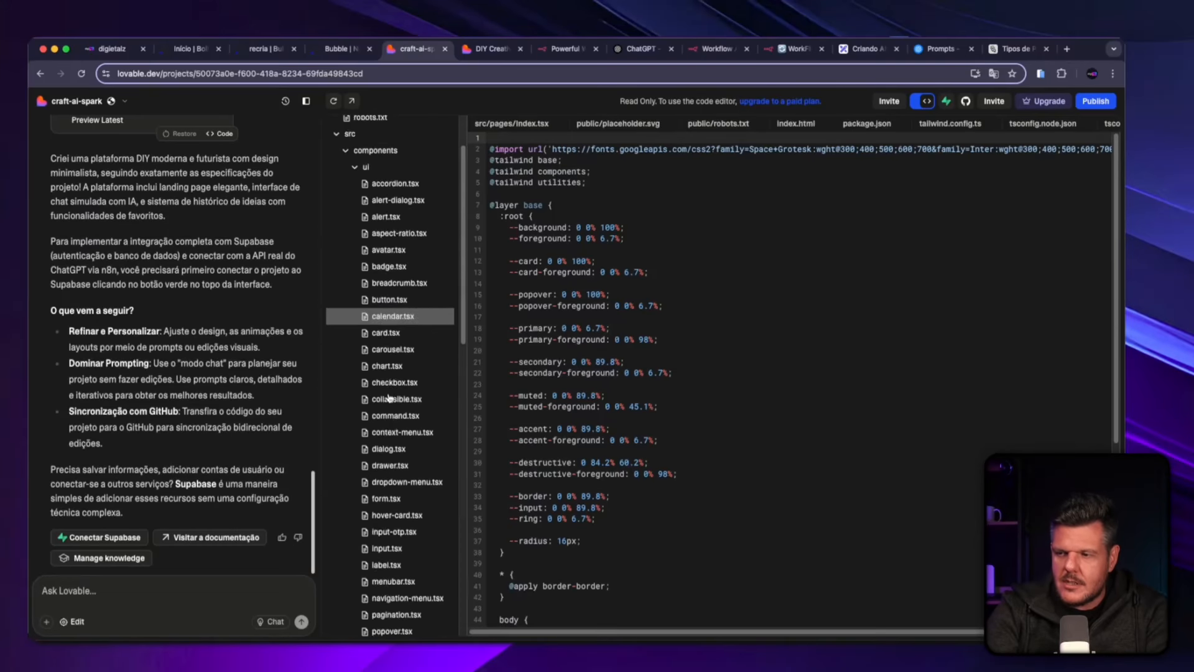
left_click(334, 205)
left_click(341, 158)
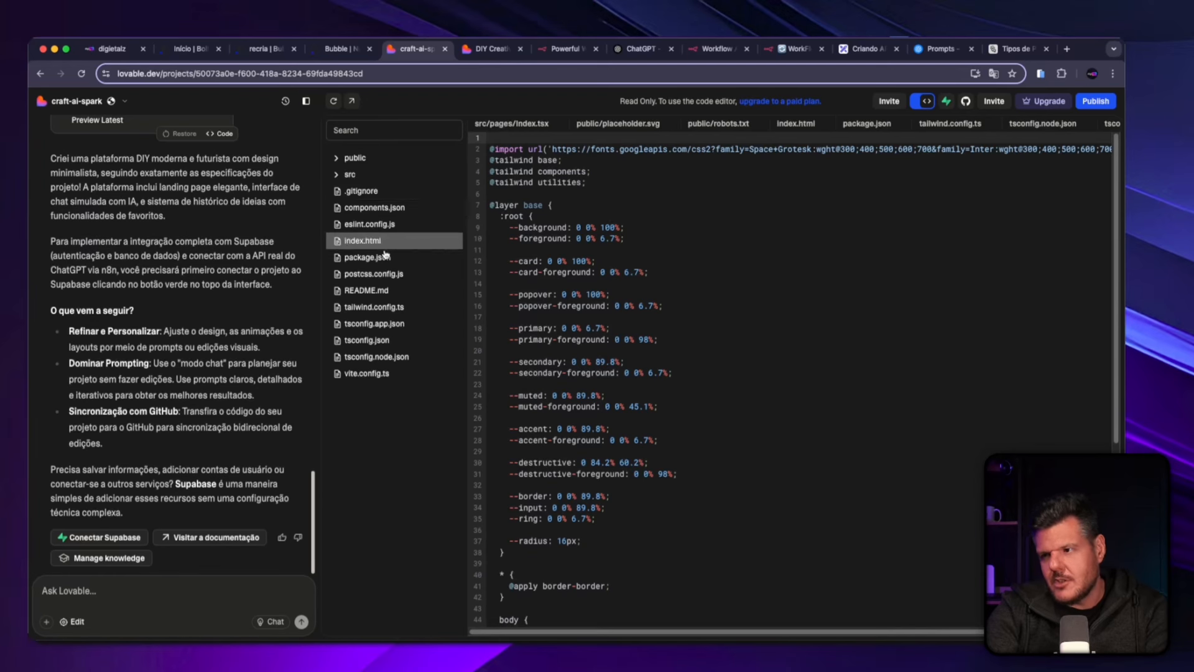
View the Supabase integration option for the project and dismiss it without connecting.
left_click(947, 104)
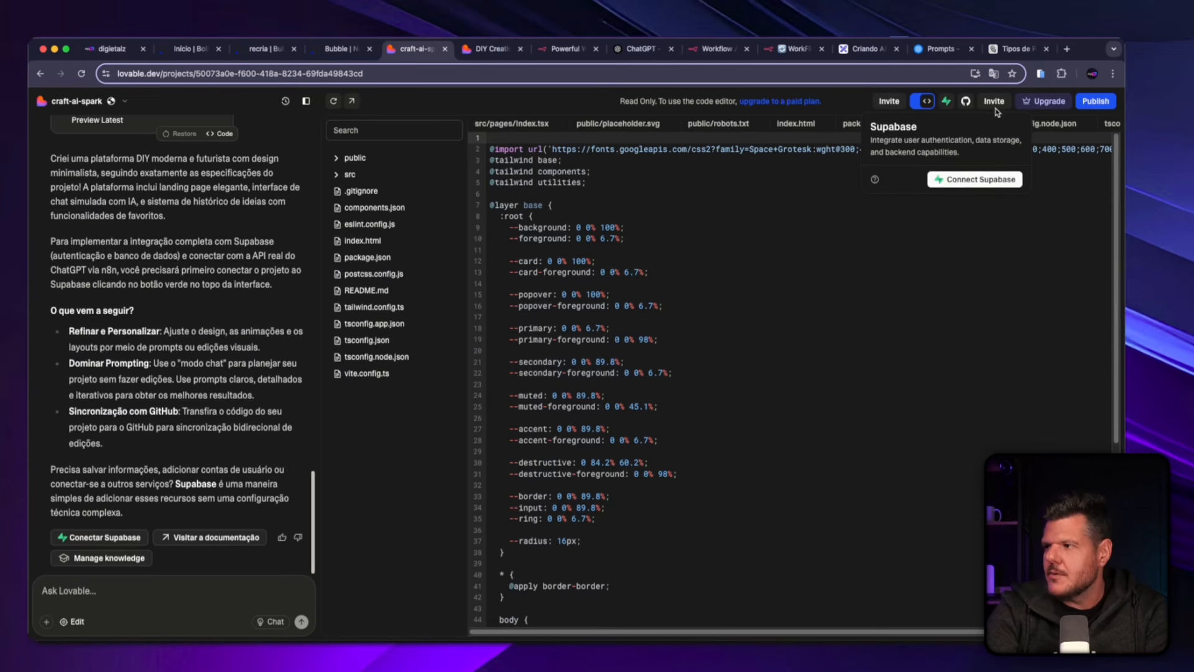
left_click(1060, 287)
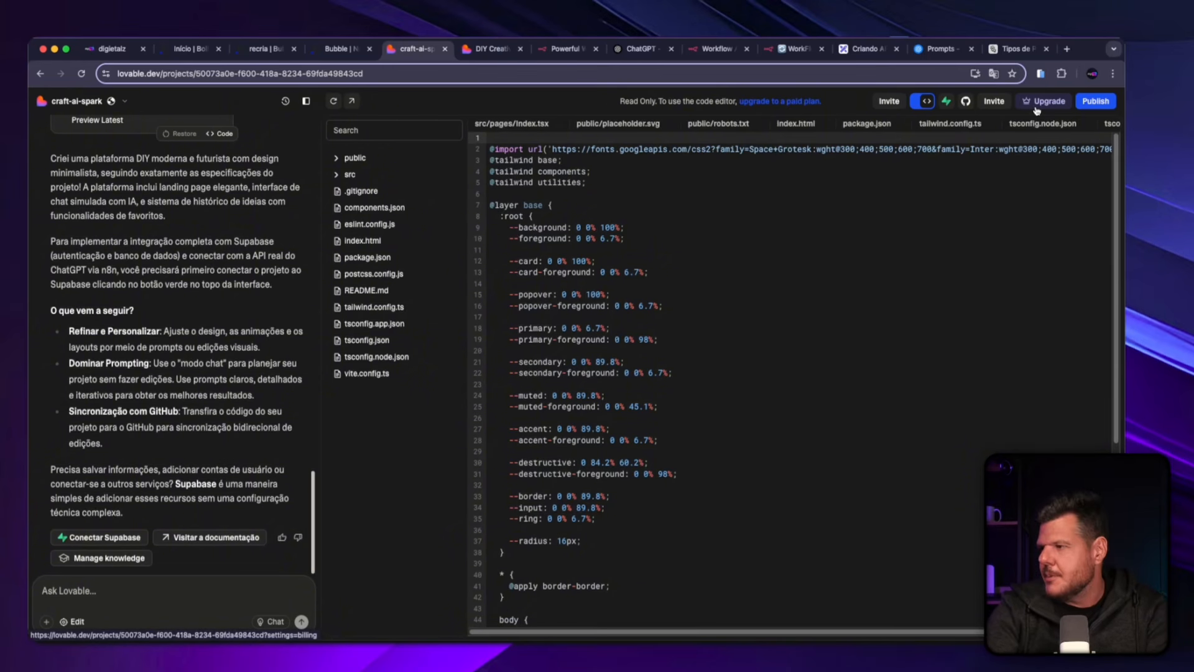
Publish the craft-ai-spark project and copy the link to the published site.
left_click(1095, 100)
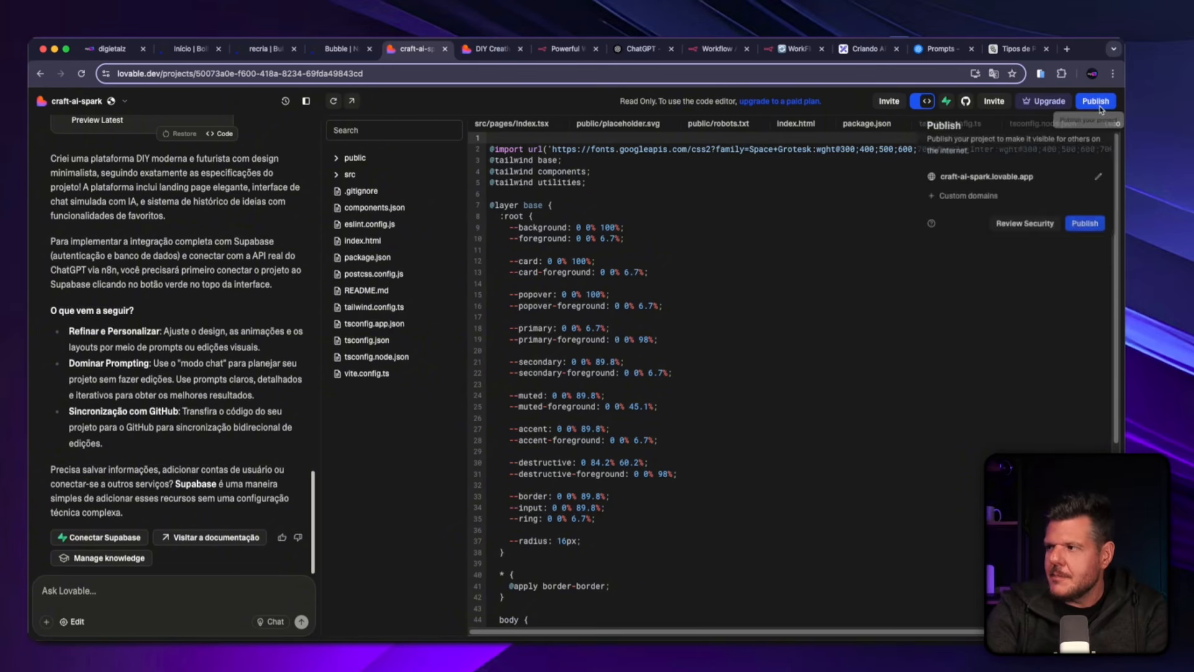
left_click(1086, 229)
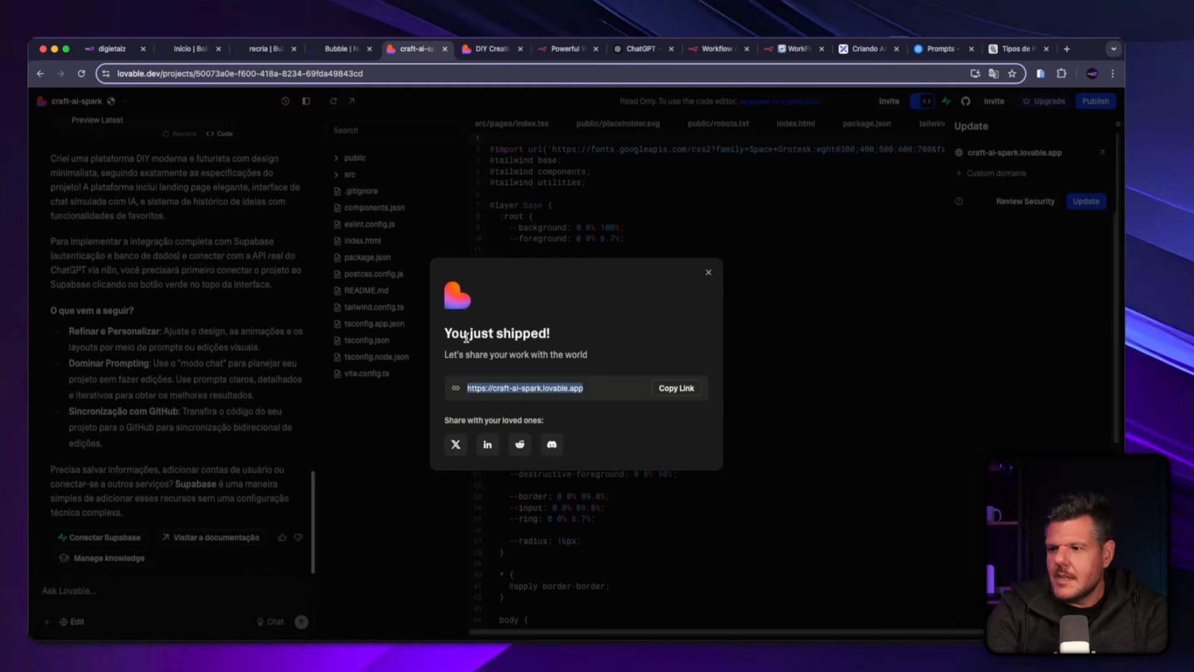
left_click_drag(468, 336, 579, 368)
left_click(524, 361)
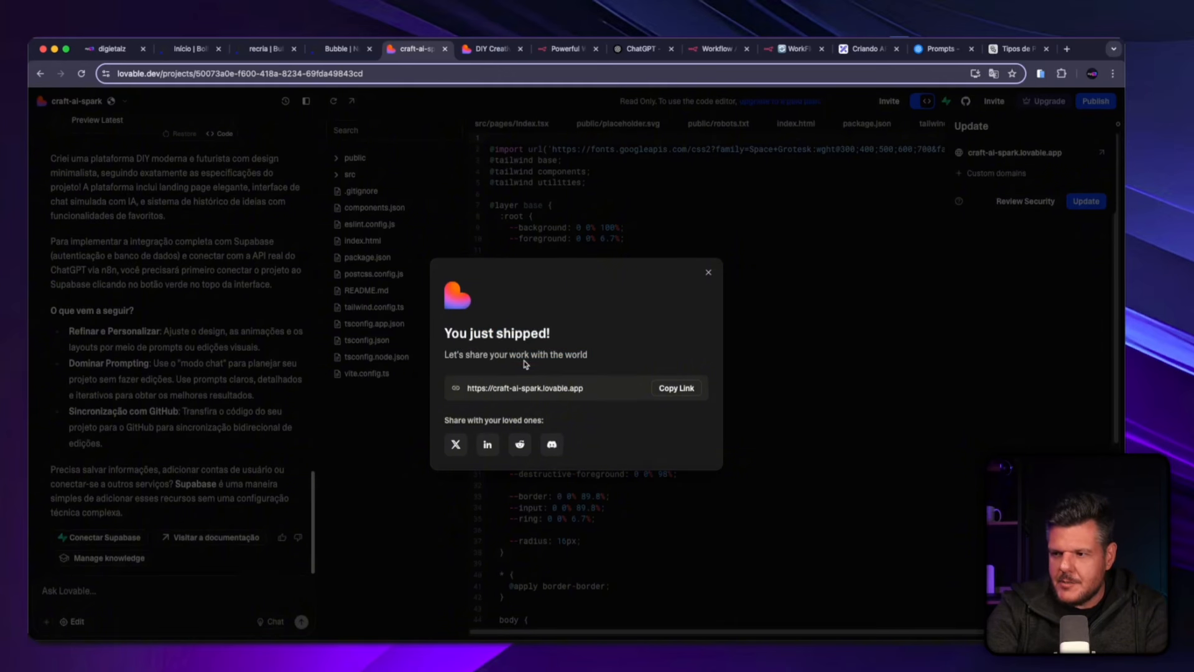
left_click_drag(456, 354, 597, 359)
left_click(504, 356)
left_click(642, 336)
left_click(675, 387)
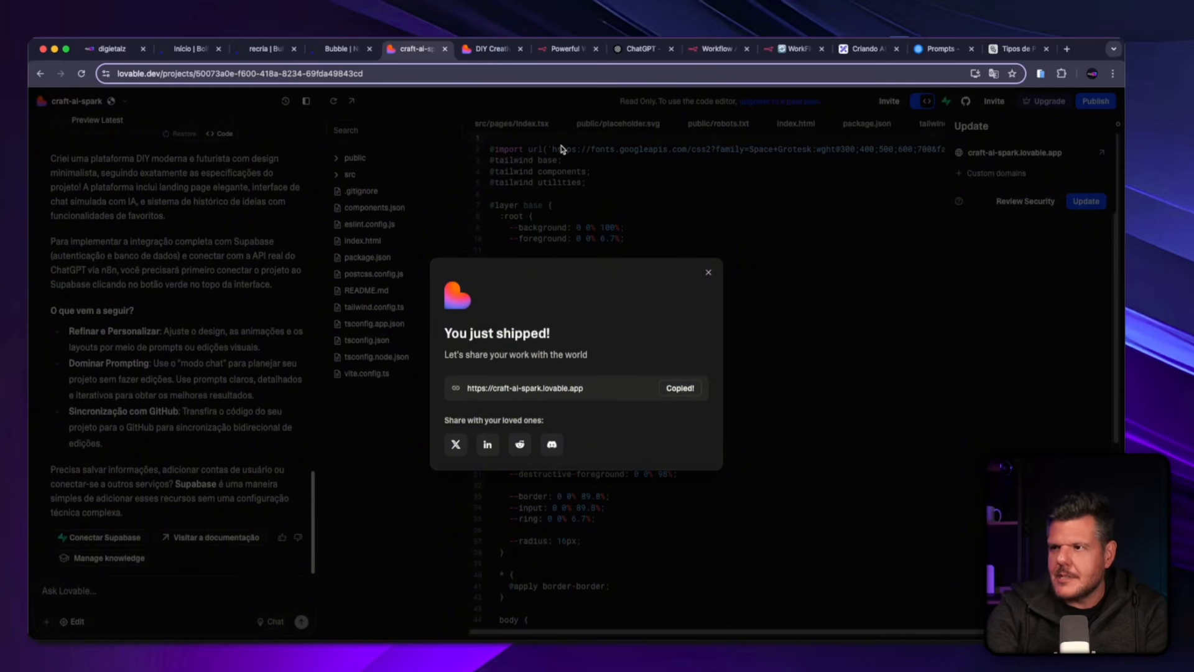
Open craft-ai-spark.lovable.app from the copied link, look over its landing page, and close it.
key("super+t")
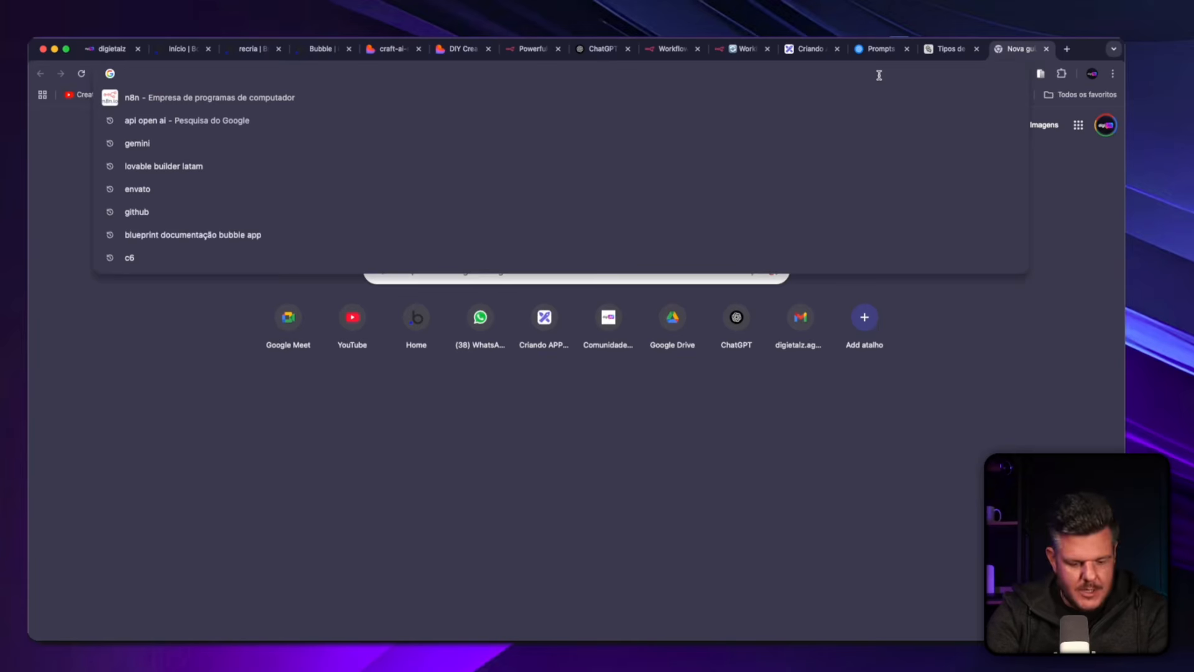
key("super+v")
key("Return")
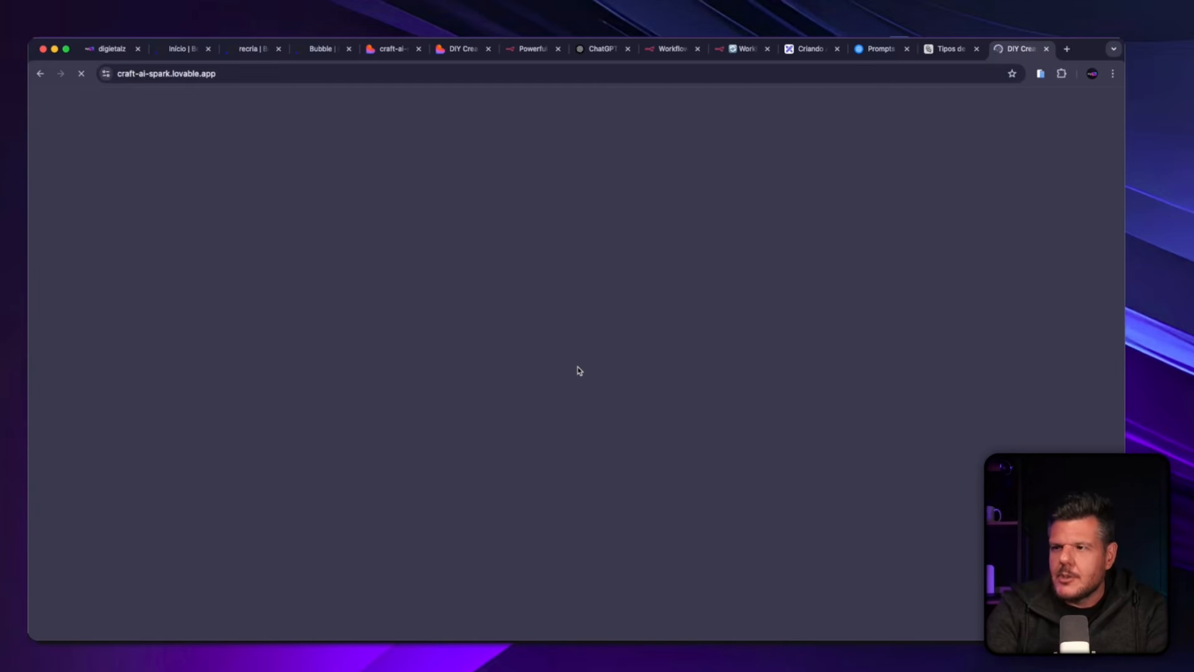
scroll(429, 428, "down", 5)
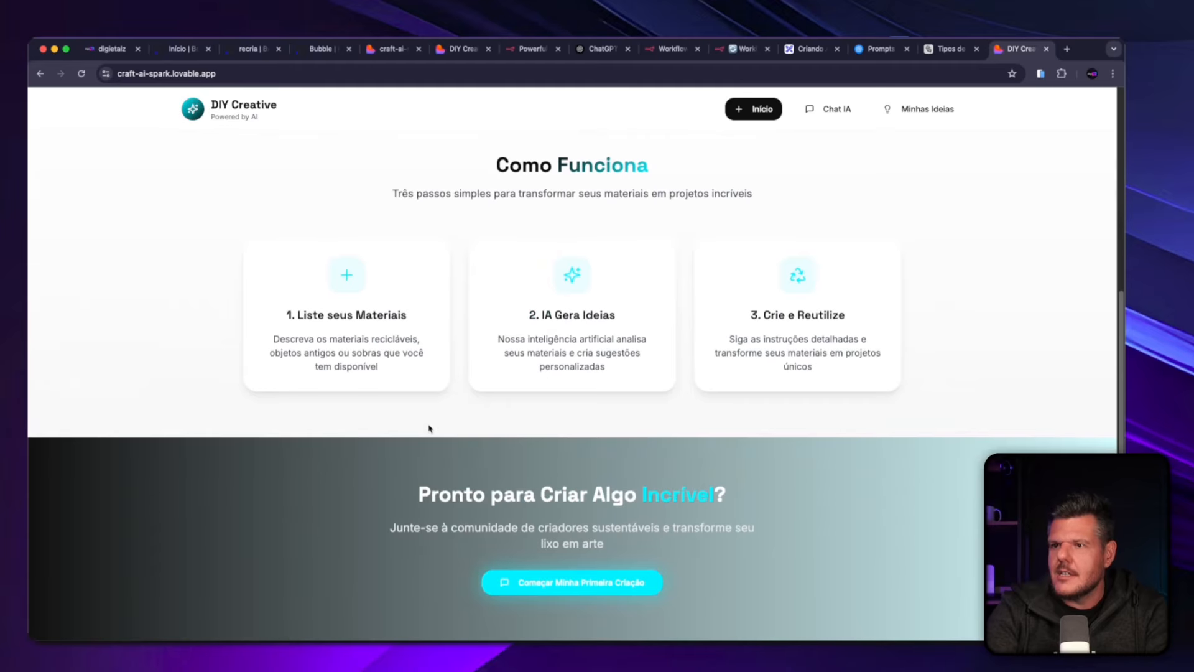
scroll(429, 428, "up", 5)
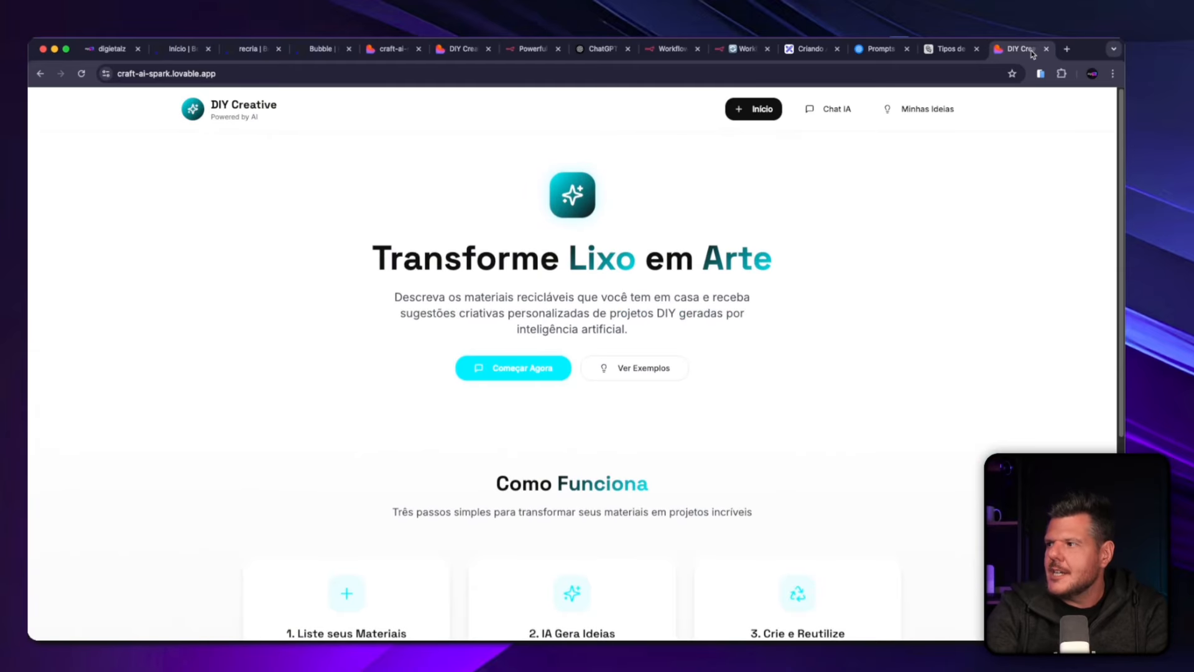
left_click(1047, 48)
Switch to the recria app's Bubble editor and check the landing page at the 320, 768, 992, default and 1200 responsive widths.
left_click(340, 50)
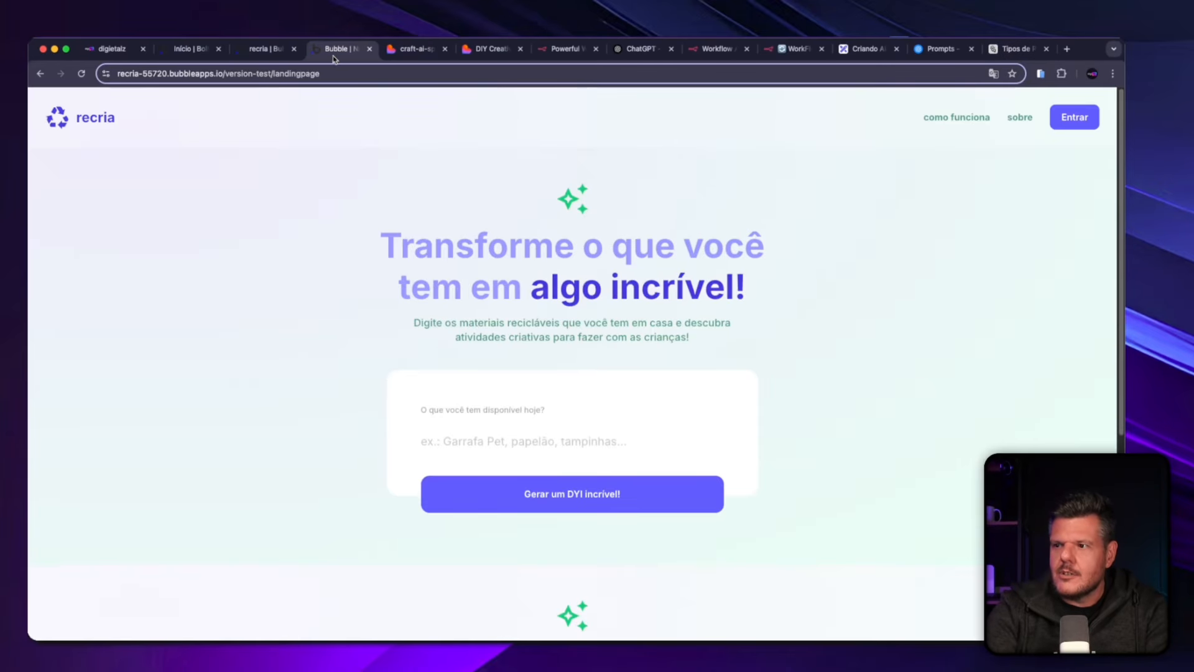
left_click(270, 50)
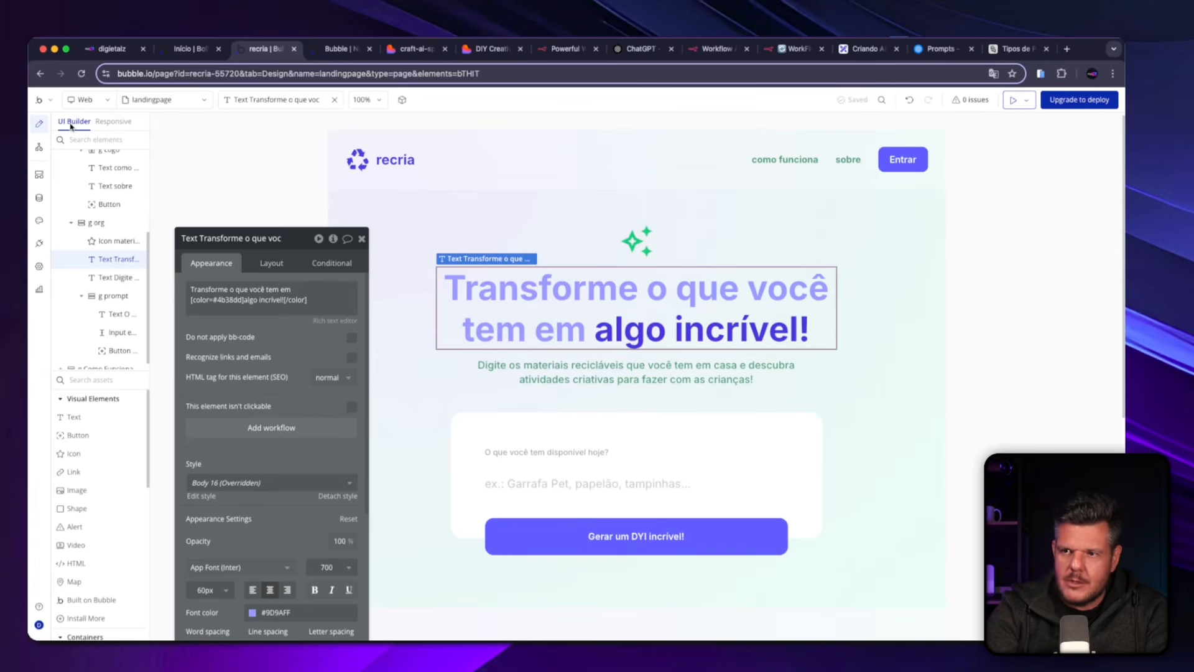
left_click(106, 127)
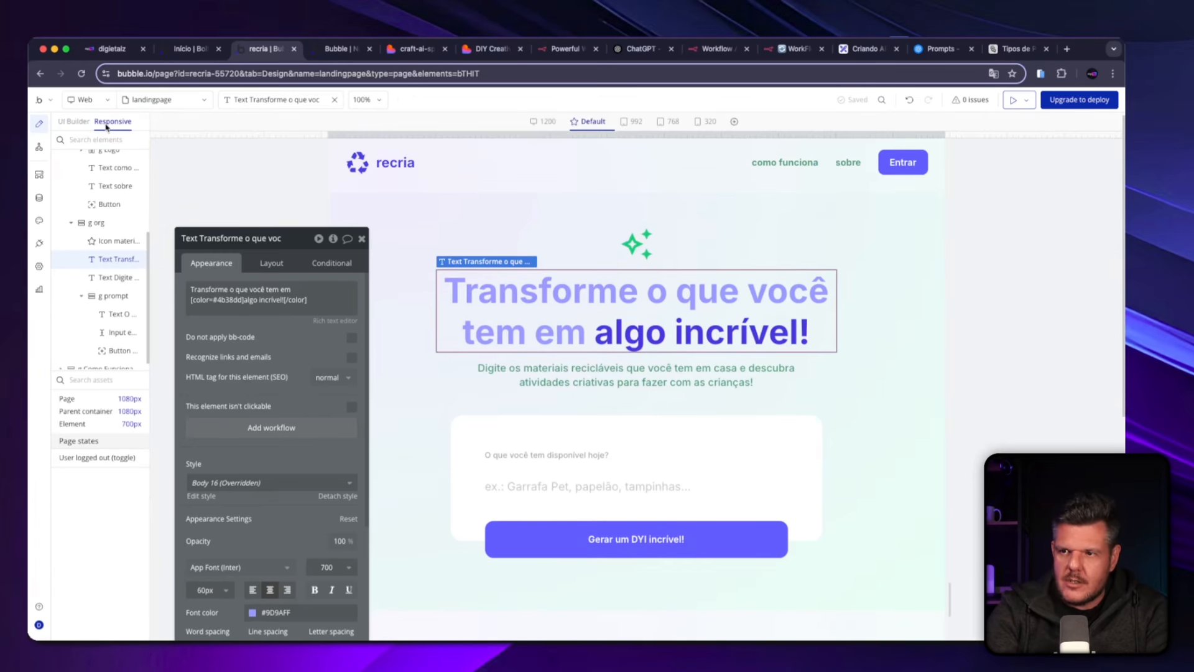
left_click(630, 123)
left_click(666, 123)
left_click(707, 122)
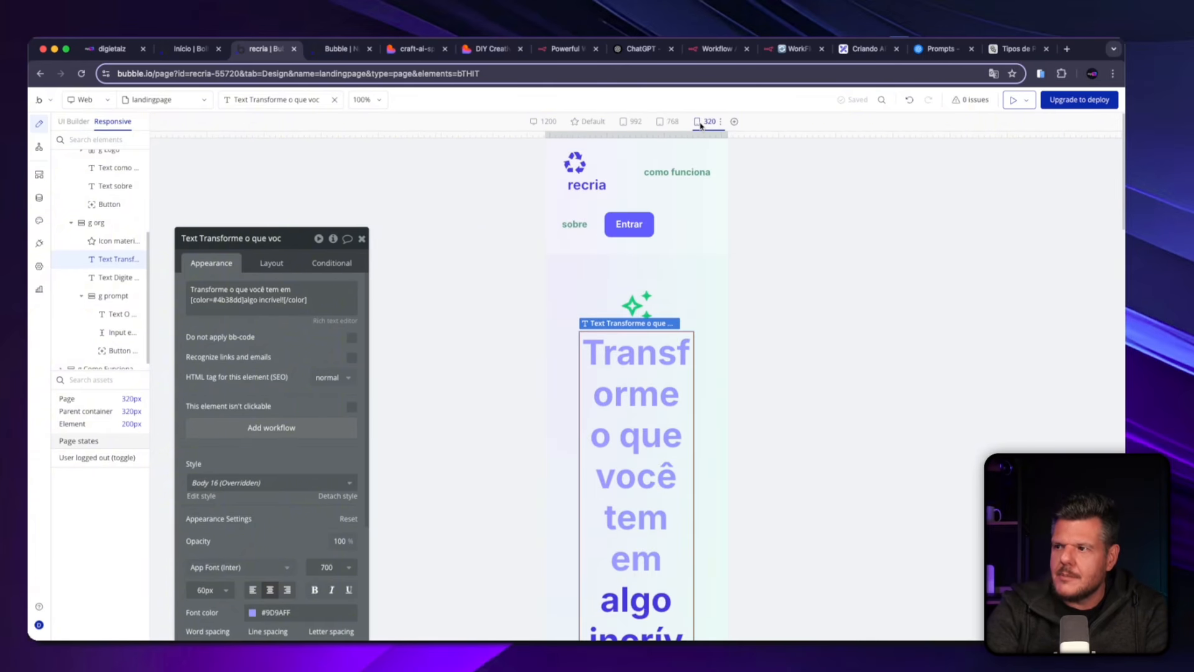
left_click(670, 122)
left_click(632, 122)
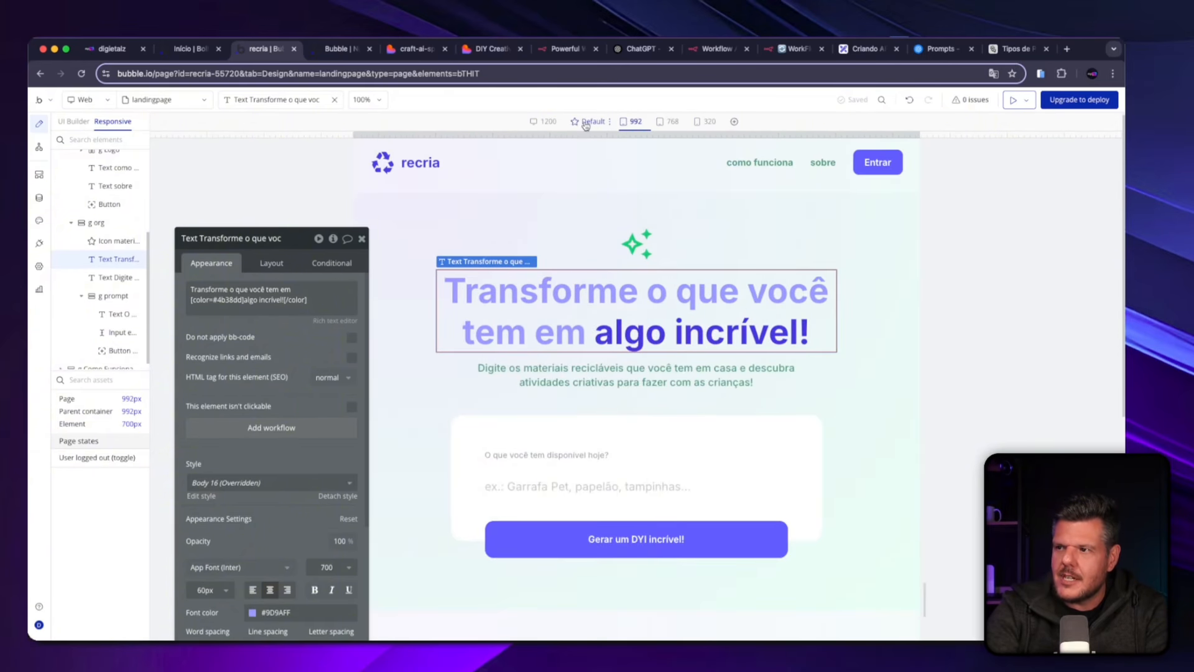
left_click(588, 122)
left_click(545, 122)
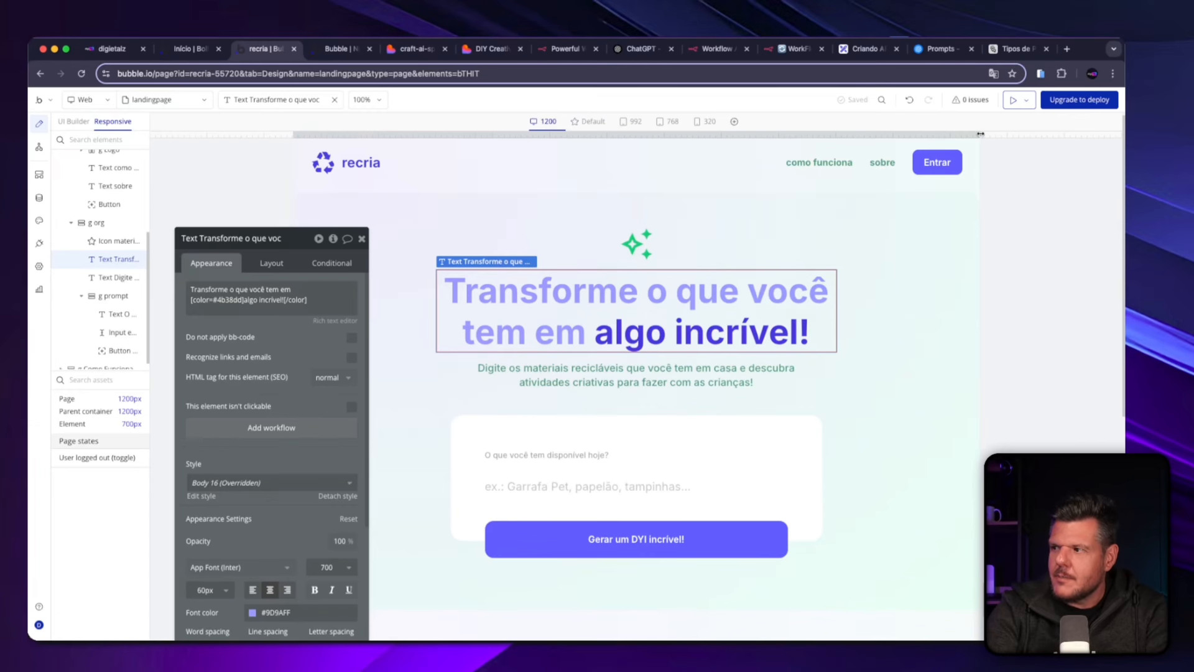
left_click_drag(980, 134, 920, 181)
left_click(557, 126)
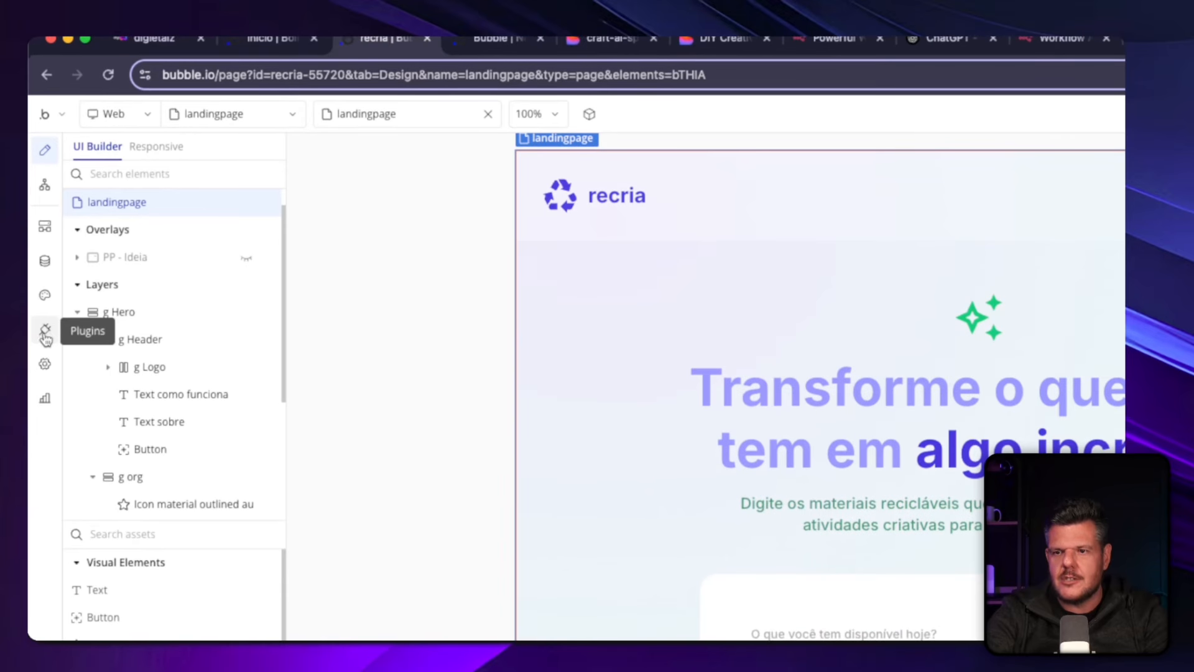
Find the API Connector plugin by Bubble and install it in the recria app.
left_click(44, 337)
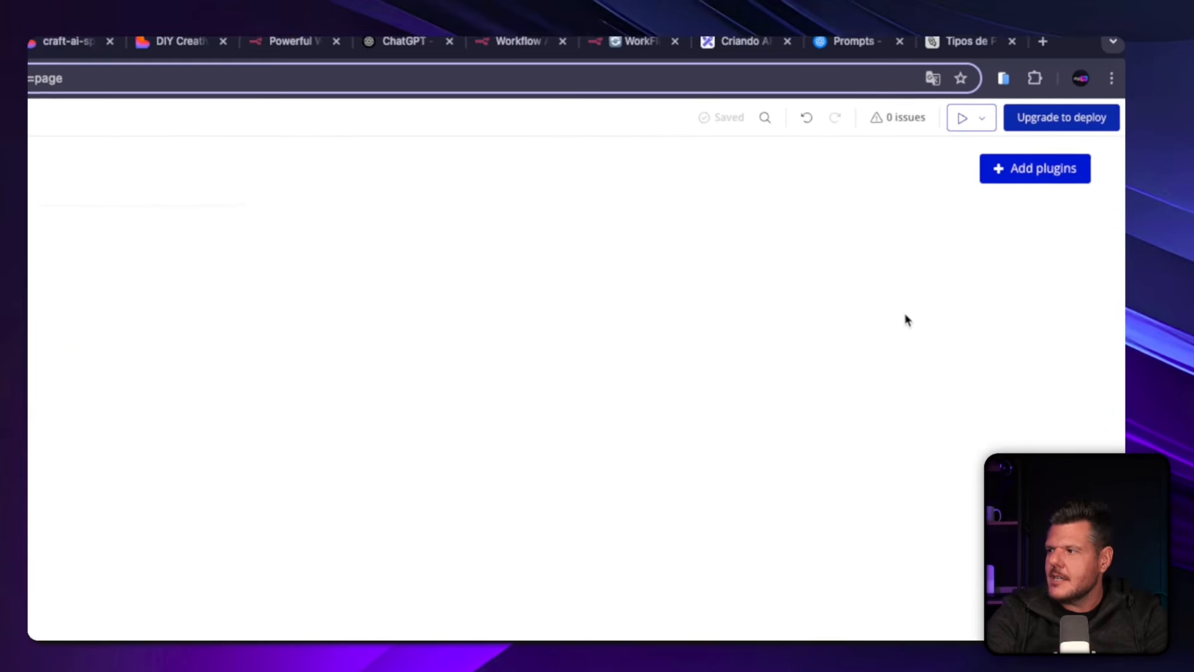
left_click(1021, 194)
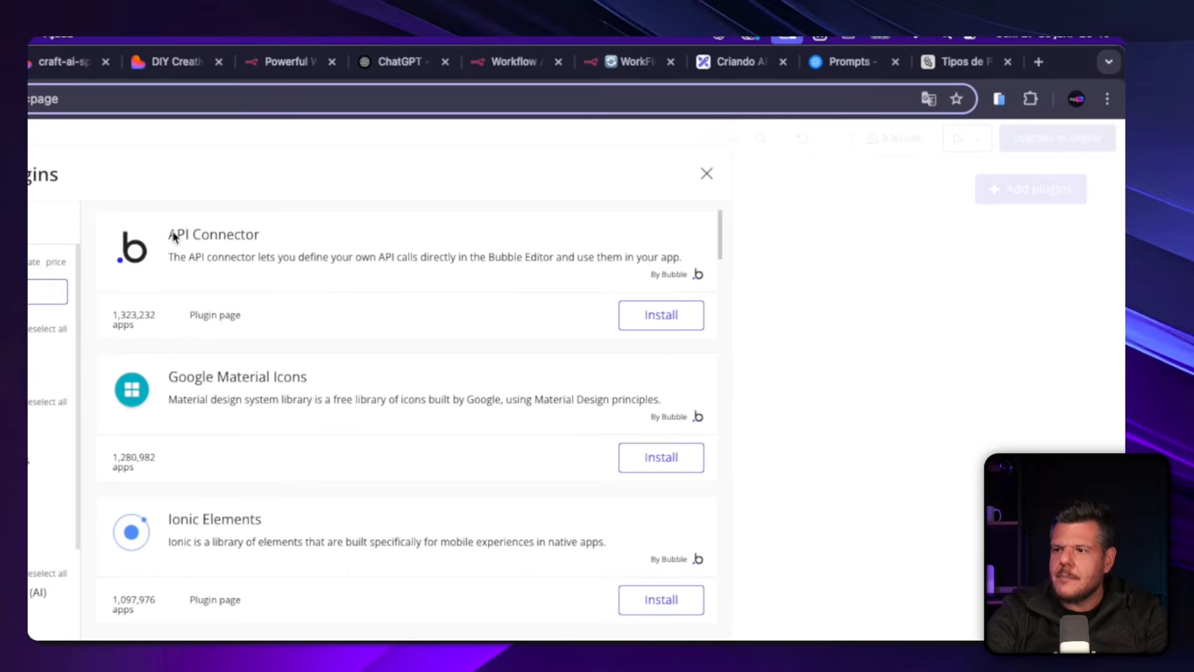
left_click(561, 286)
type("API Con")
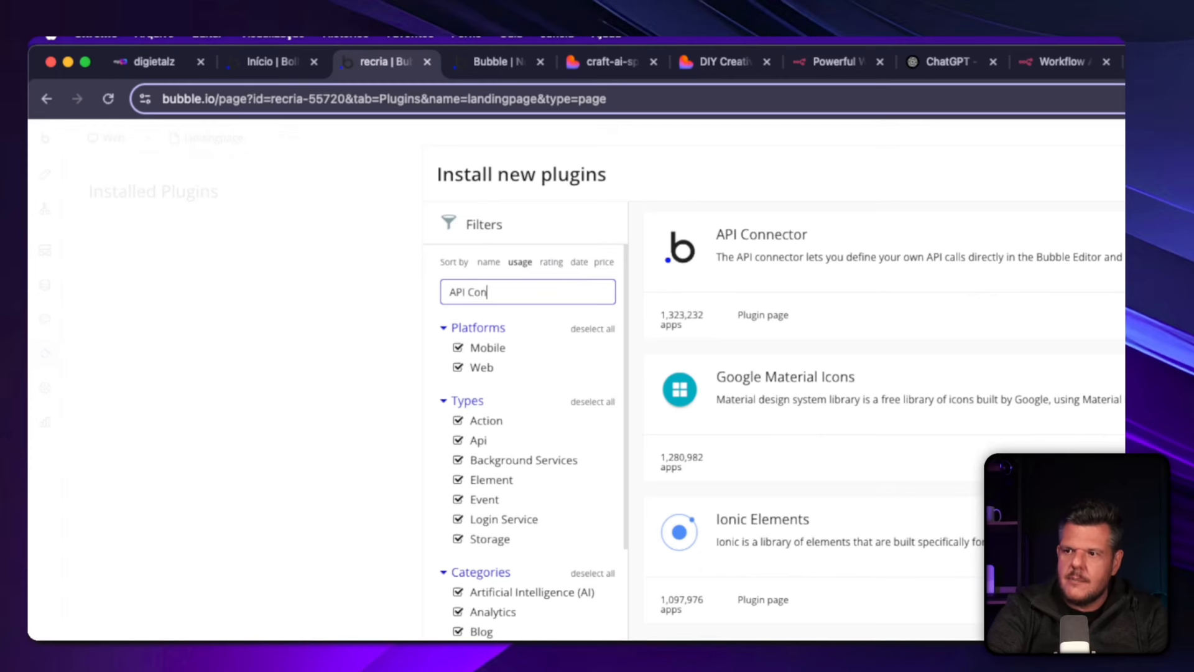
type("e")
key("BackSpace")
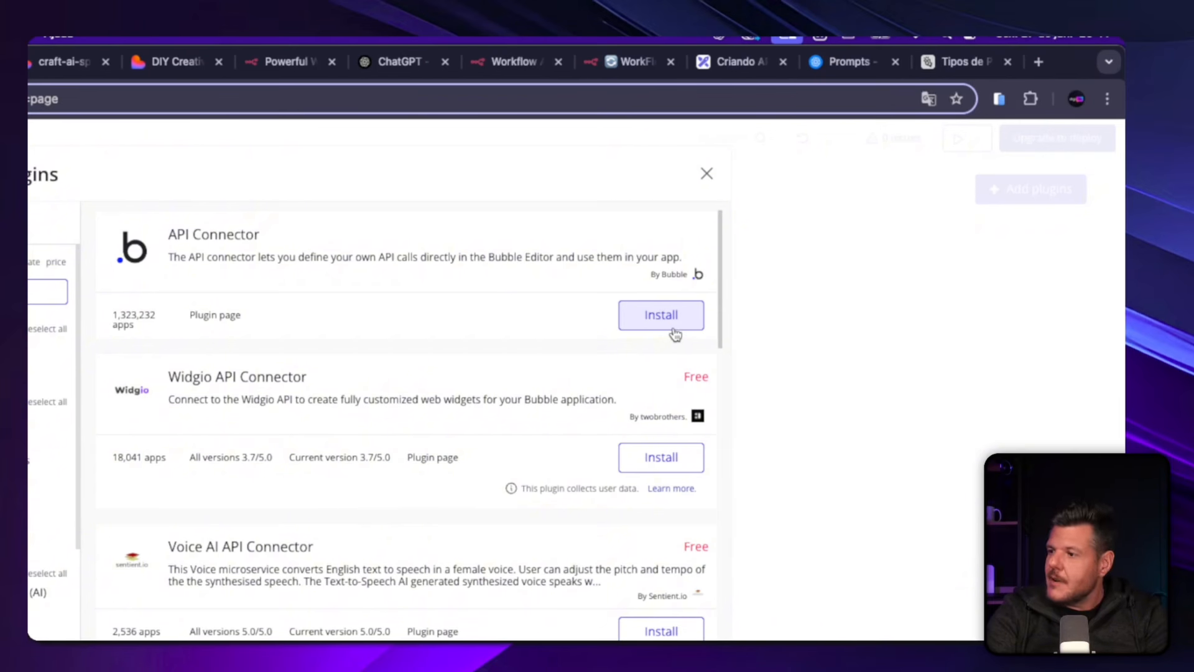
left_click(670, 329)
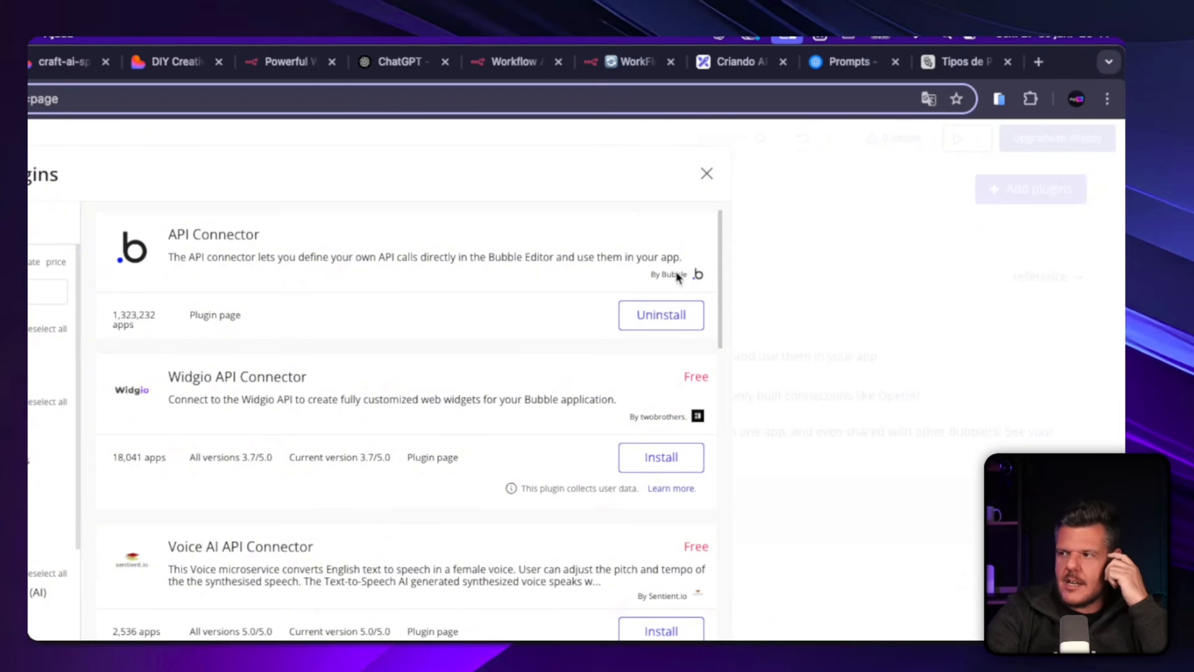
left_click(707, 178)
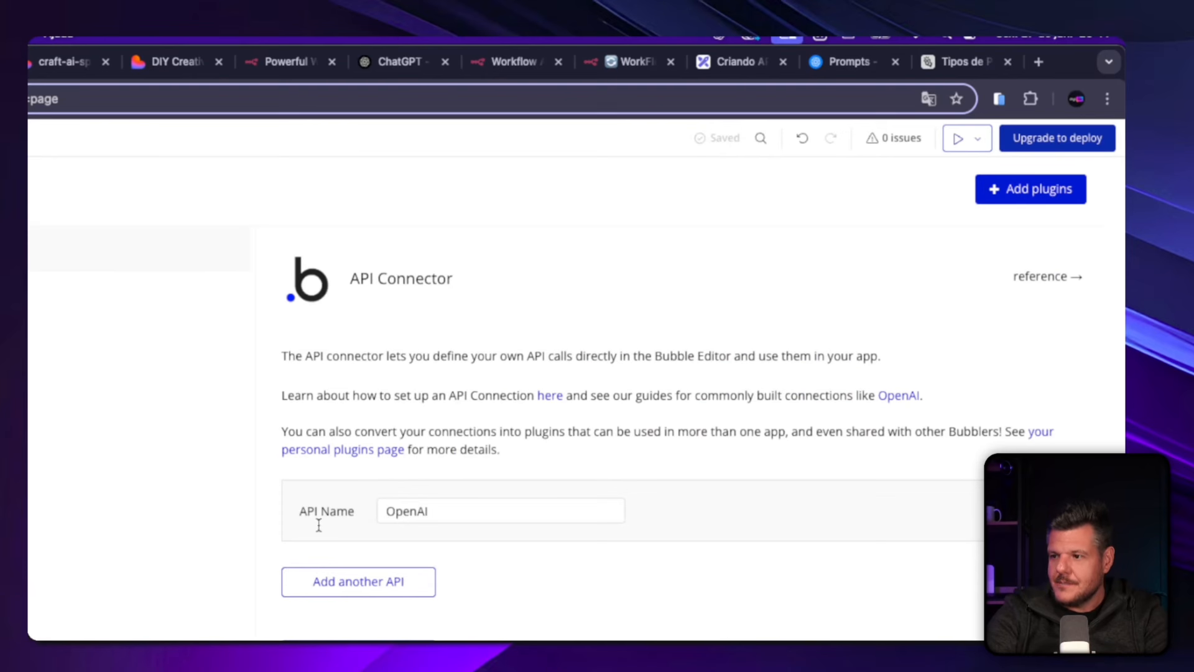
Expand the preset OpenAI entry in the API Connector and delete that API.
left_click(1066, 489)
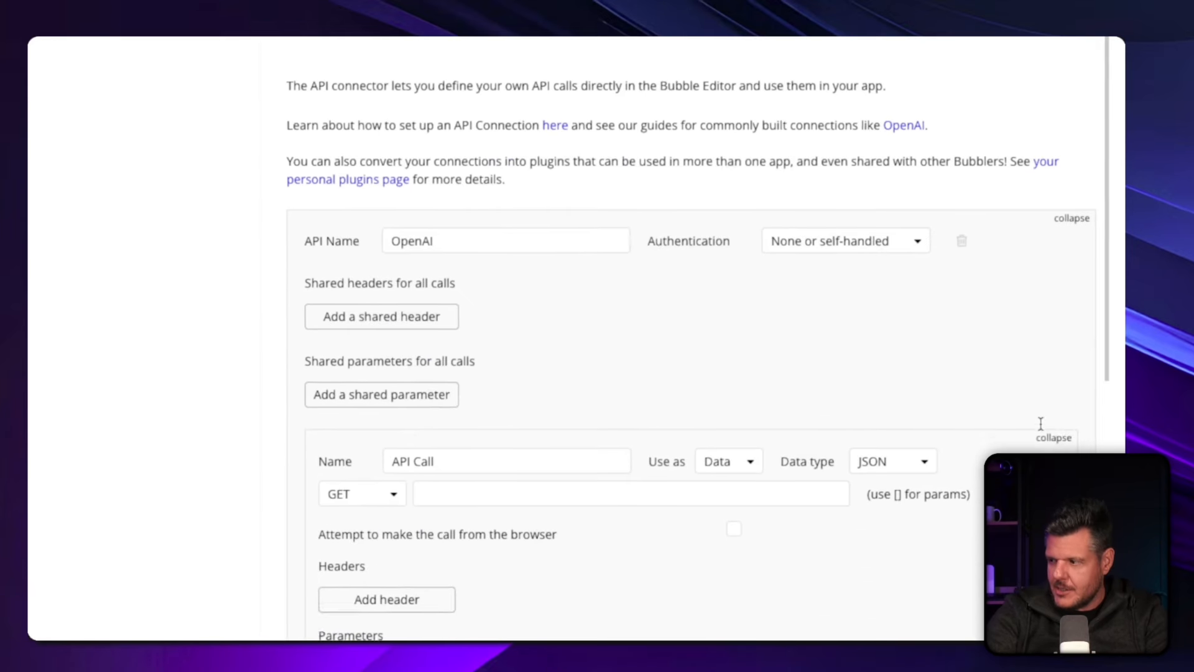
left_click(1051, 437)
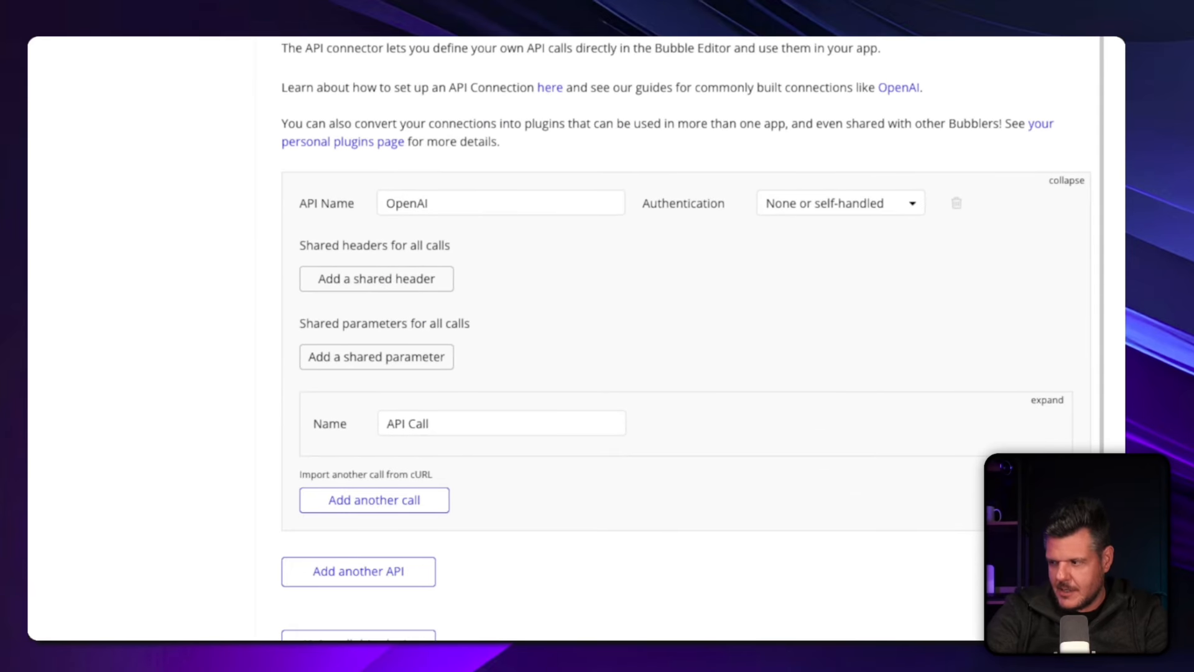
scroll(1002, 286, "up", 2)
left_click(956, 333)
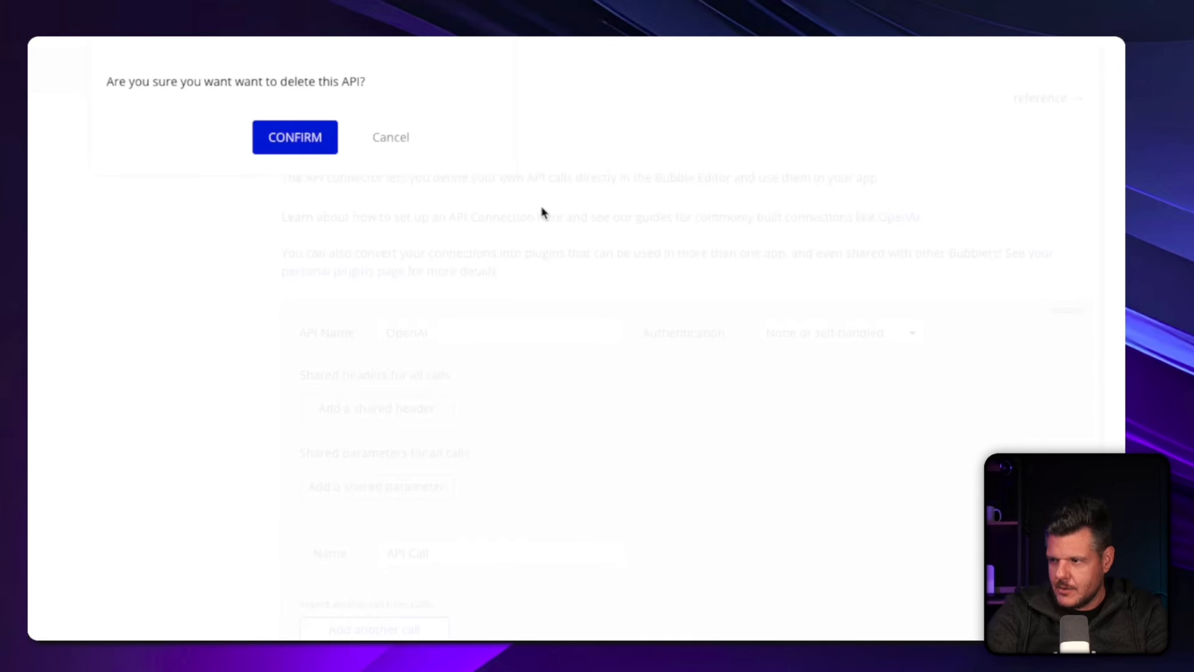
left_click(322, 143)
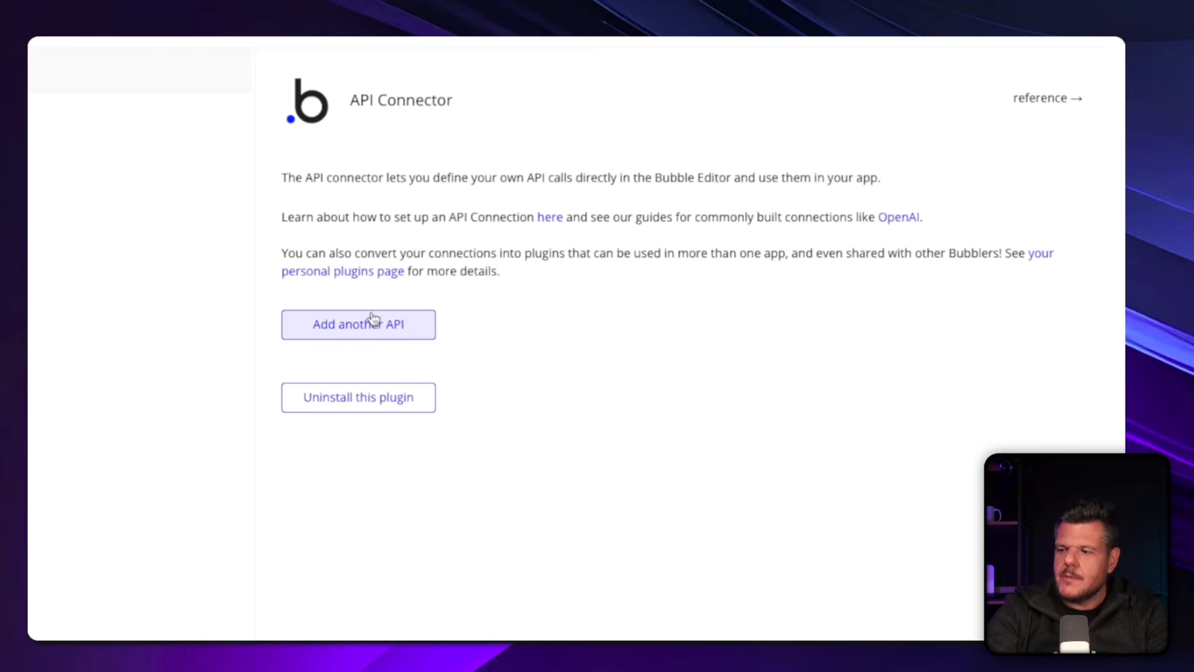
Add a new API to the API Connector and name it OpenAI.
left_click(341, 336)
left_click_drag(469, 334, 329, 334)
type("OpenAI")
scroll(368, 421, "down", 2)
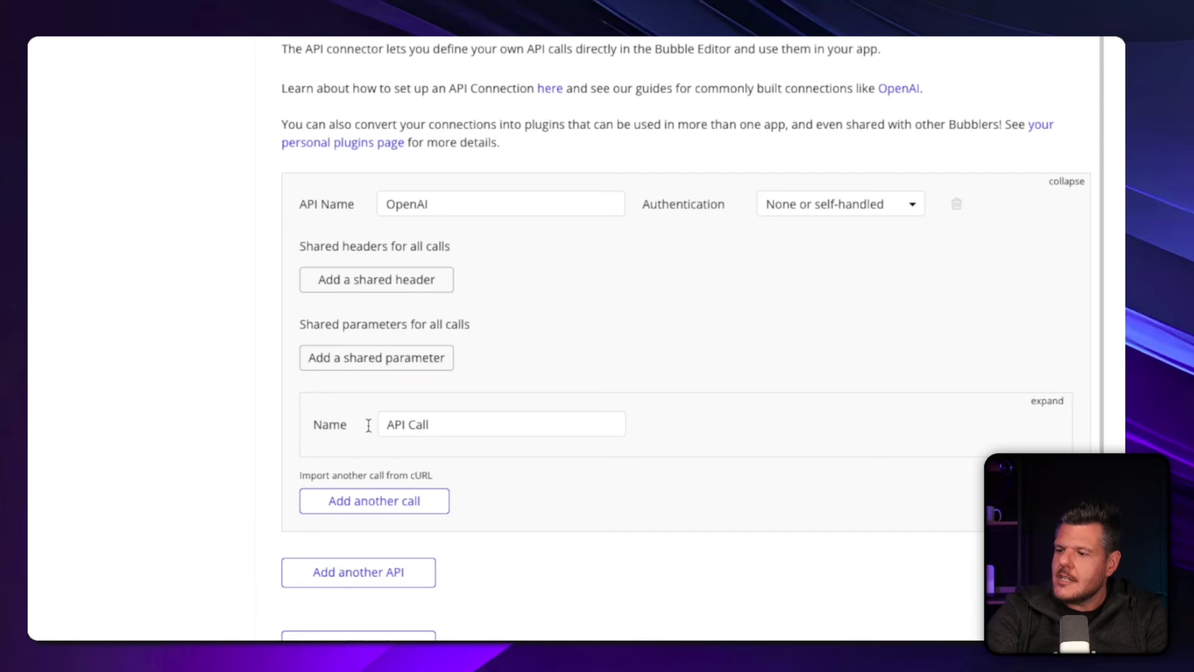
Expand the OpenAI API's call and rename it "DYI - Enviando".
left_click(1045, 401)
scroll(560, 378, "down", 5)
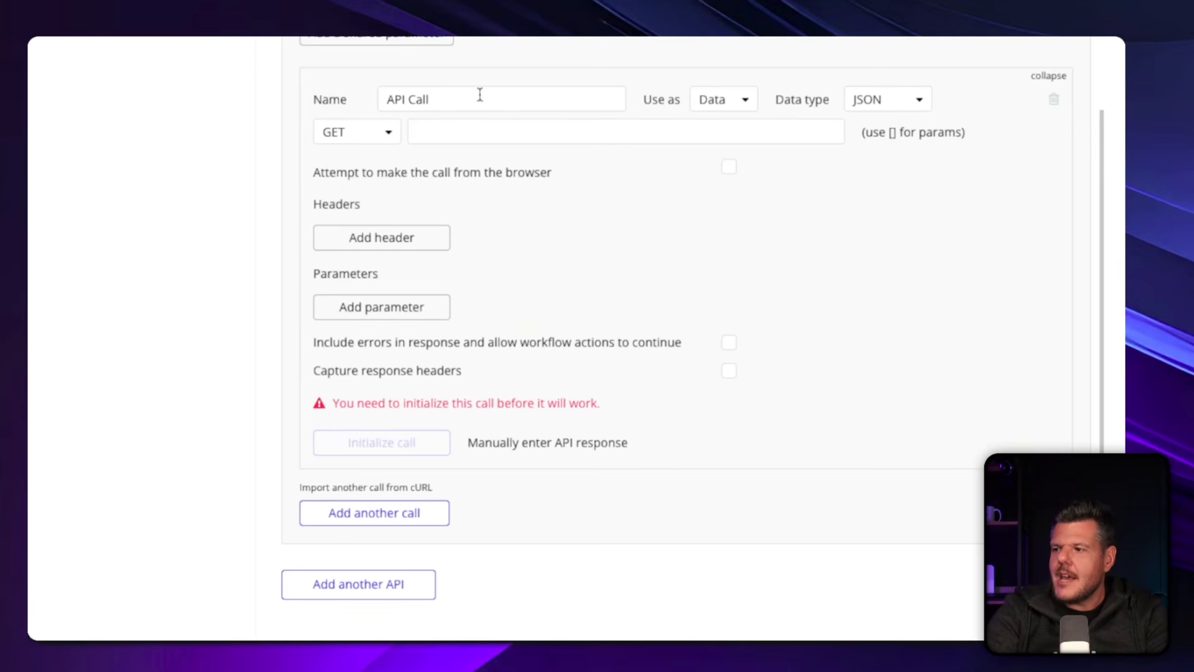
scroll(507, 226, "up", 2)
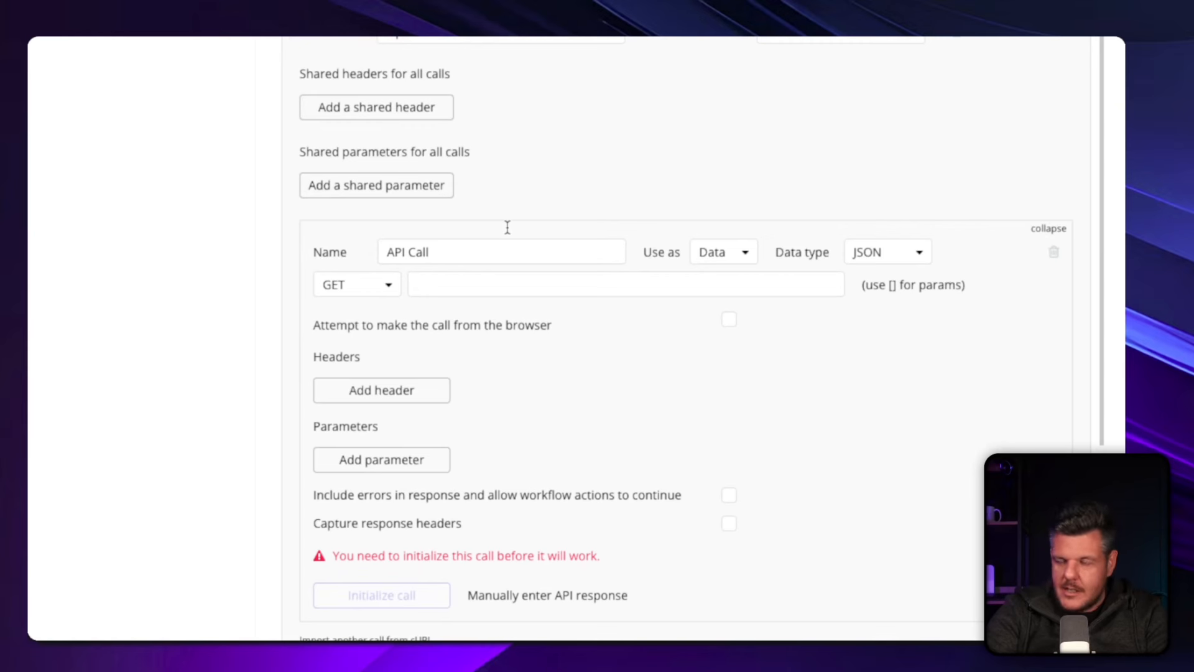
left_click_drag(485, 247, 299, 234)
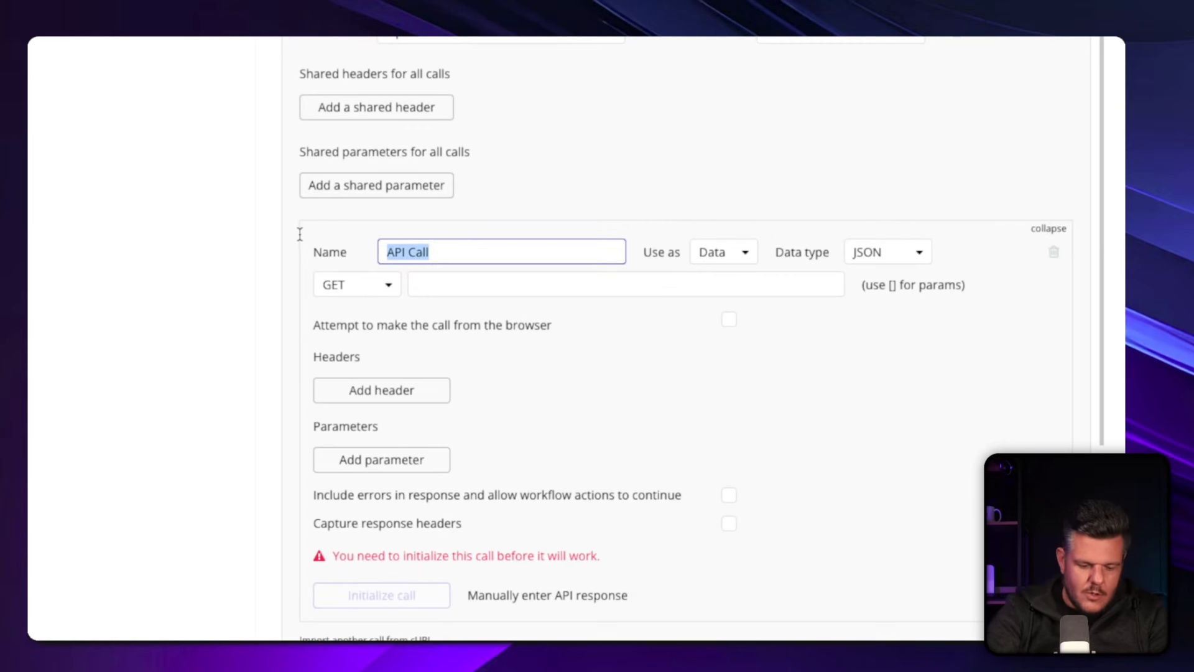
type("DYI ")
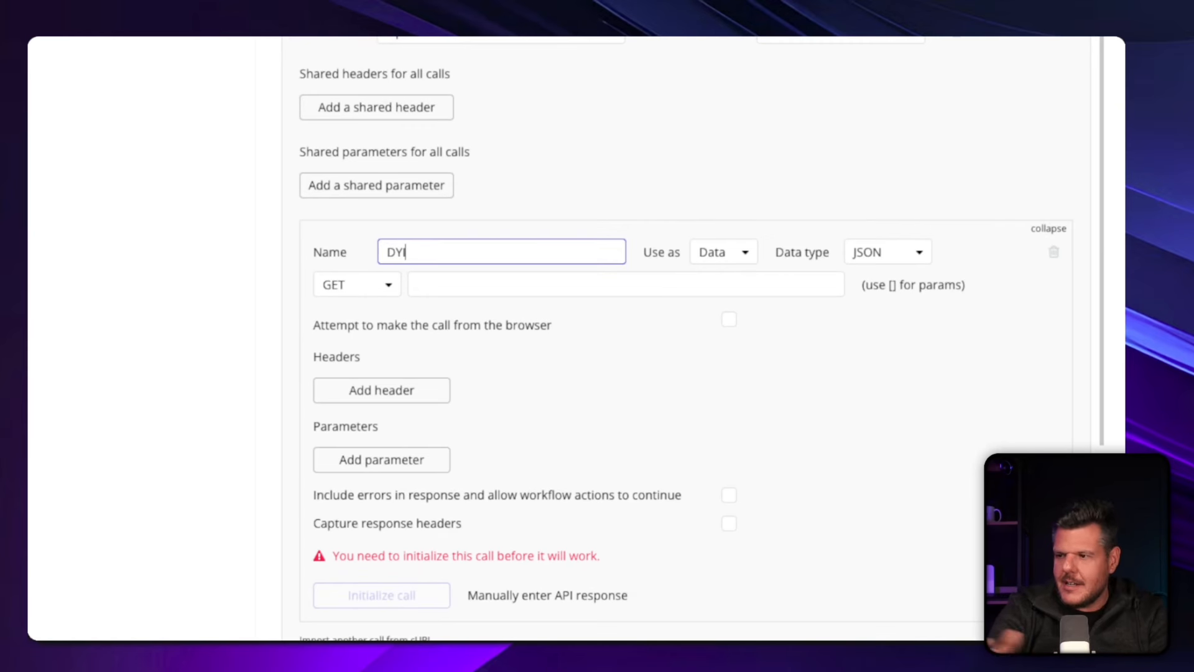
type("- Enviando")
left_click(594, 90)
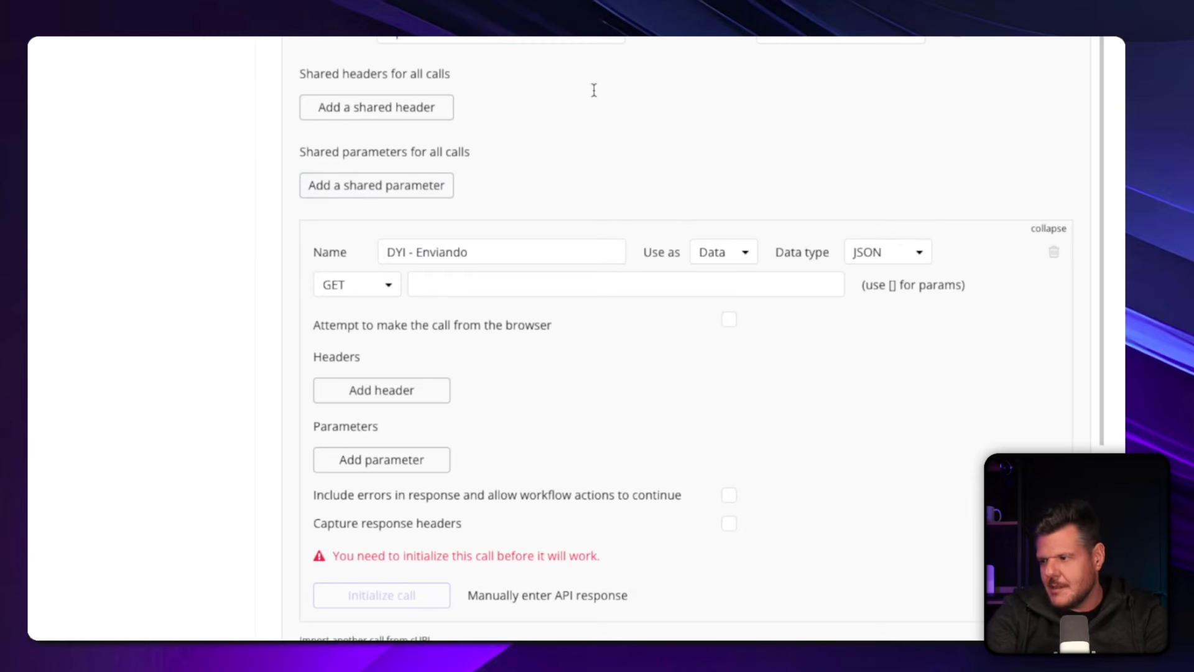
Set the "DYI - Enviando" call to be used as an Action with JSON data type and the POST method.
left_click(712, 255)
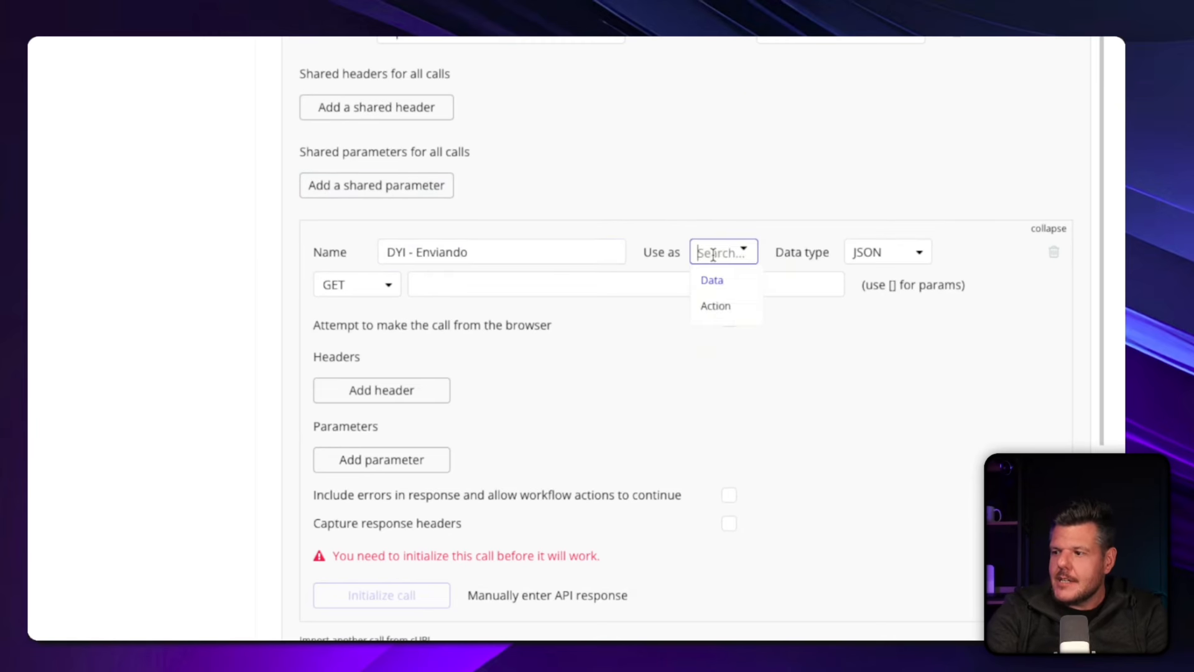
left_click(716, 306)
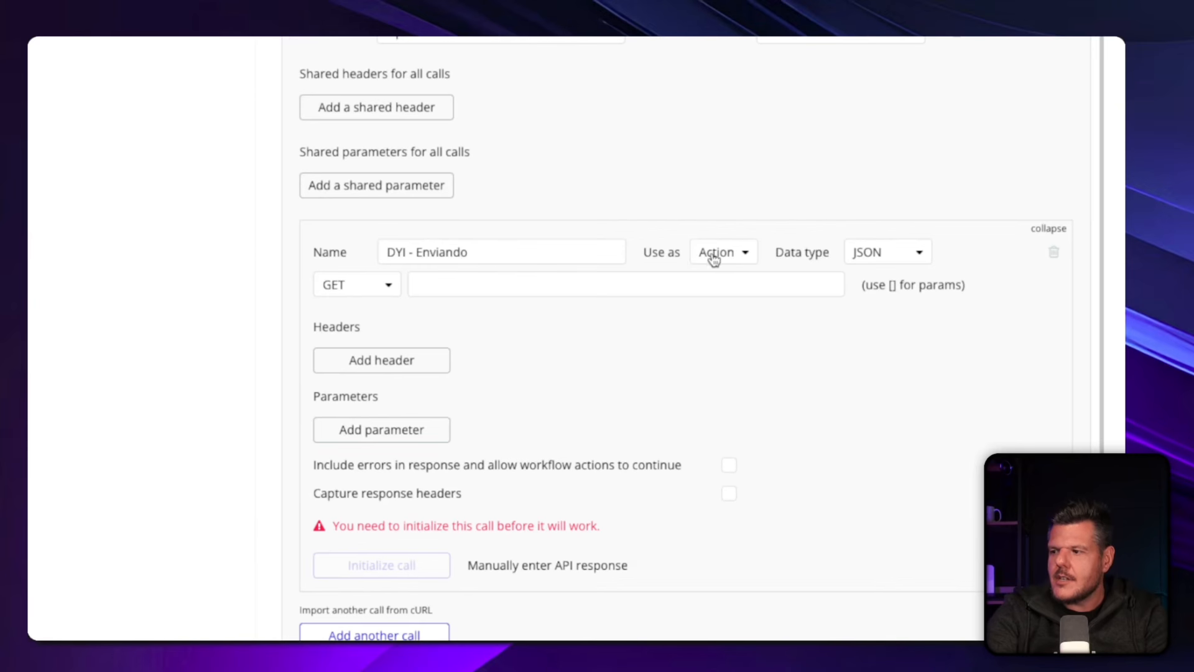
left_click(877, 252)
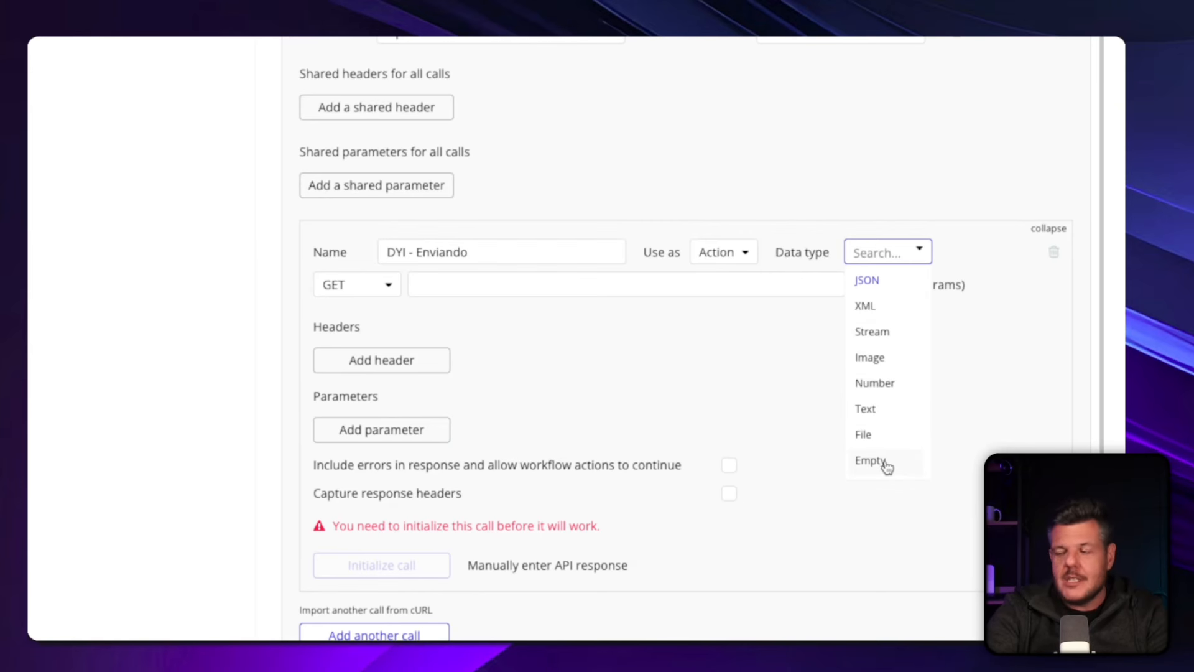
left_click(870, 282)
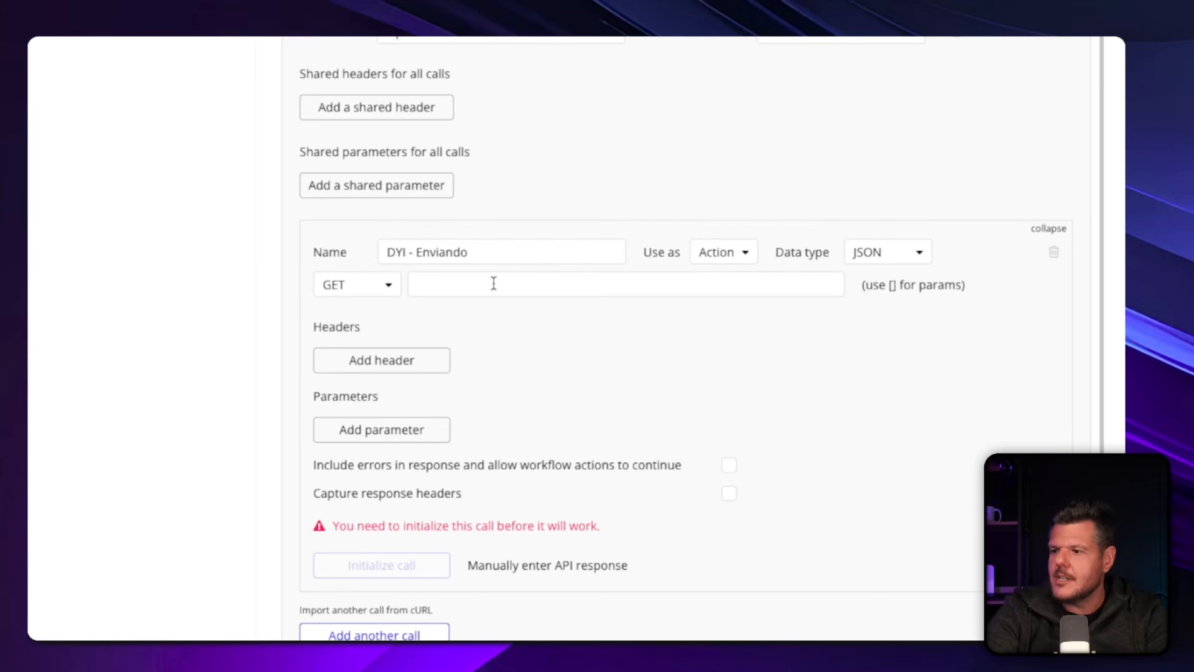
left_click(384, 292)
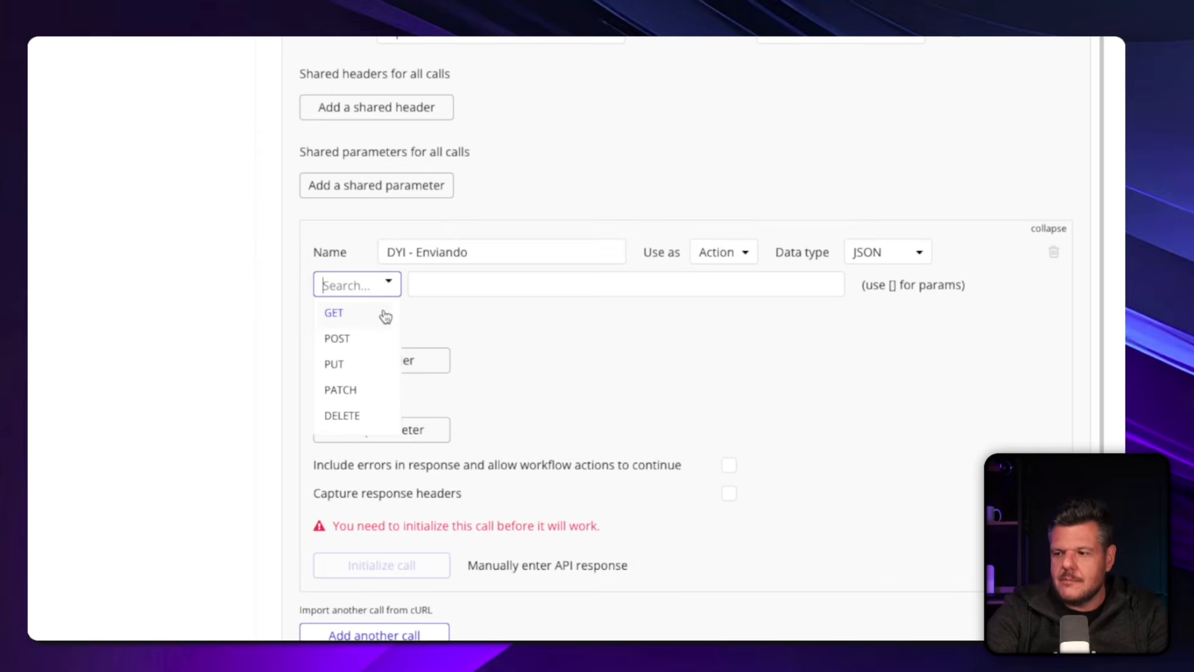
left_click(346, 346)
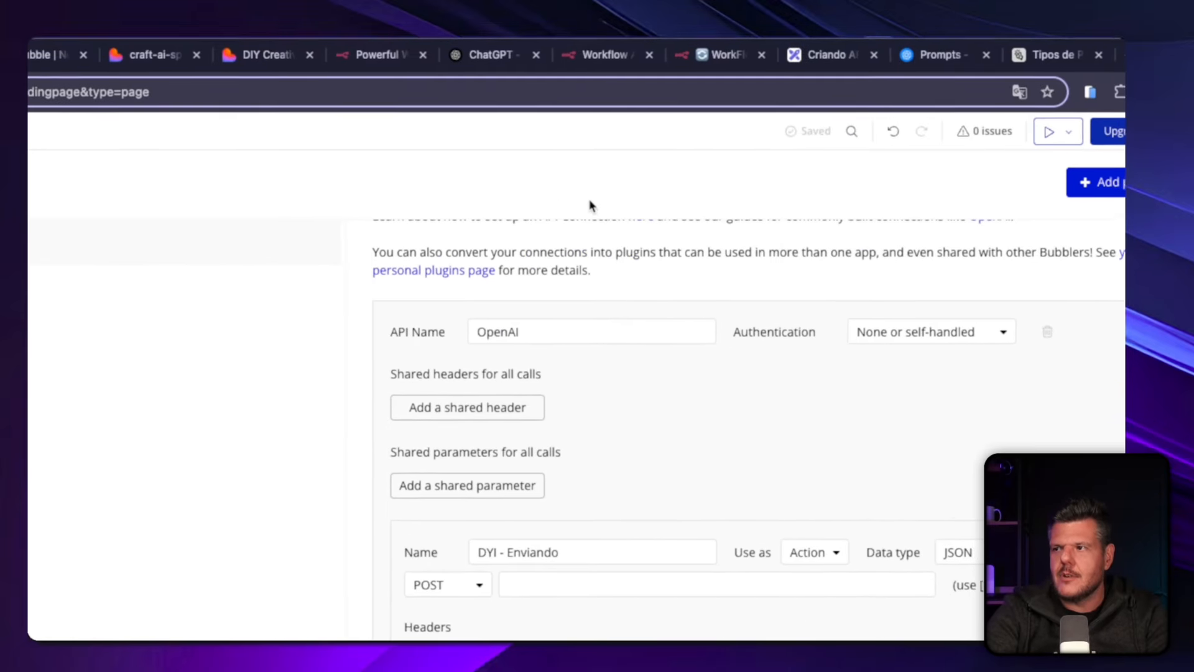
left_click(529, 589)
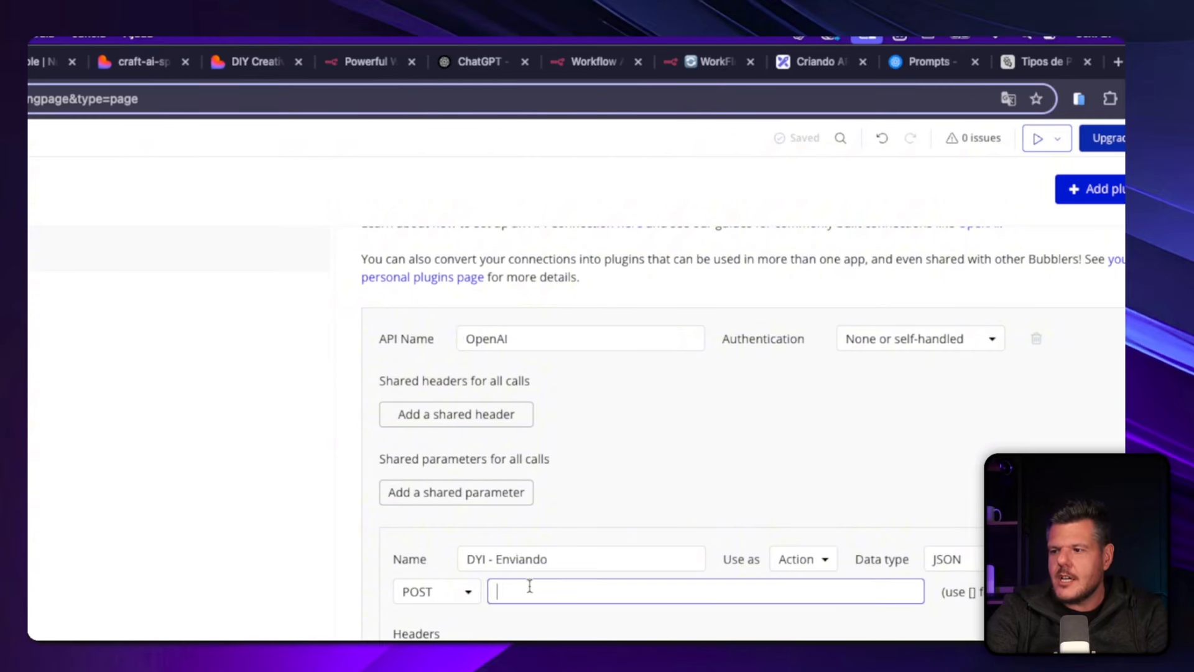
left_click(597, 62)
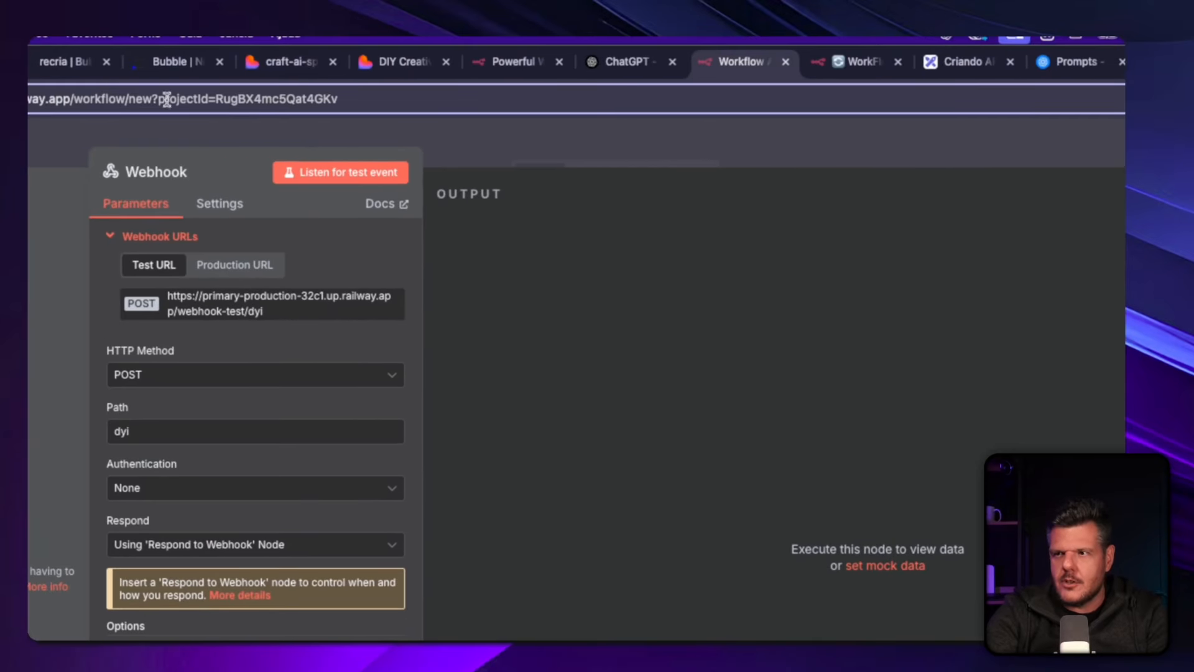
left_click(65, 68)
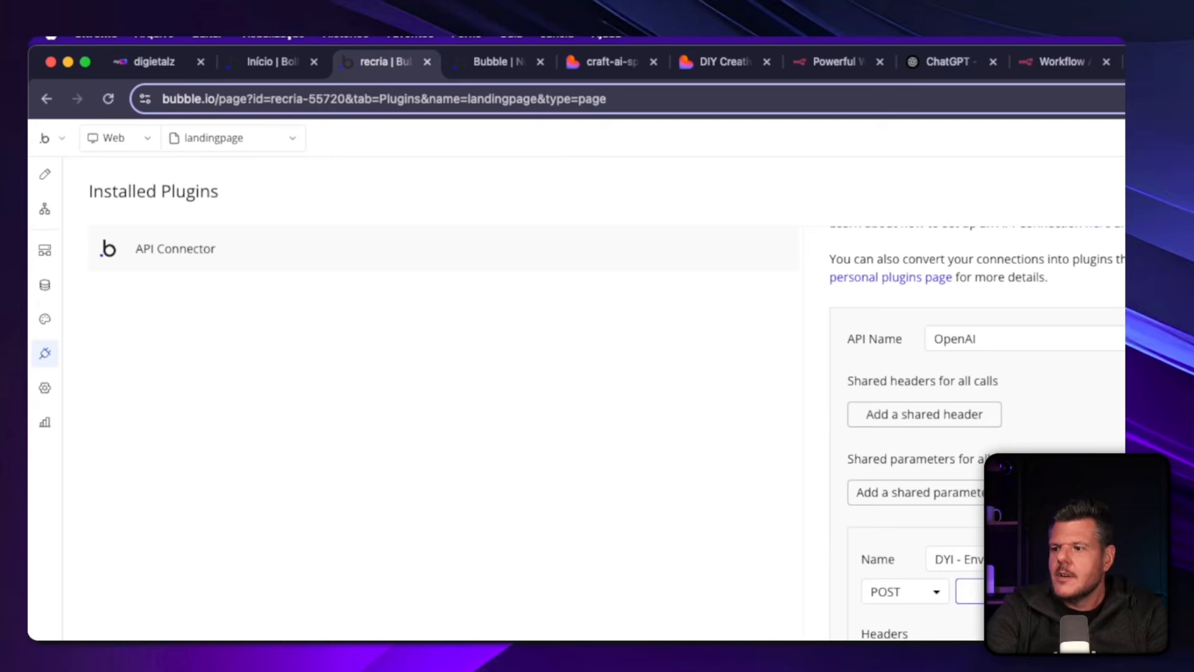
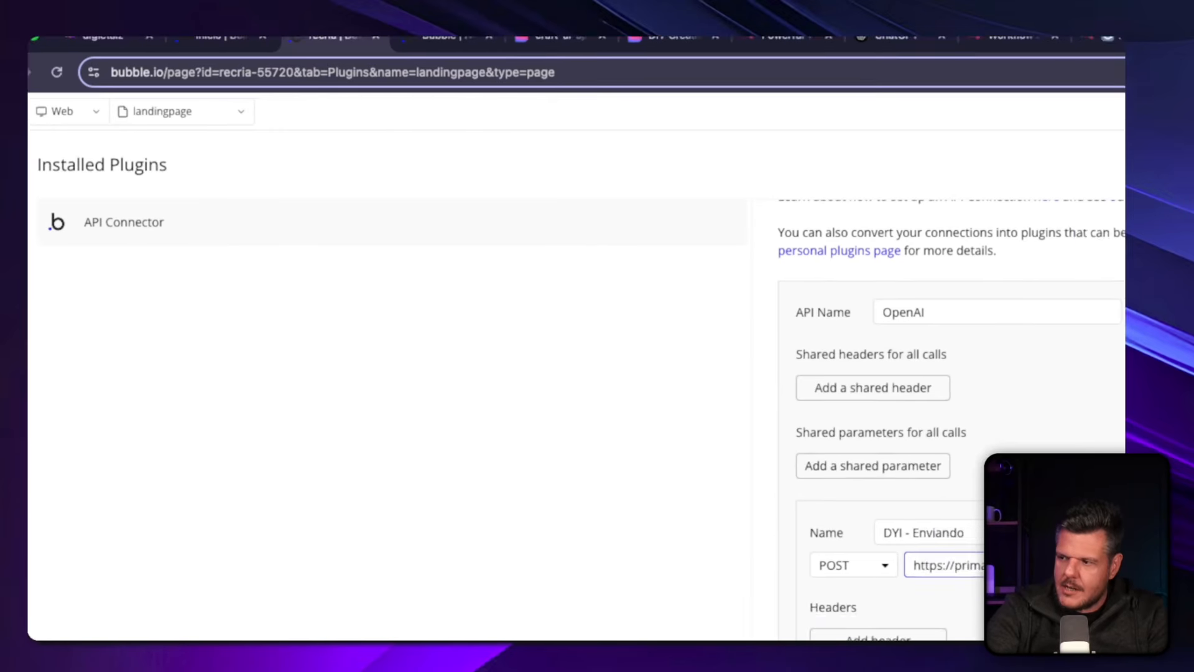
left_click_drag(519, 403, 802, 404)
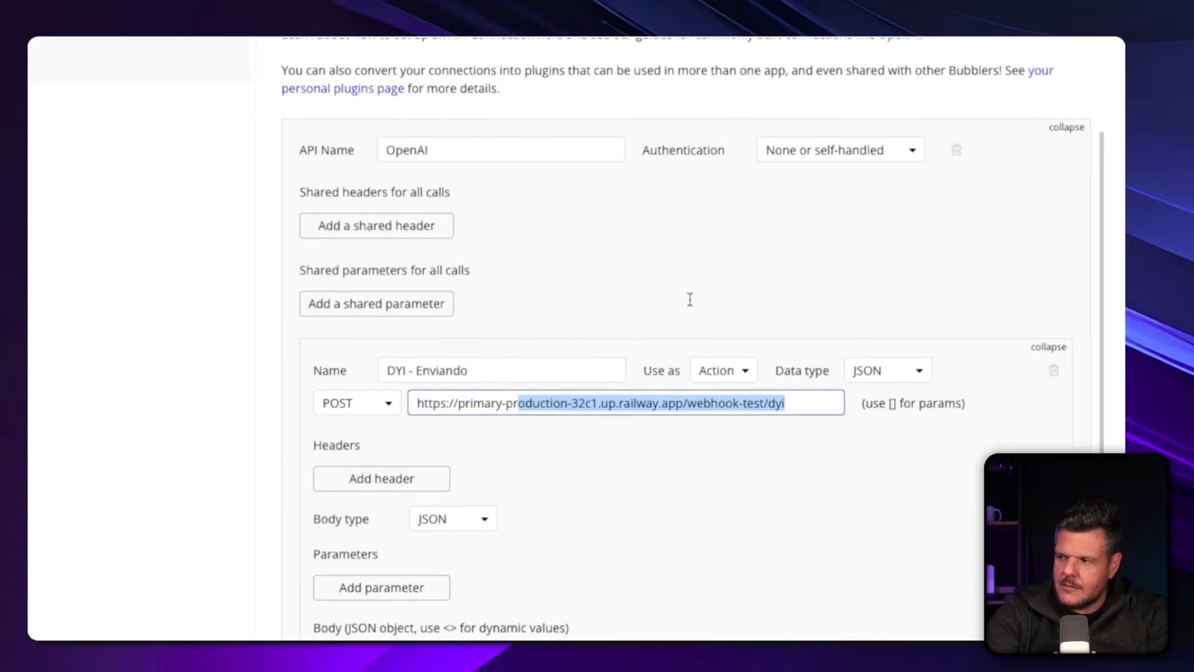
left_click(690, 300)
scroll(382, 411, "down", 3)
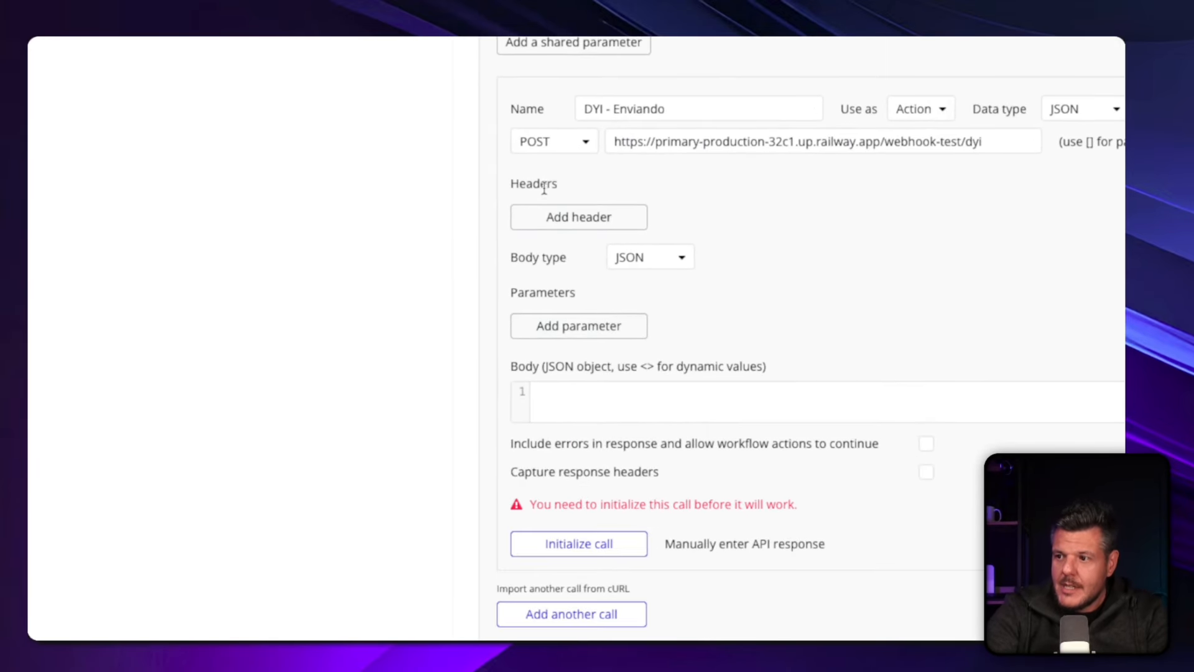
left_click(556, 218)
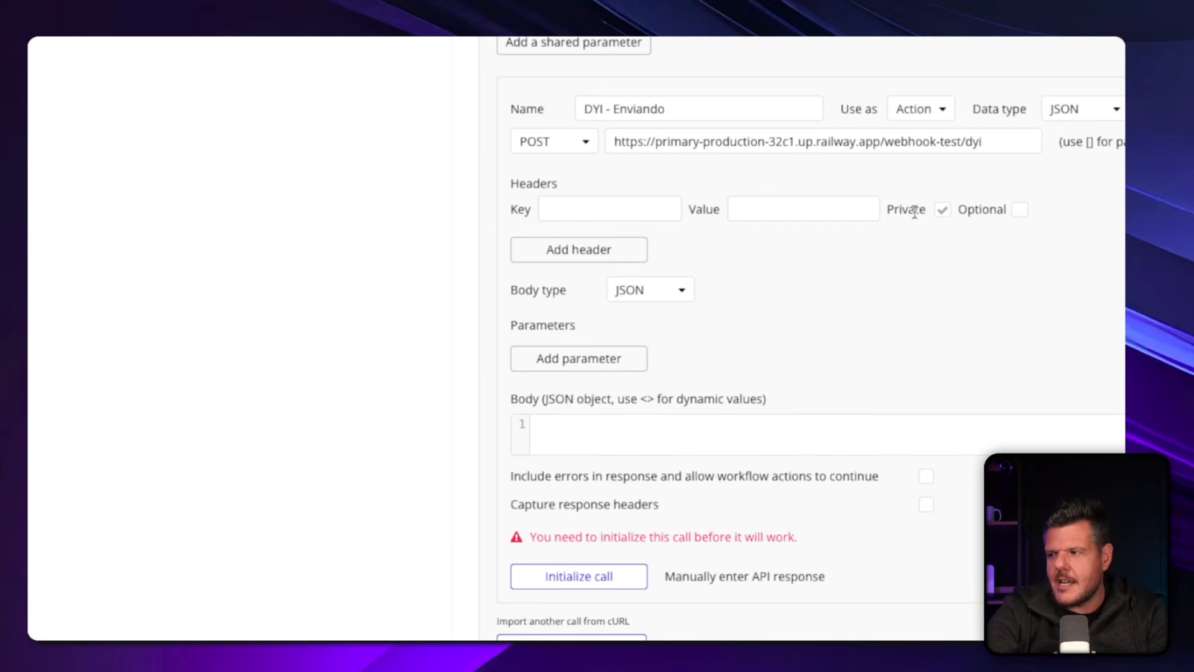
left_click_drag(514, 181, 1050, 330)
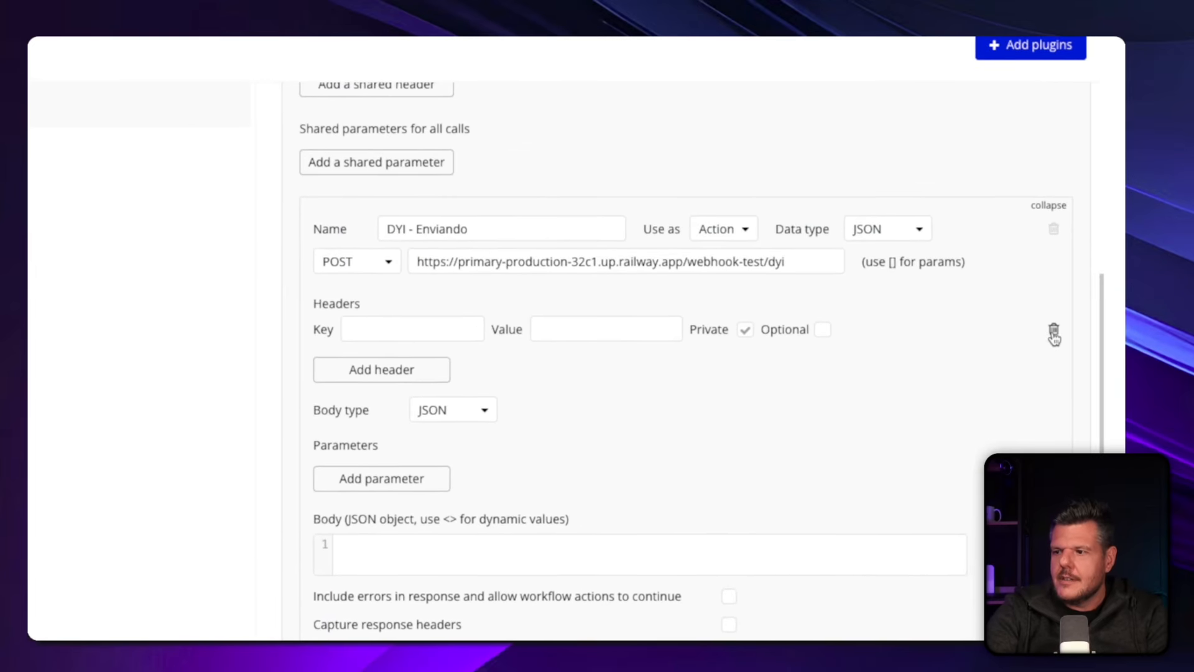
left_click(1053, 333)
left_click(368, 521)
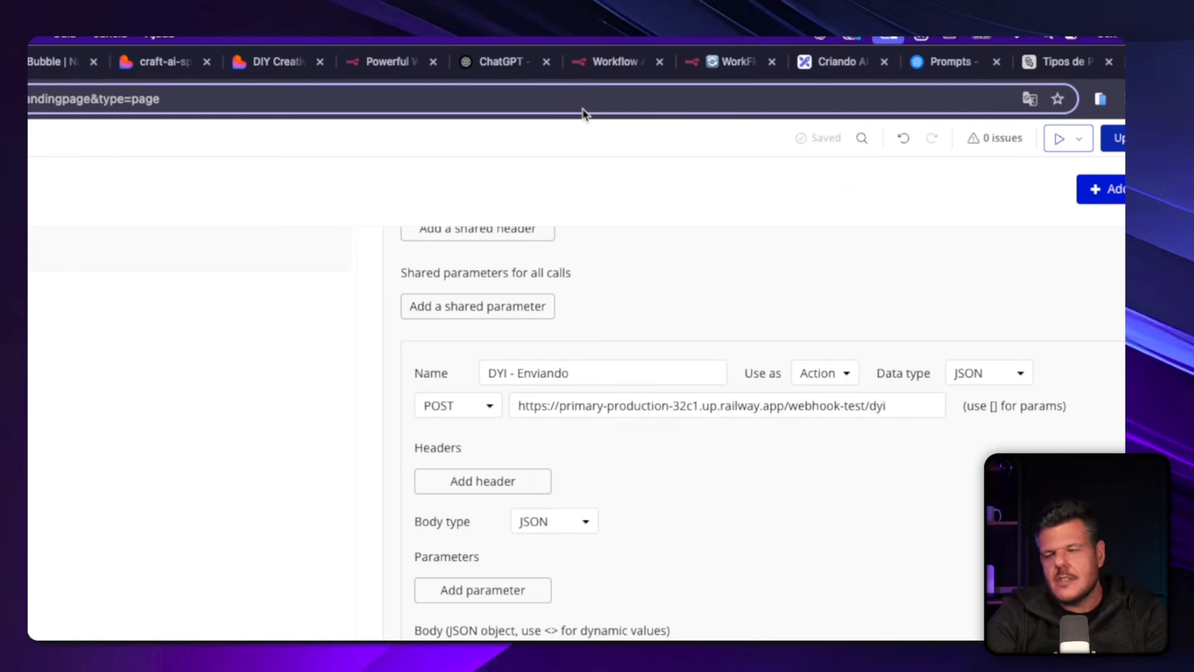
Switch to the Excalidraw board and add a text with opening and closing braces separated by blank lines in an empty area.
left_click(826, 64)
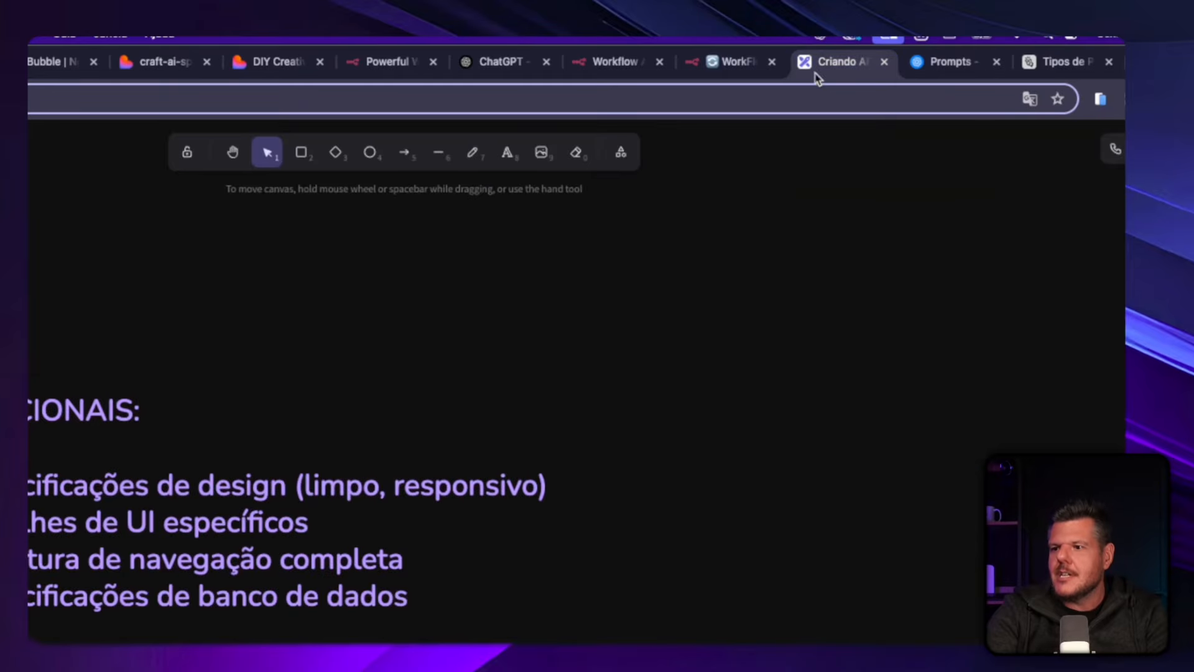
left_click_drag(572, 503, 580, 271)
left_click_drag(558, 334, 572, 333)
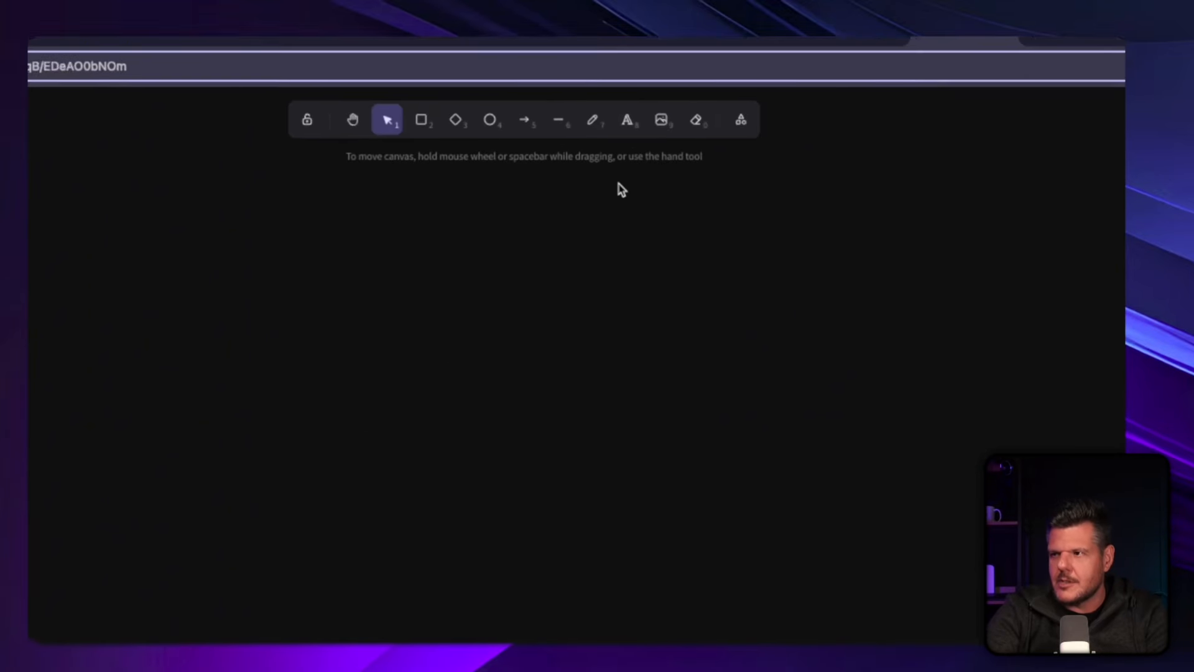
left_click(576, 153)
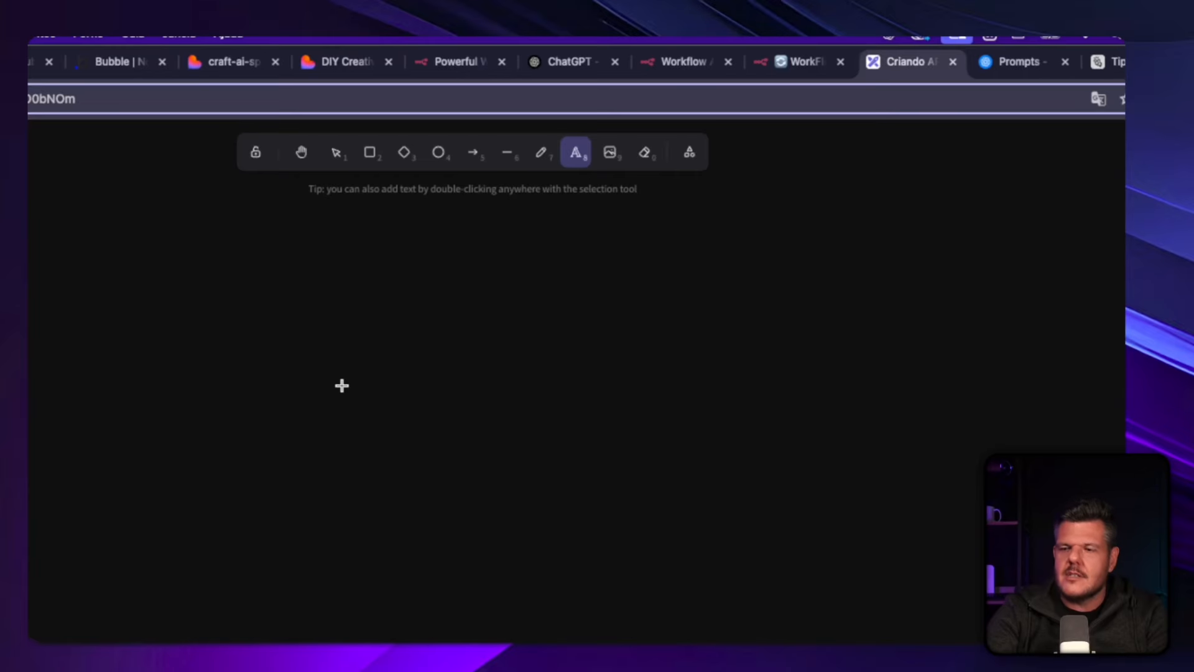
left_click(367, 366)
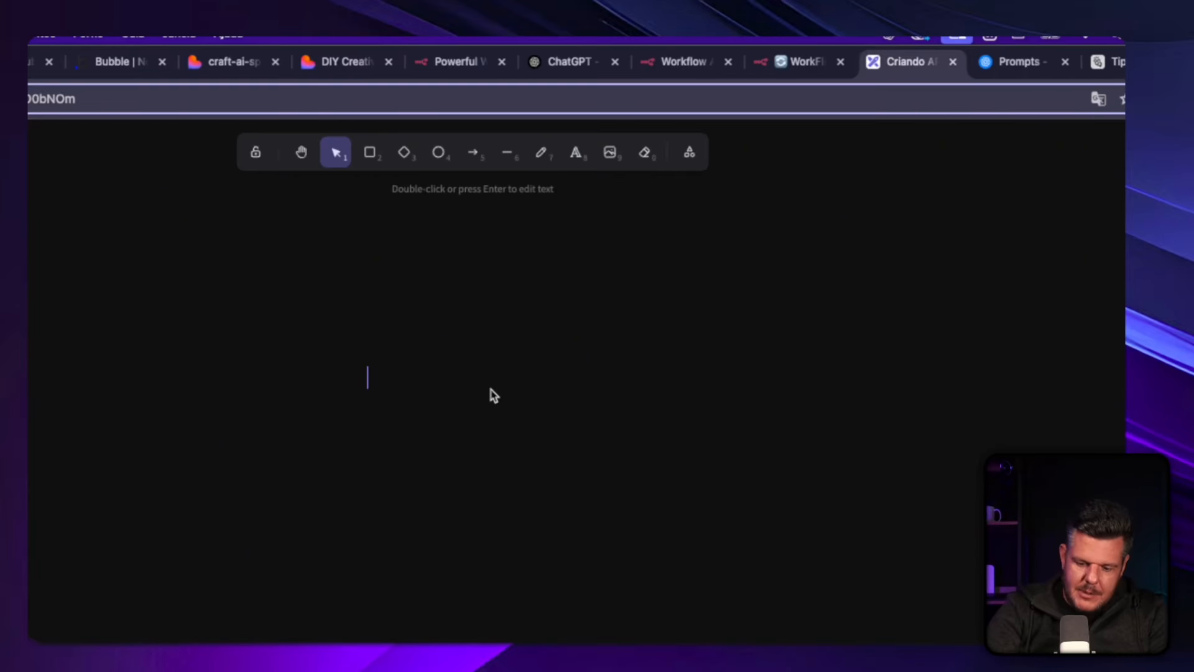
type("{}")
key("Return")
key("Return")
key("Return")
key("Return")
key("Up")
key("Up")
key("Up")
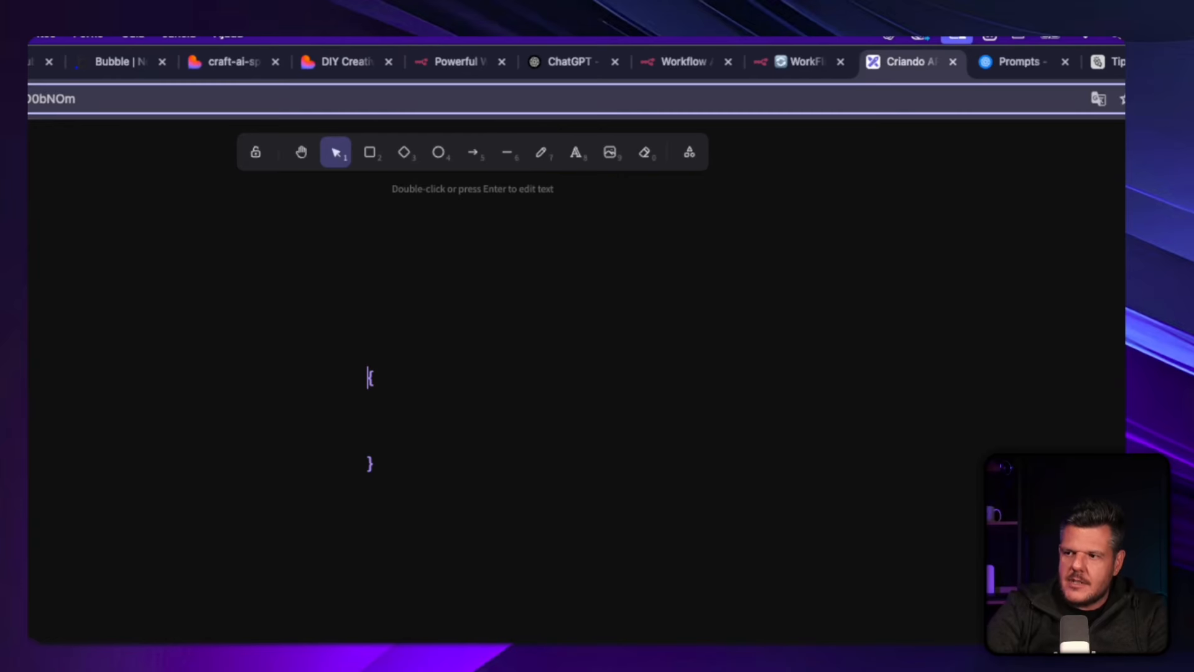
Indent the blank lines between the two braces of the JSON text.
key("Down")
key("Down")
key("Down")
key("Down")
key("Up")
key("Up")
key("Down")
key("Down")
key("Up")
key("Up")
key("Down")
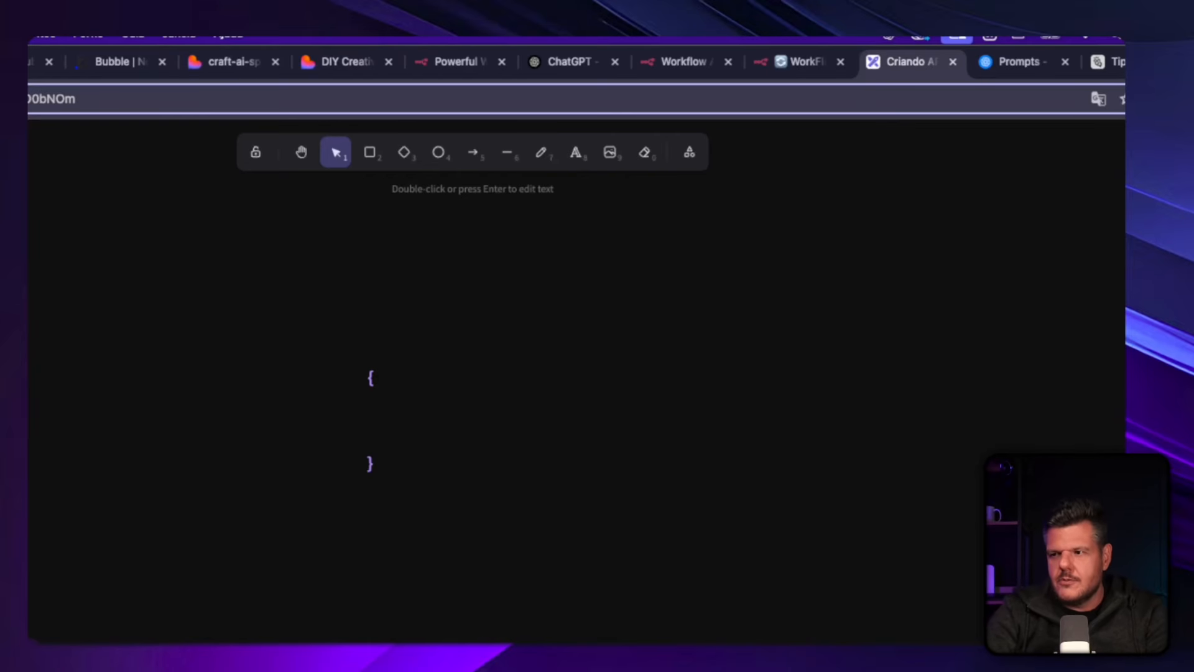
key("Tab")
key("Up")
key("Tab")
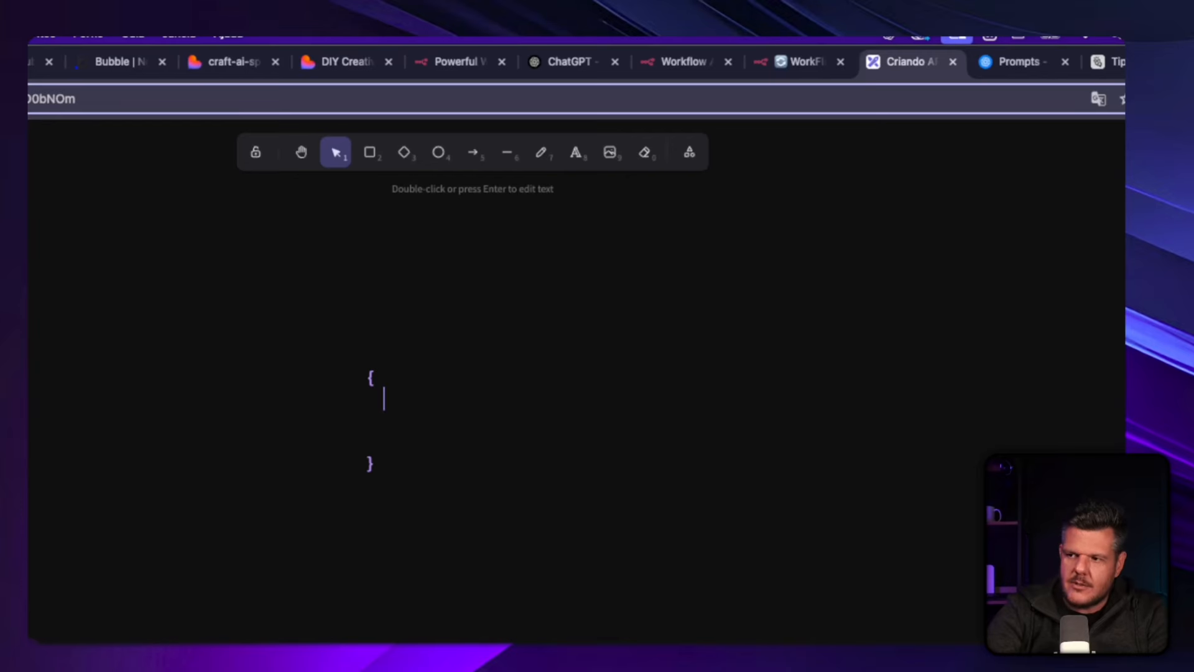
Write the quoted key "elementos" followed by a colon on the indented middle line between the braces.
key("Down")
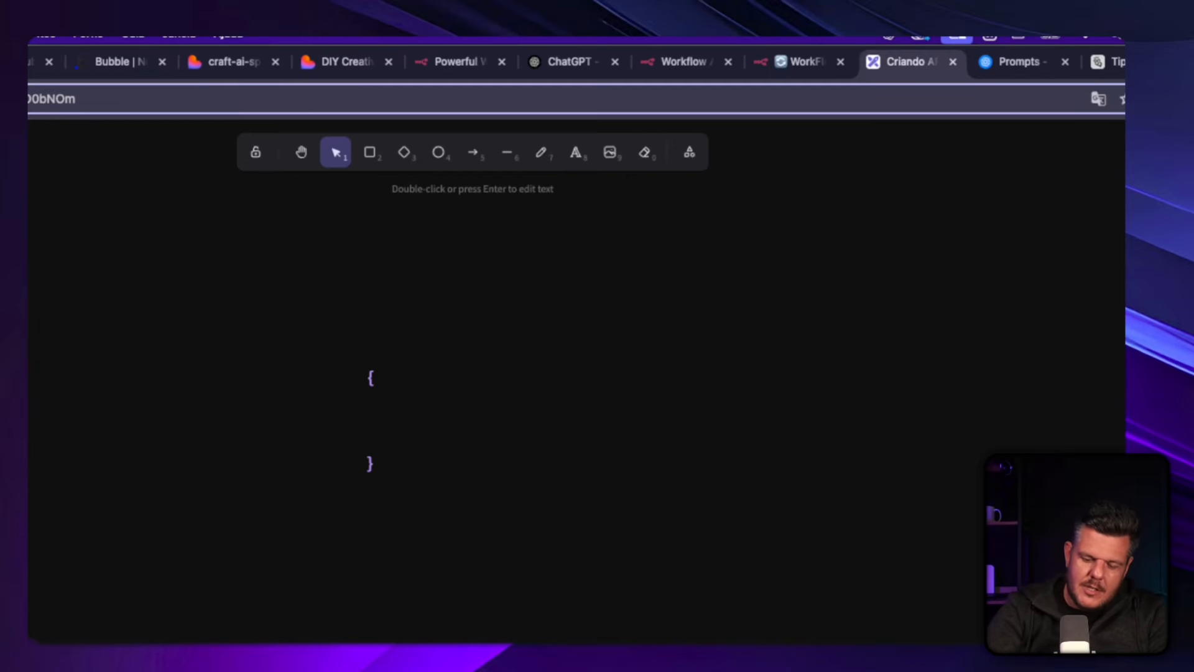
type("\"")
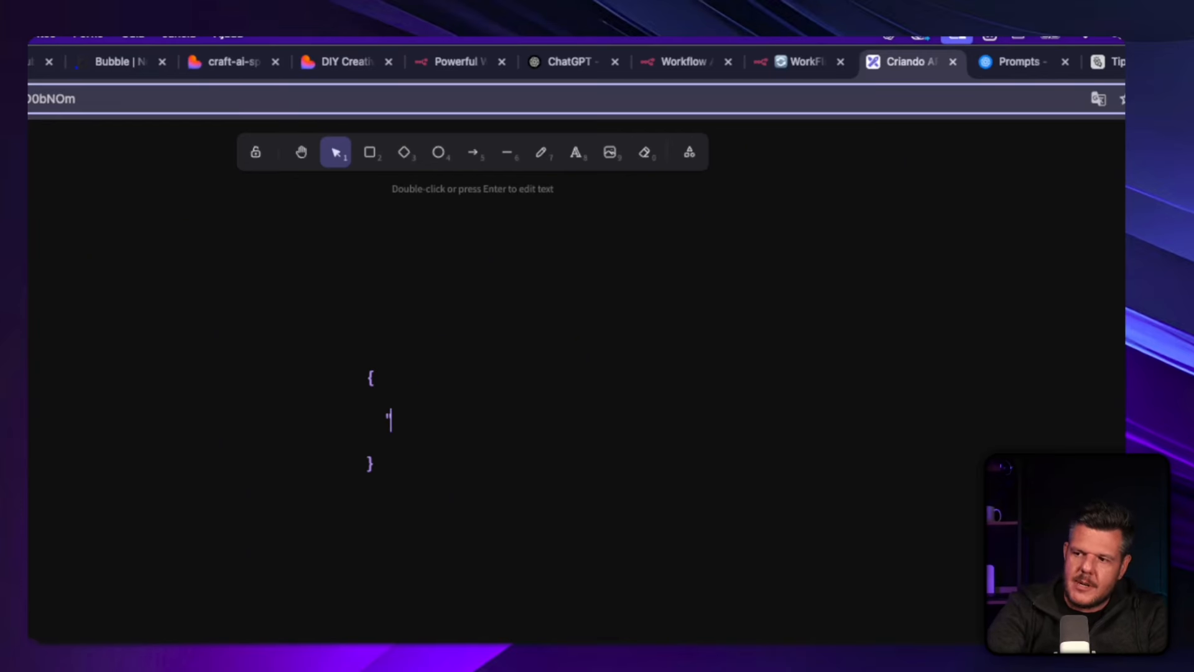
type("ele")
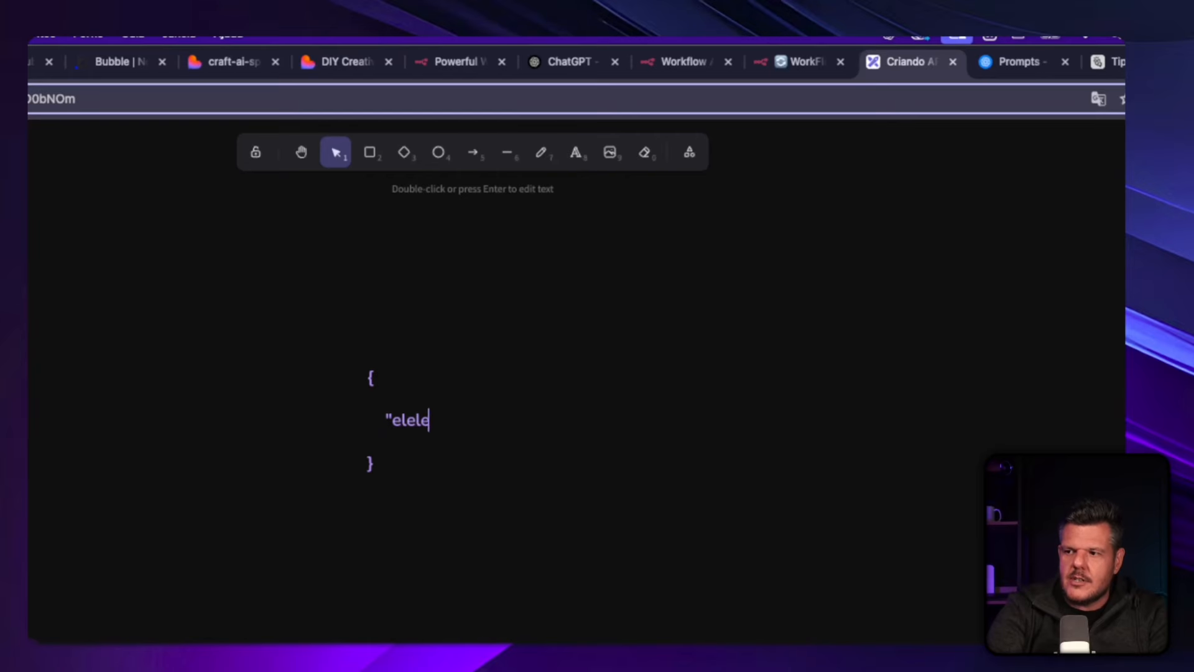
type("mentos\"")
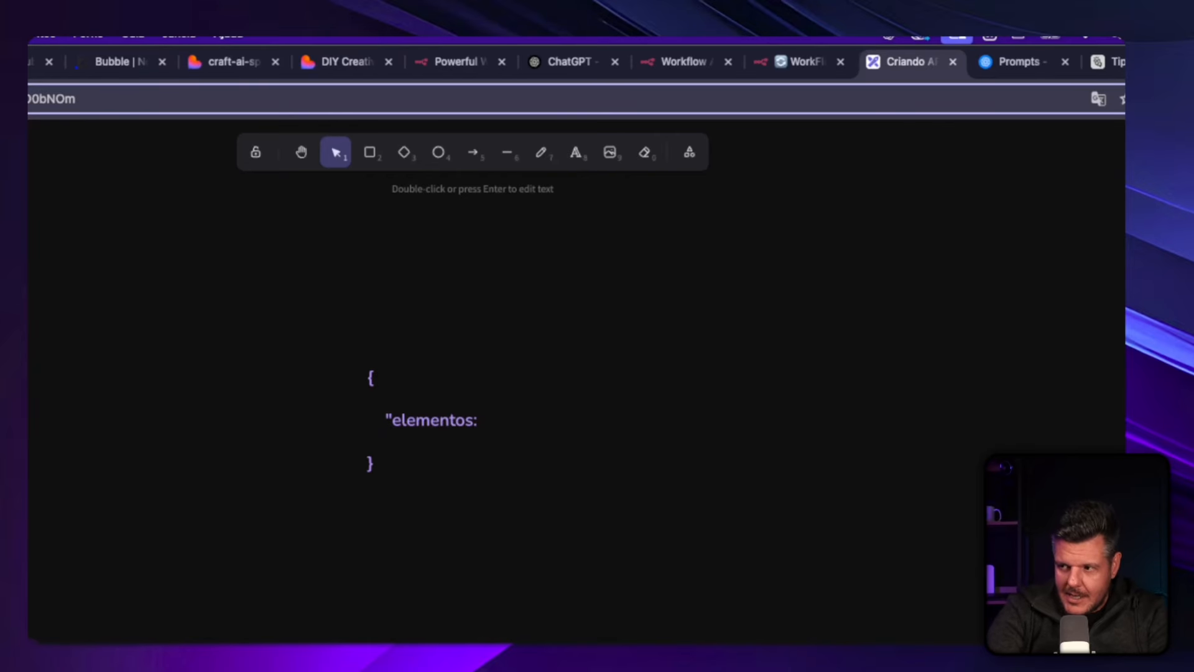
type(":")
key("Left")
type("\"")
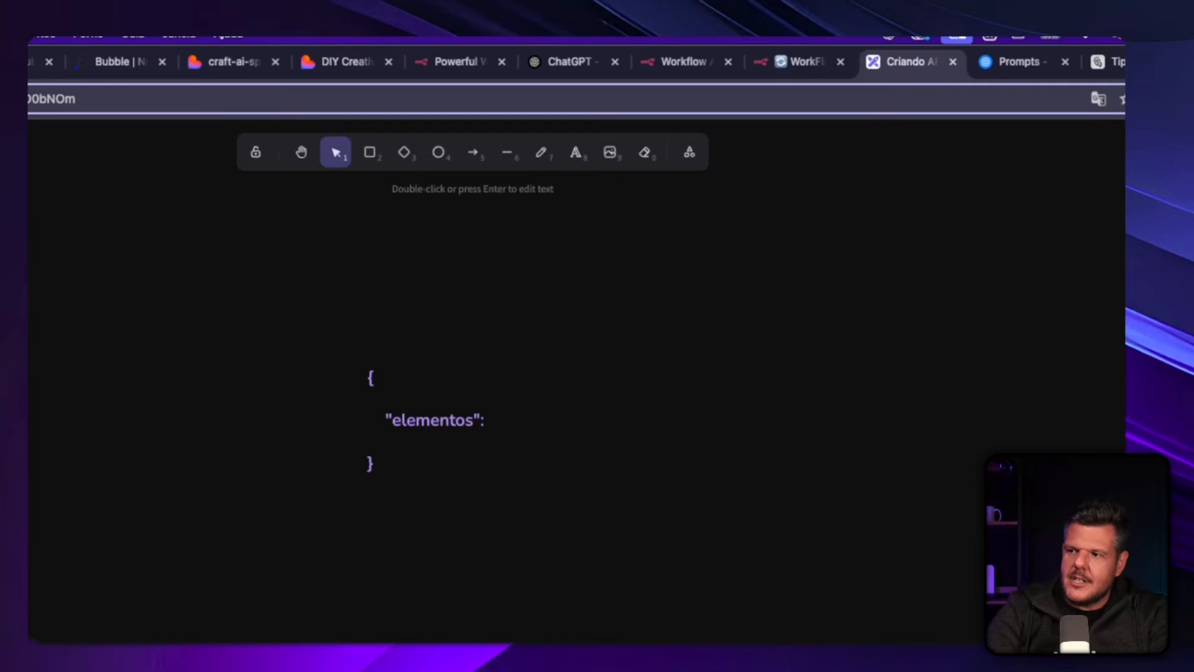
Highlight the "elementos" key and examine the structure of the JSON text up close.
key("Right")
key("Right")
key("shift+Left")
key("shift+Left")
key("shift+Left")
key("shift+Left")
key("shift+Left")
key("shift+Left")
key("shift+Left")
key("shift+Left")
key("shift+Left")
key("shift+Left")
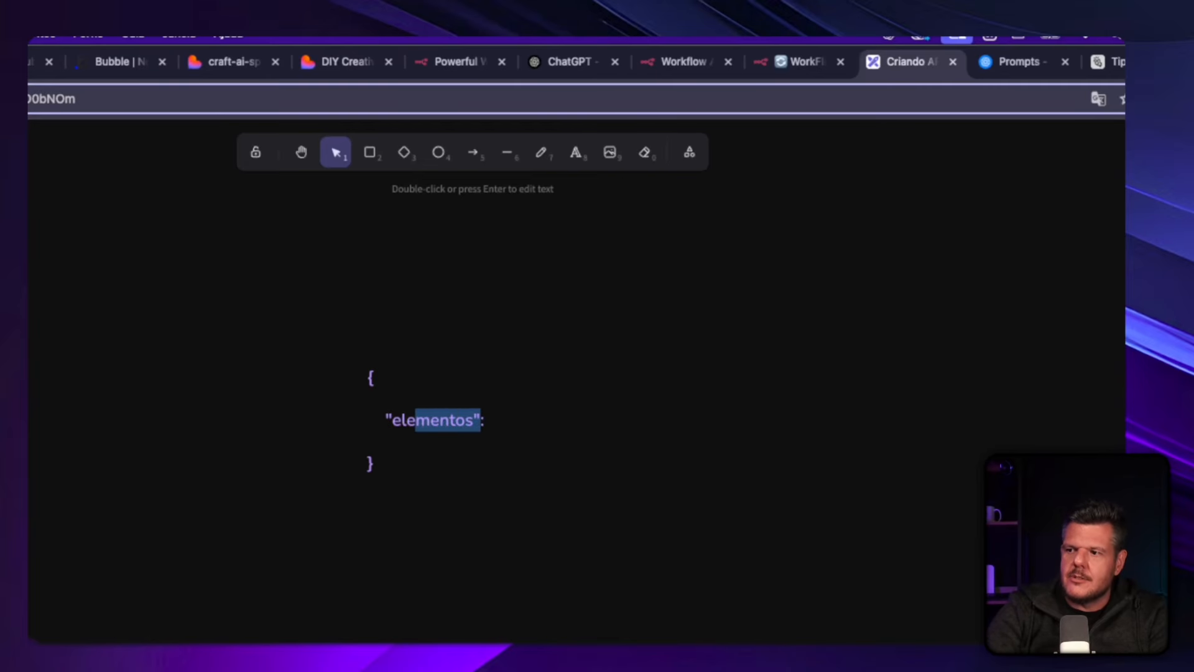
key("shift+Left")
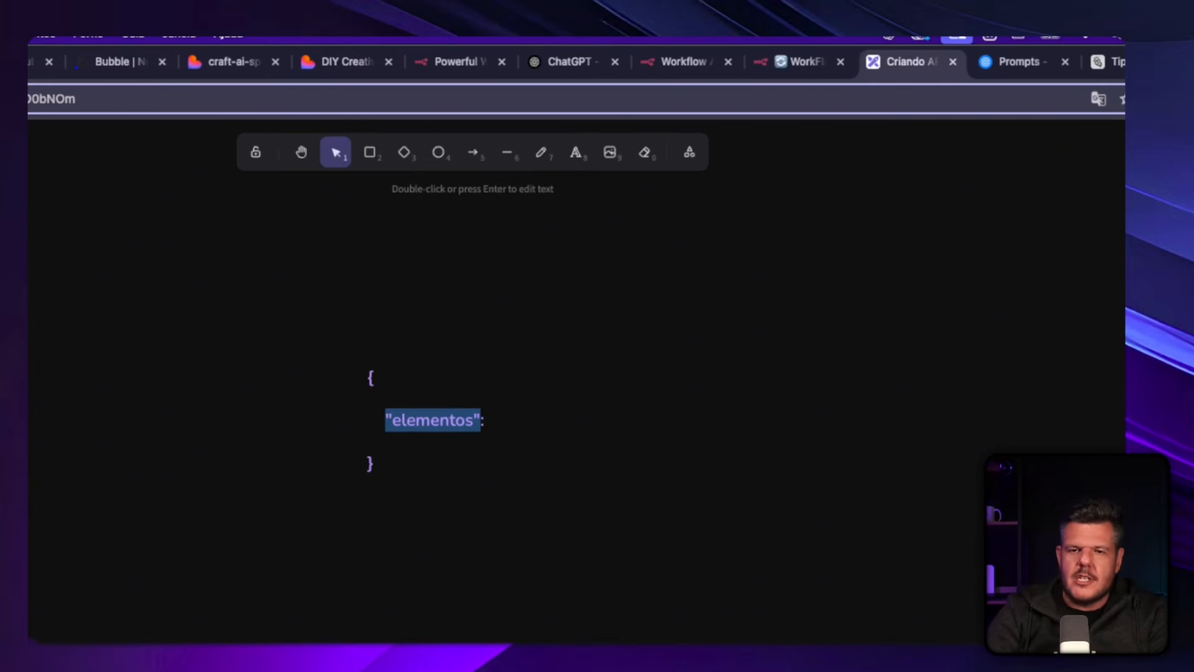
left_click(549, 416)
scroll(381, 473, "up", 5)
scroll(195, 507, "right", 5)
scroll(195, 507, "up", 2)
scroll(185, 509, "down", 3)
scroll(185, 509, "down", 2)
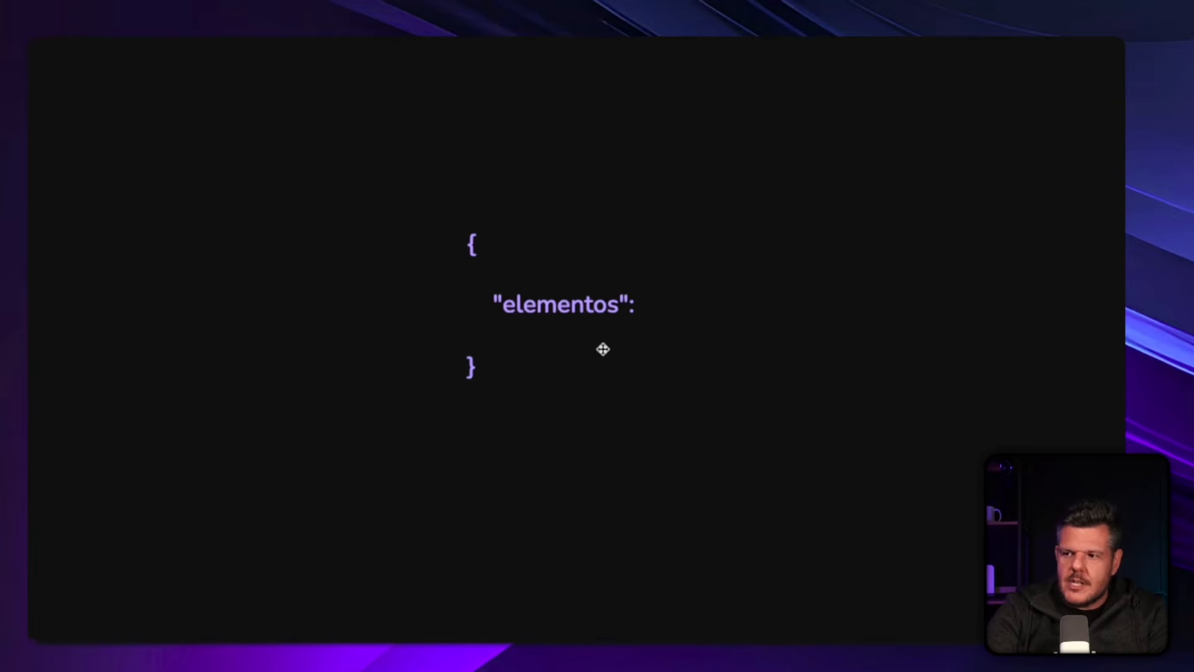
left_click_drag(603, 349, 578, 333)
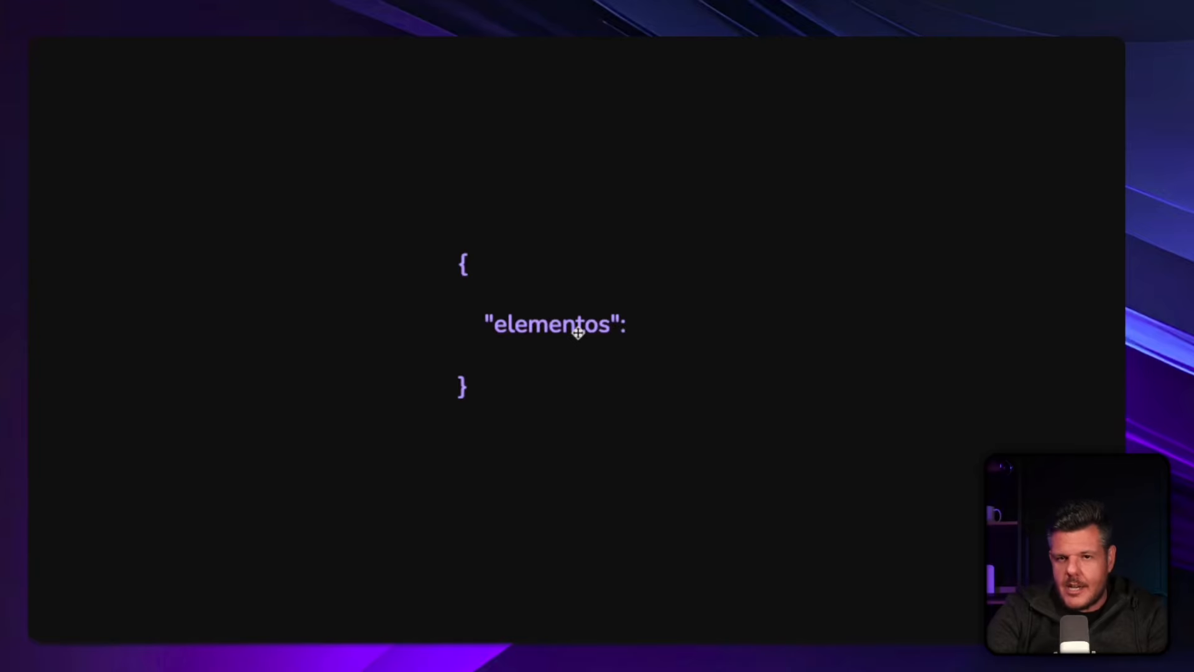
Open the JSON text for editing and rewrite the colon after the "elementos" key, followed by a space.
double_click(578, 333)
left_click(600, 324)
key("Right")
key("Right")
key("Right")
left_click_drag(486, 324, 616, 330)
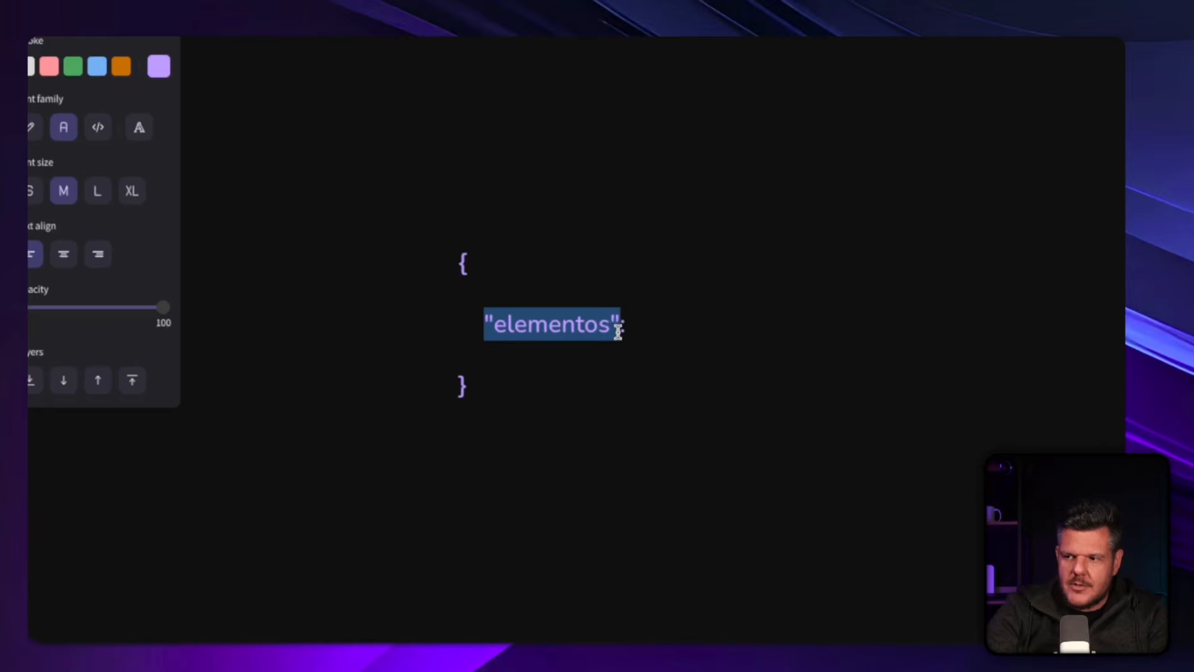
left_click(623, 325)
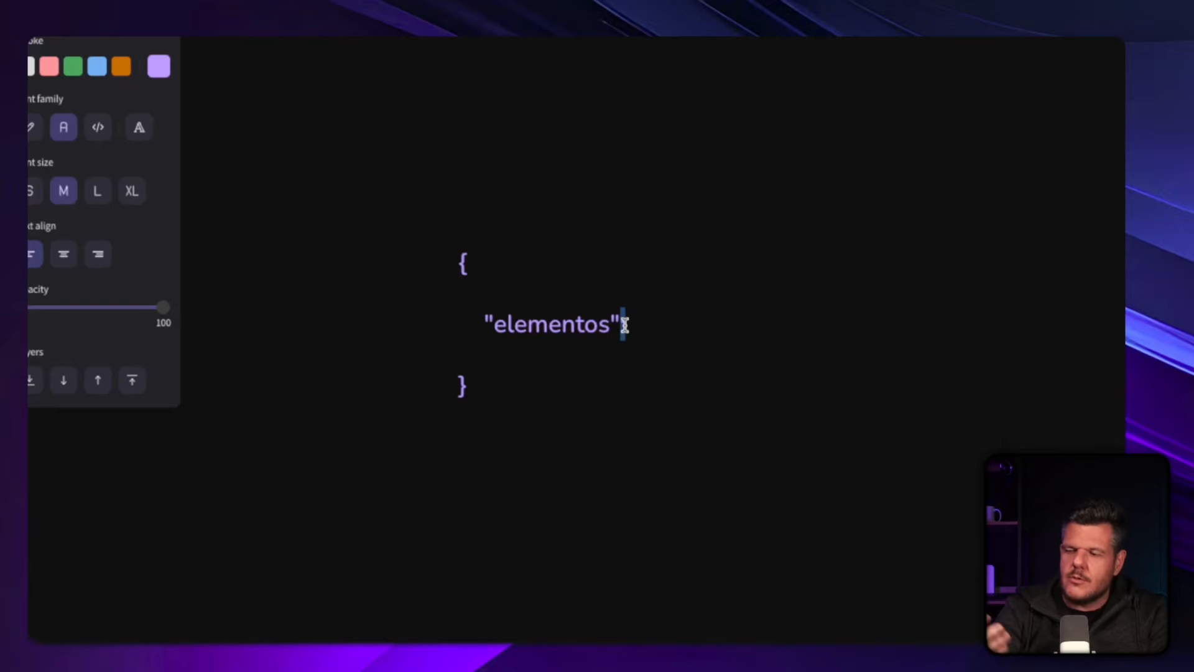
type(":")
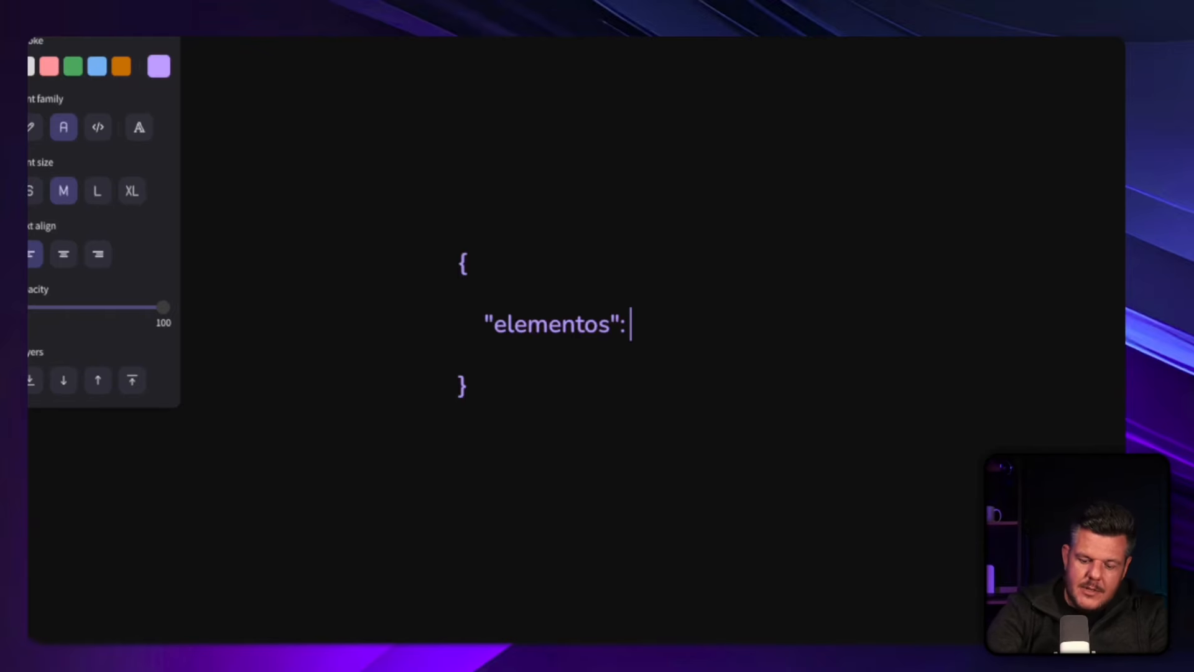
Give the "elementos" key the quoted value "Garrafa pet, filho, piriquito".
type("\"\"")
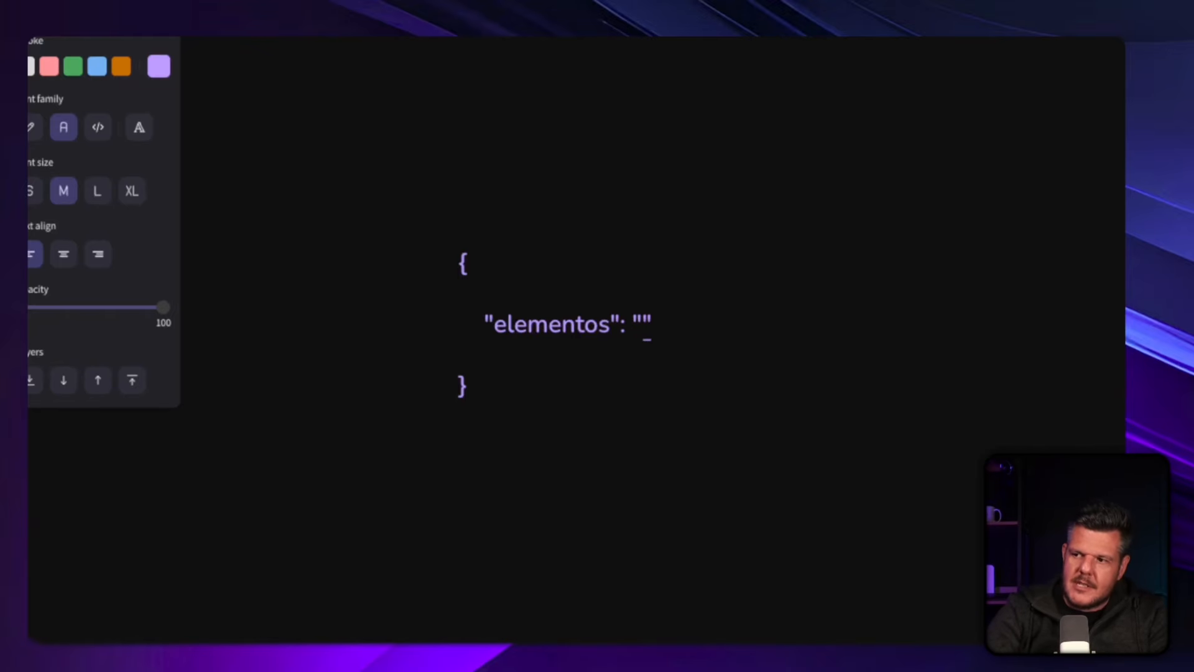
key("Left")
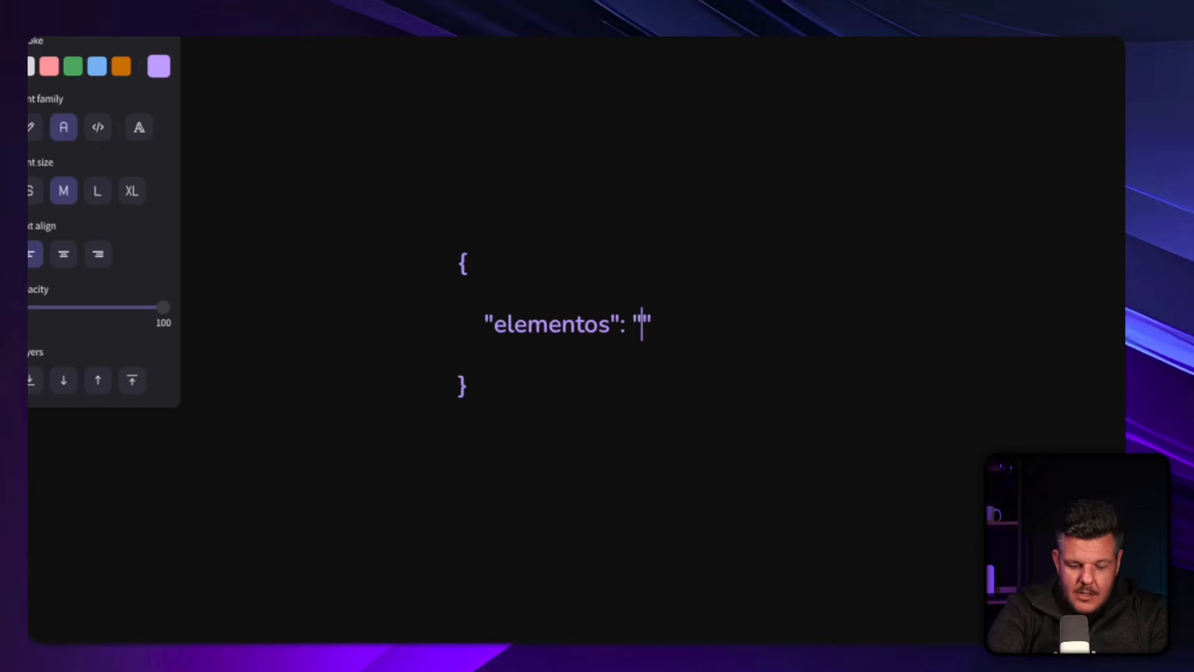
type("Garraf")
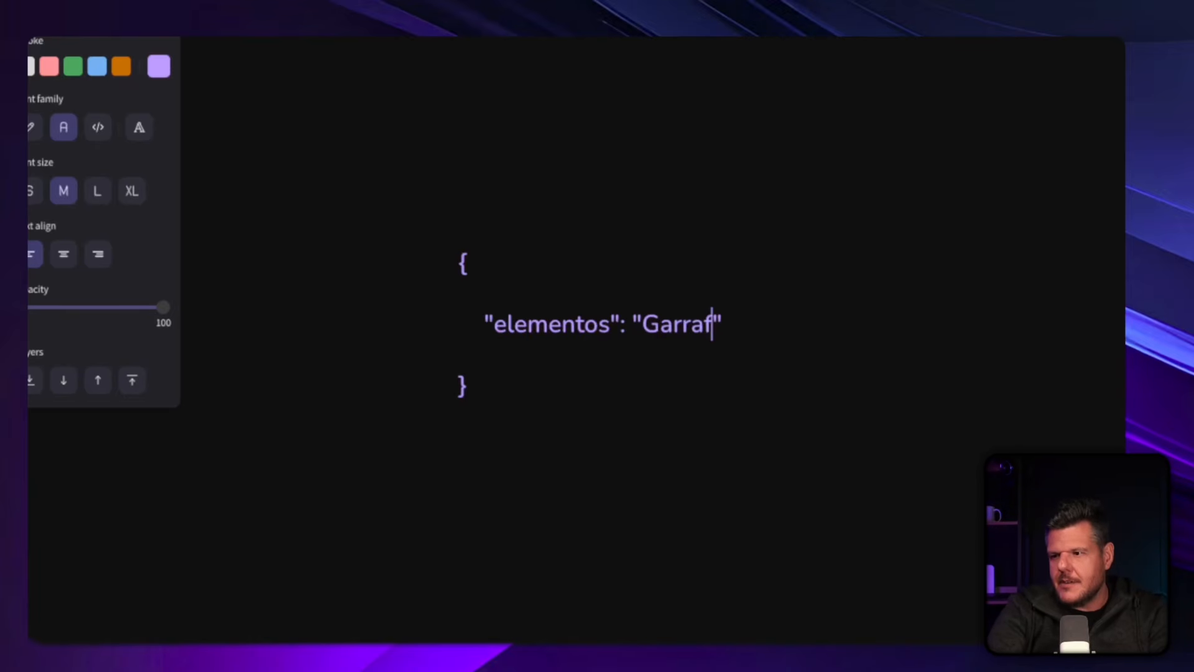
type("a pet, fi")
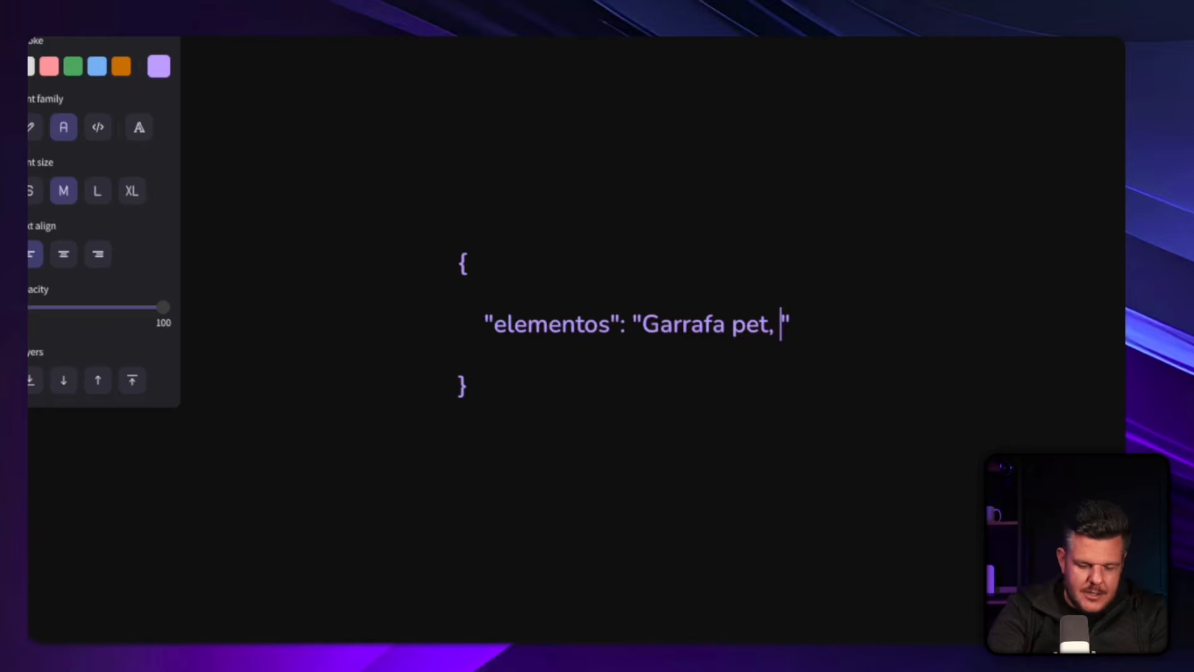
type("lho, piriqu")
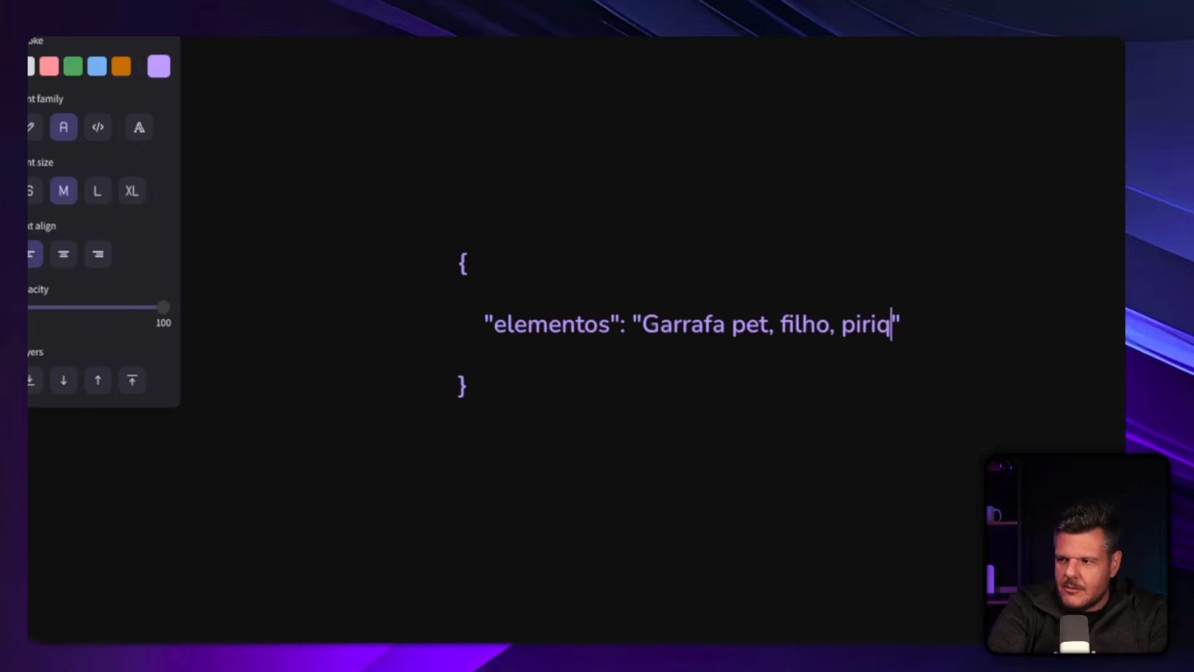
type("ito")
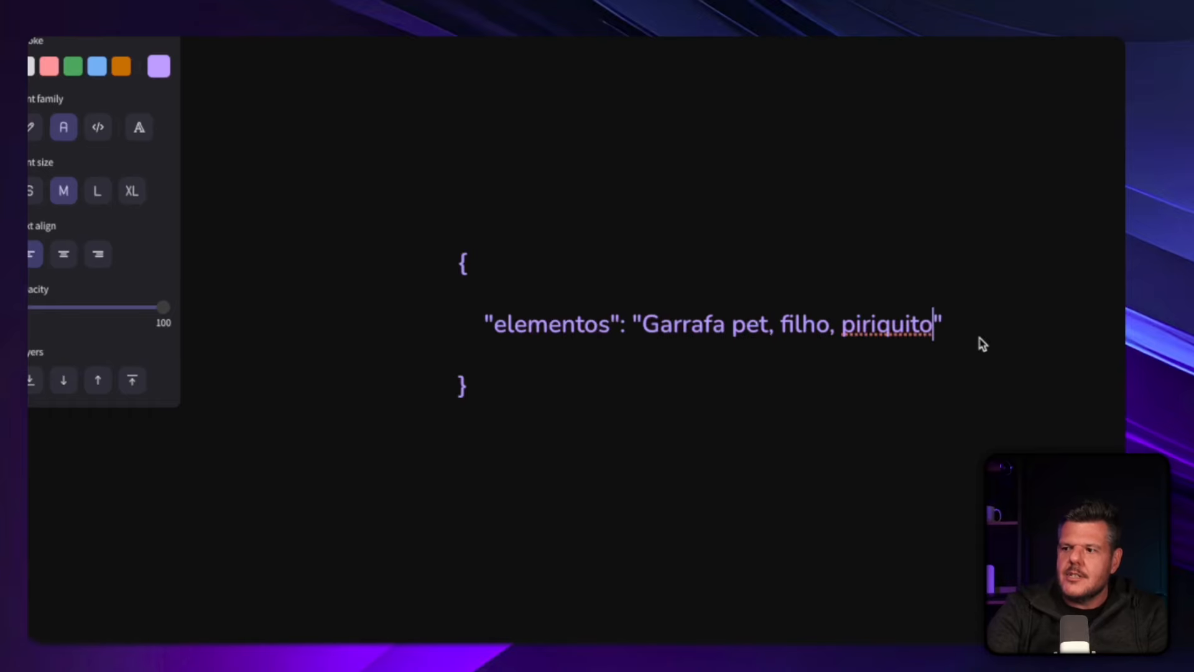
Add a second line below "elementos" with the quoted key "imagem", a colon and an empty pair of quotes.
left_click_drag(526, 394, 425, 239)
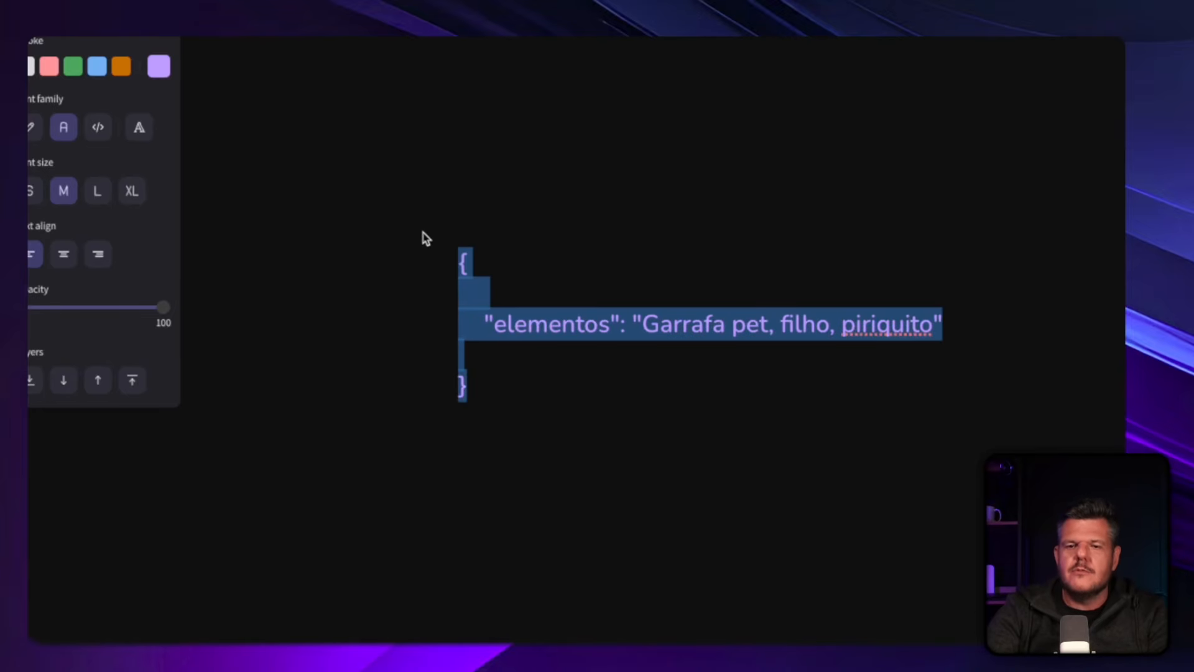
left_click(716, 322)
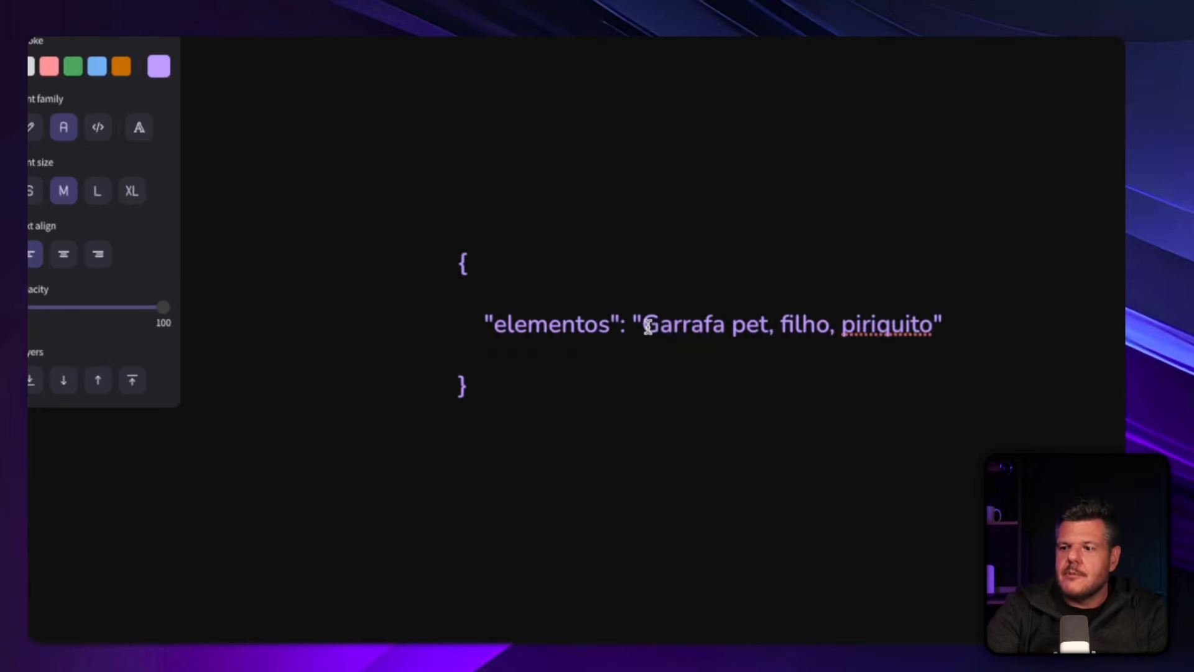
left_click_drag(485, 323, 627, 322)
left_click(939, 323)
key("Return")
type("\"imagem\"")
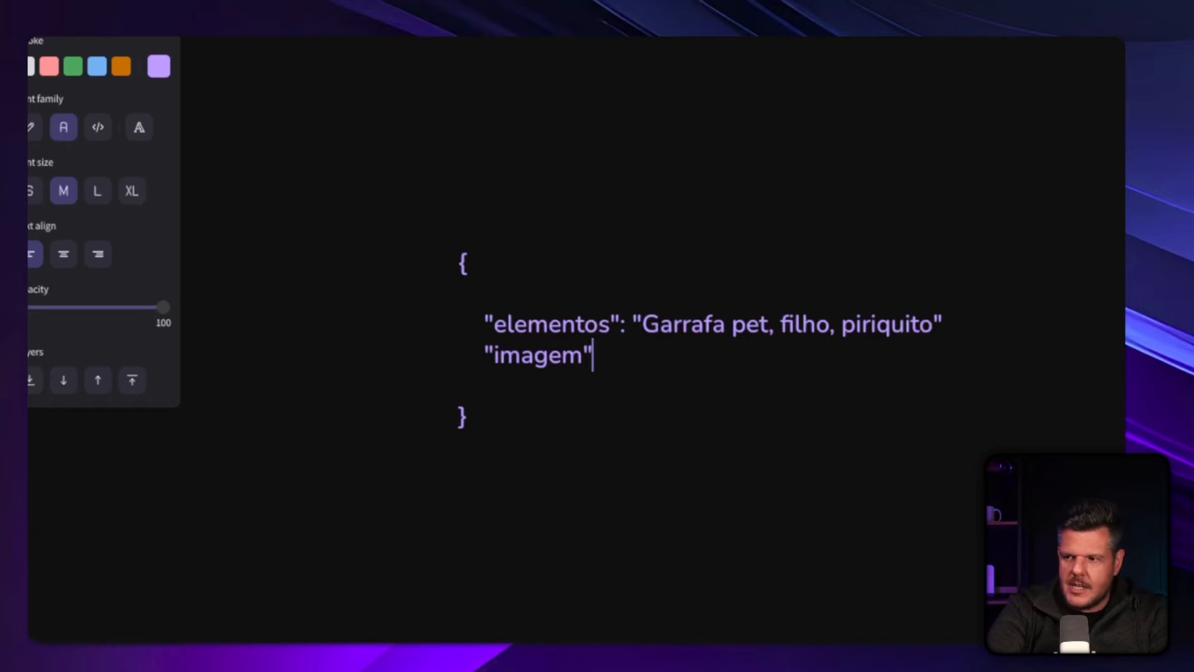
type(": \"\"")
key("Left")
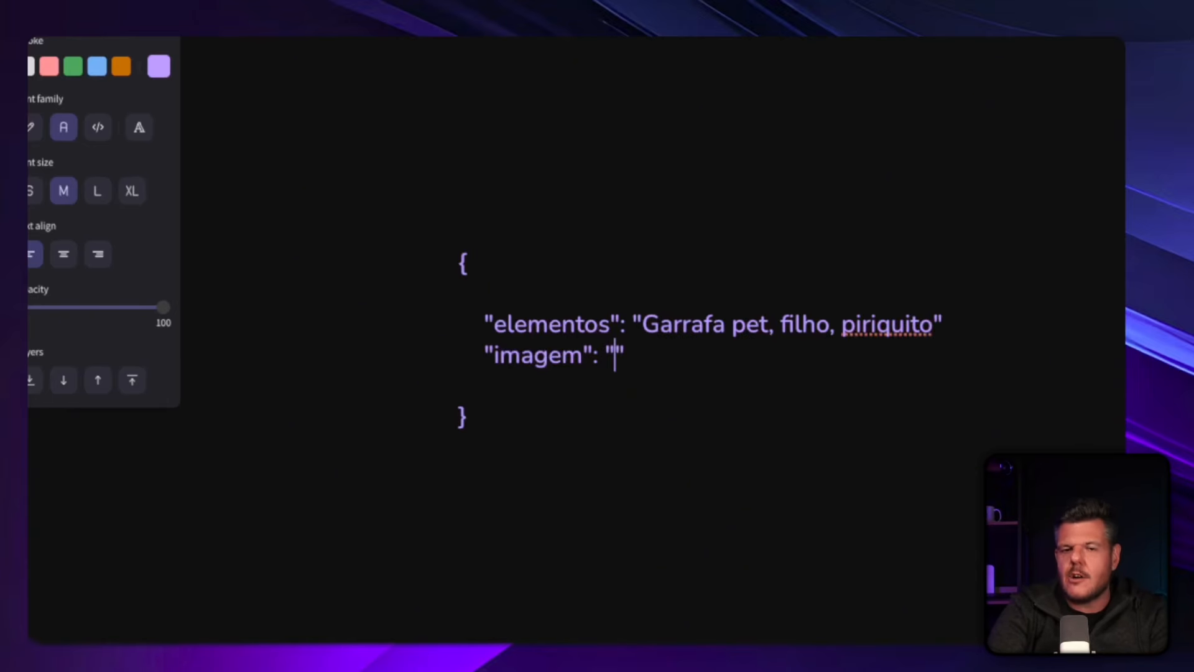
Fill the quotes after the "imagem" key with the sample value 8ewf8ds3298yn78csdf.
type("8ewf8ds fd")
type("8")
key("BackSpace")
key("BackSpace")
key("BackSpace")
key("BackSpace")
type("3298yn78csdf")
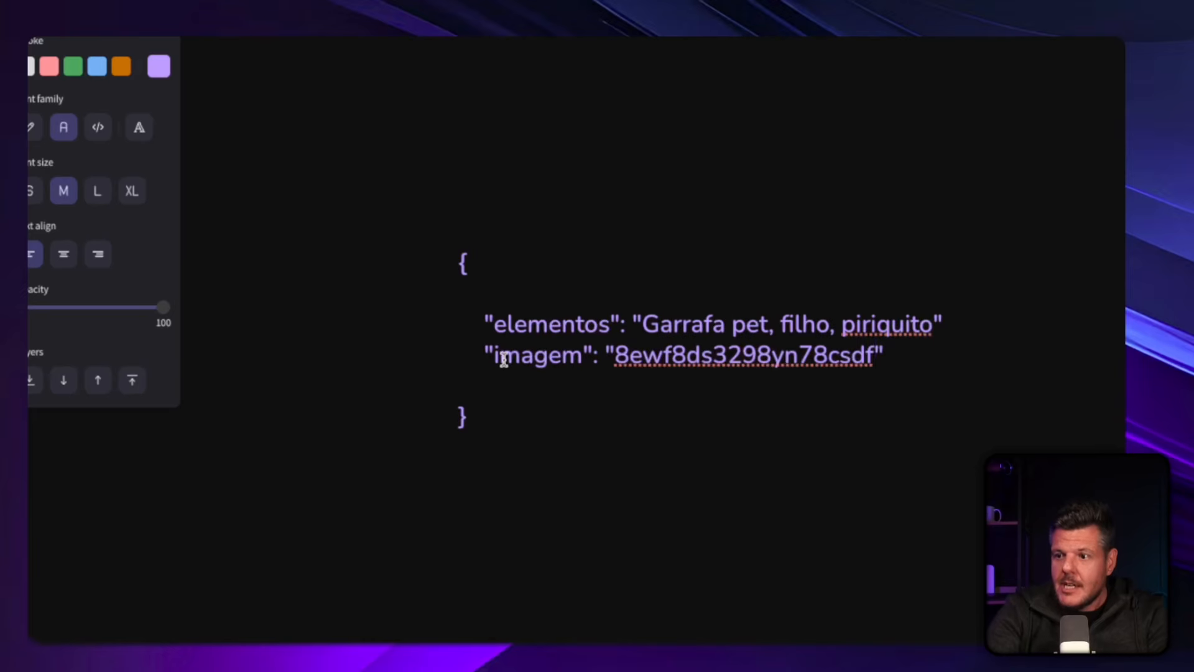
Add a comma at the end of the "elementos" line to separate it from "imagem", and finish editing the text.
left_click_drag(484, 352, 883, 356)
left_click(883, 356)
left_click(927, 321)
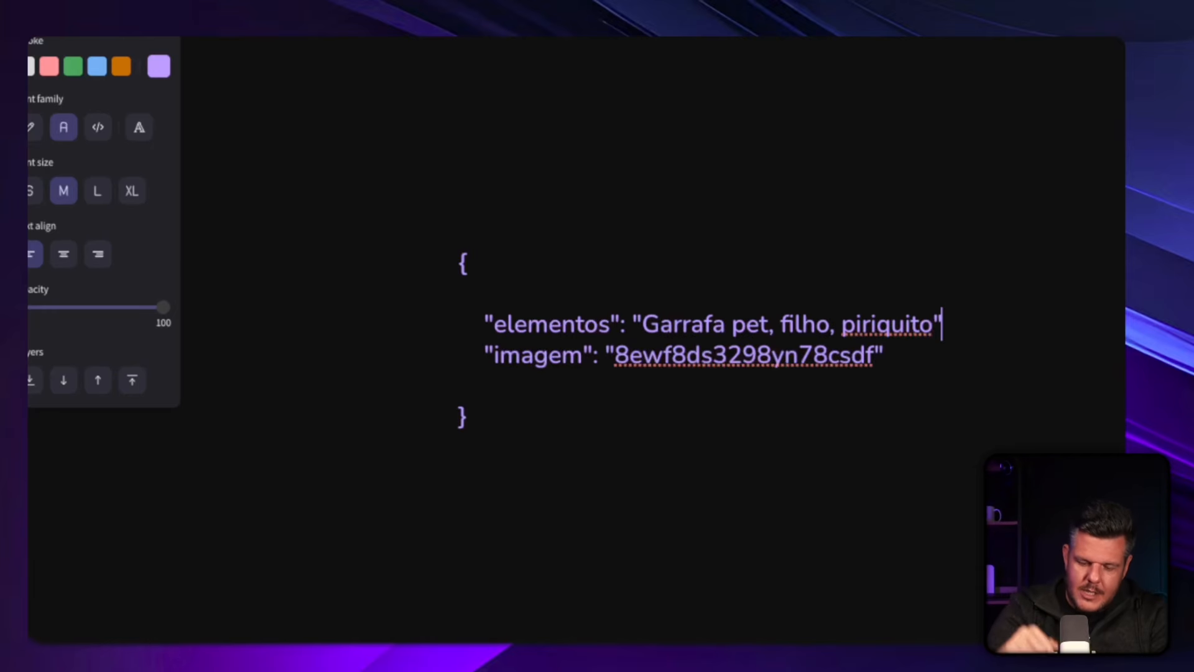
type(",")
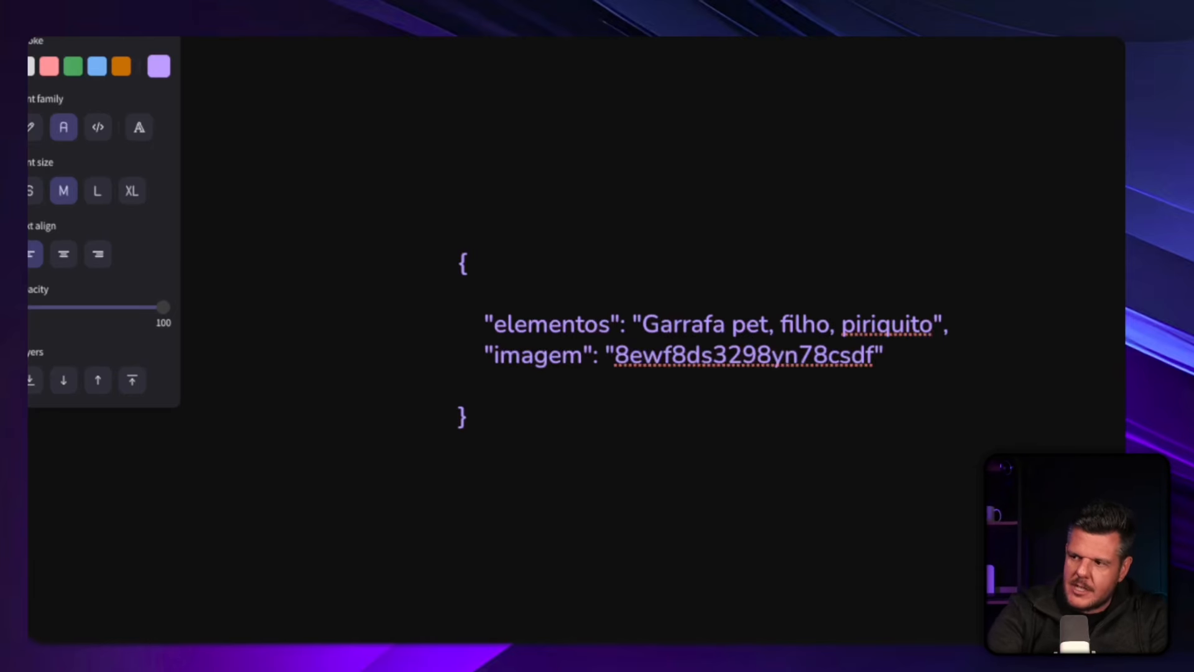
left_click(961, 398)
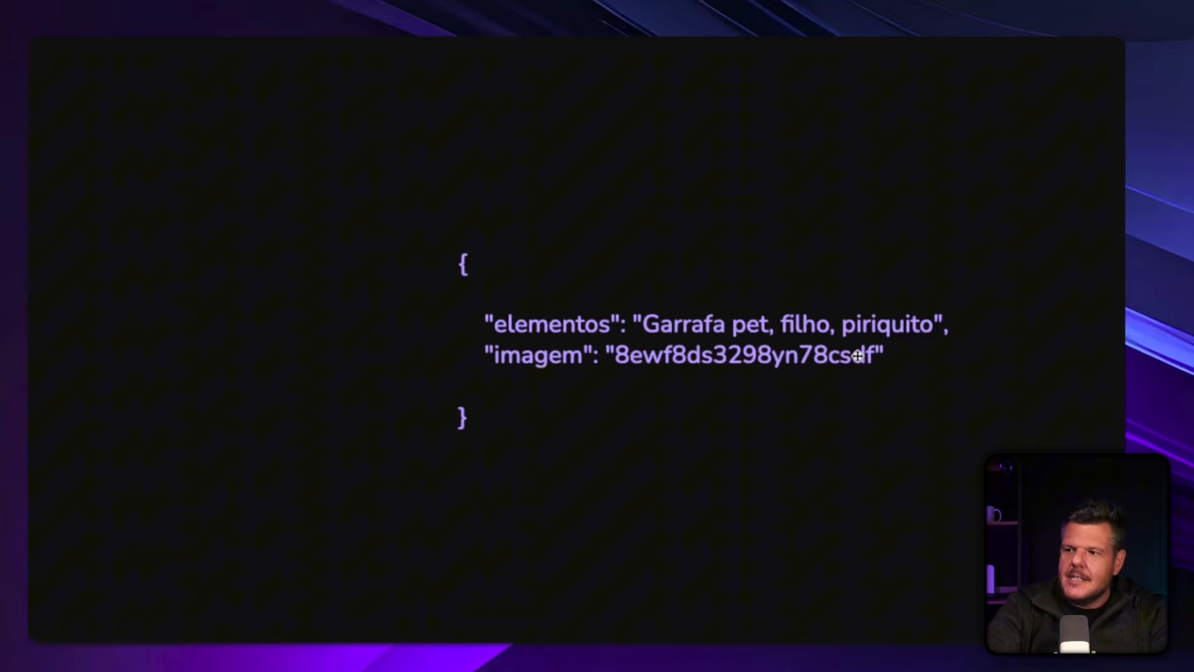
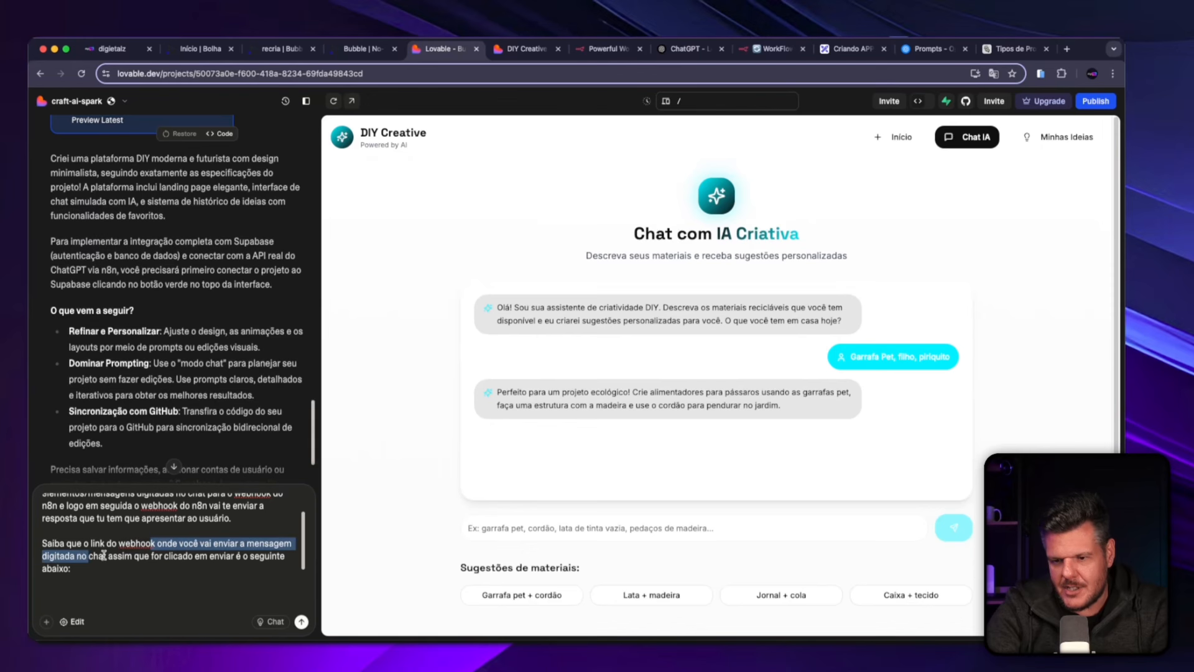
Add commas after "chat" and "enviar" in the prompt sentence about the webhook link.
left_click(106, 555)
type(",")
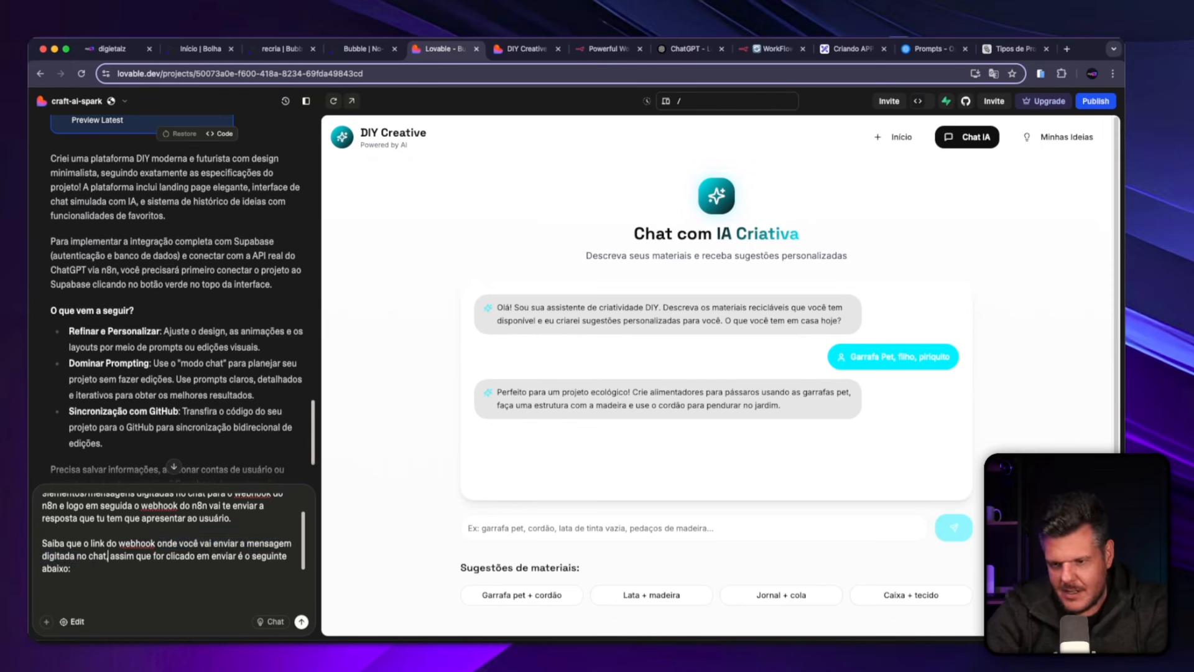
left_click(237, 556)
type(",")
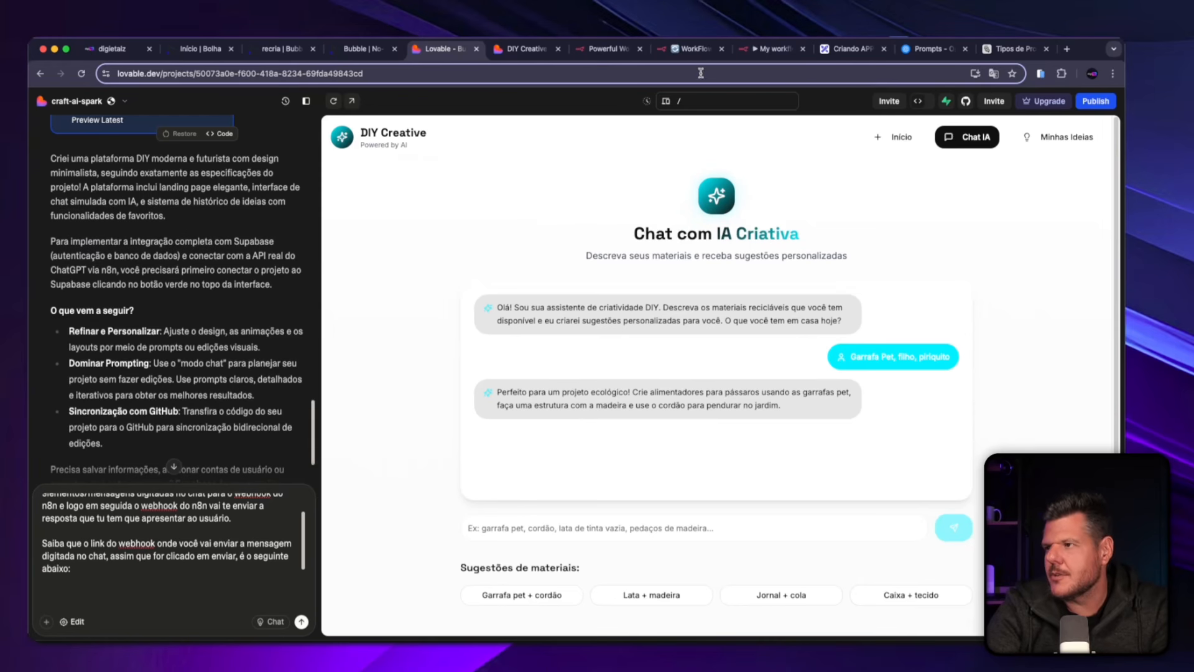
Switch to n8n and copy the POST test URL of the Webhook node in My workflow 2.
left_click(771, 49)
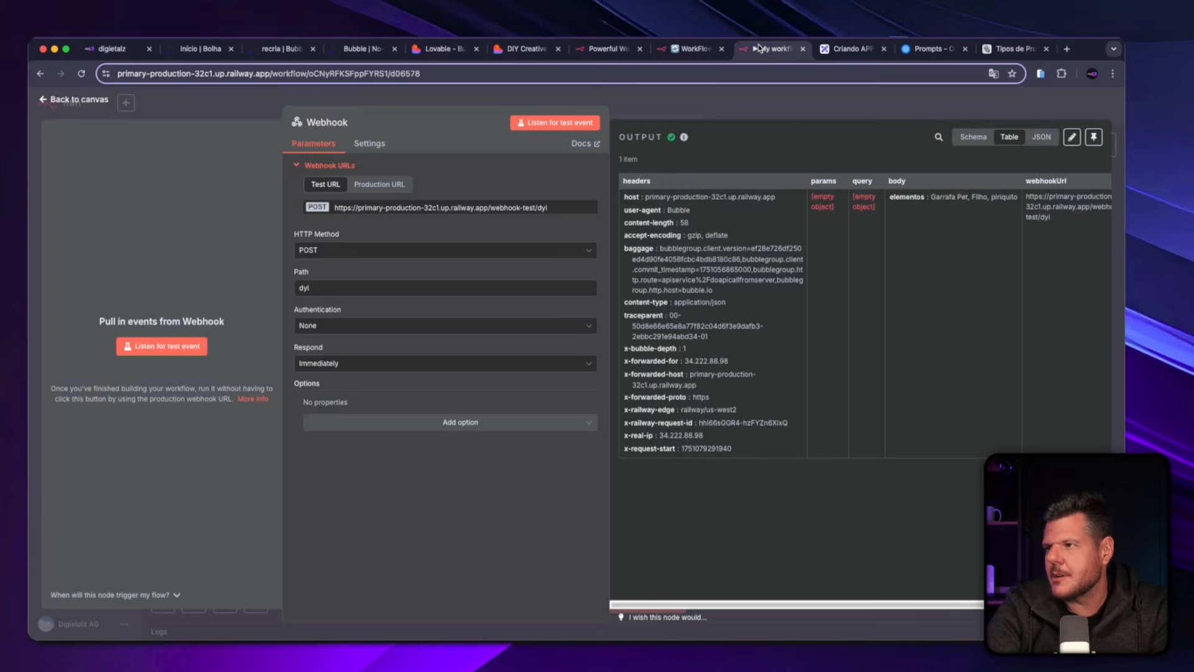
left_click(72, 105)
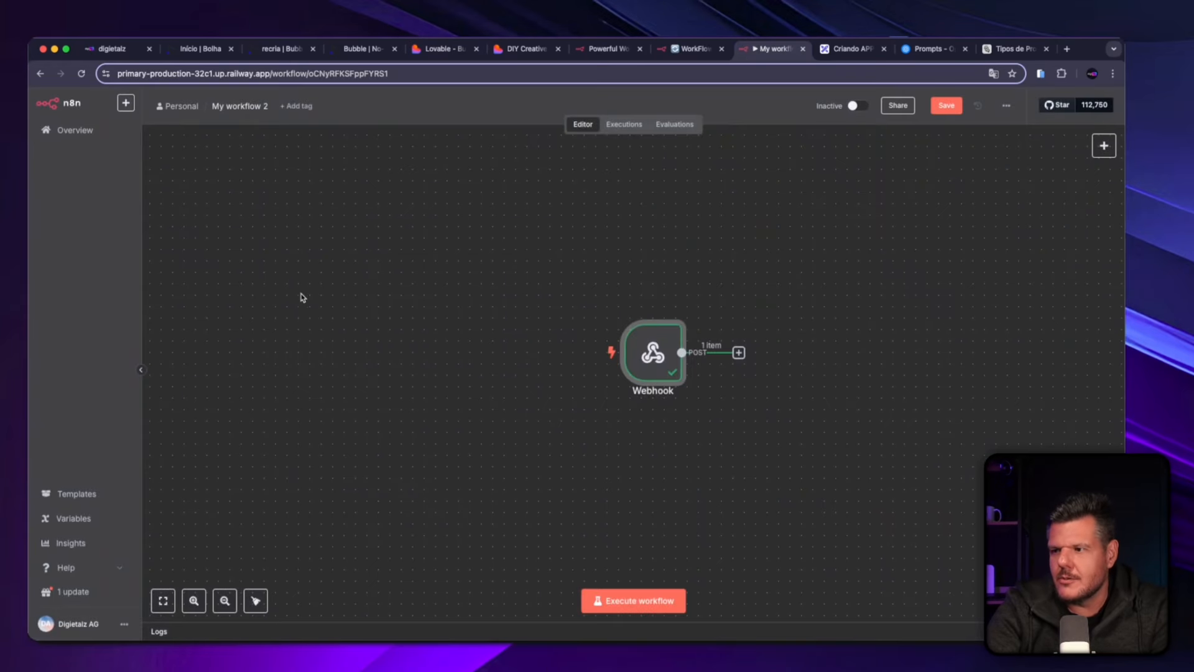
double_click(651, 347)
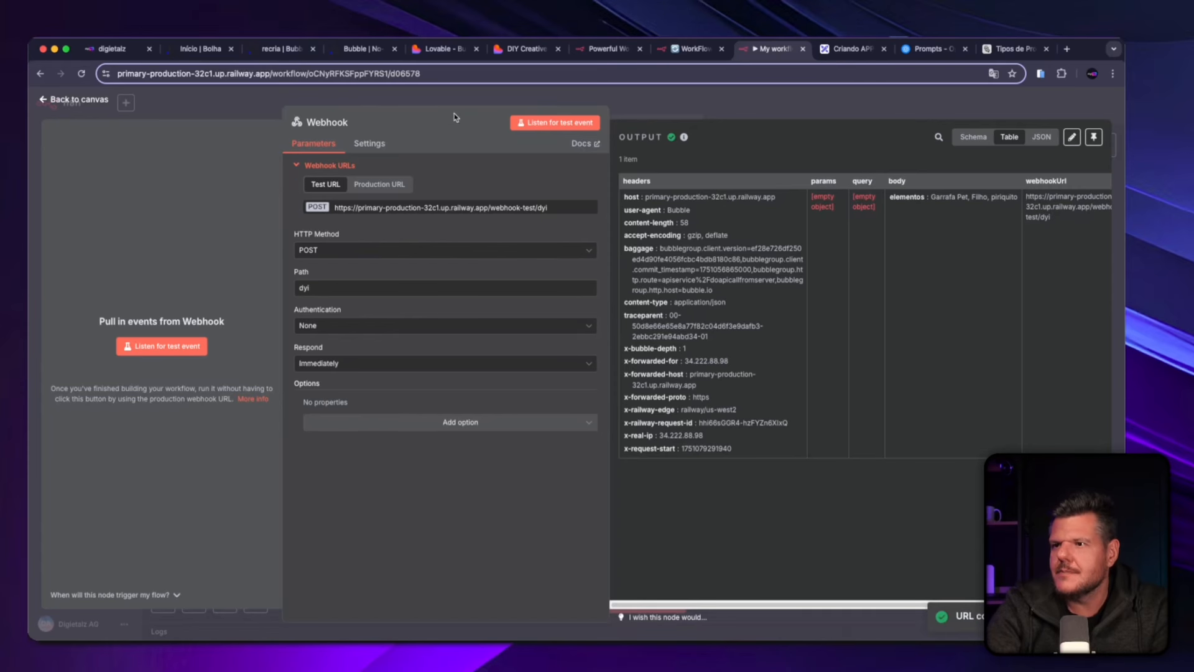
Return to Lovable and paste the webhook test URL below "é o seguinte abaixo:" in the prompt.
left_click(510, 50)
left_click(446, 51)
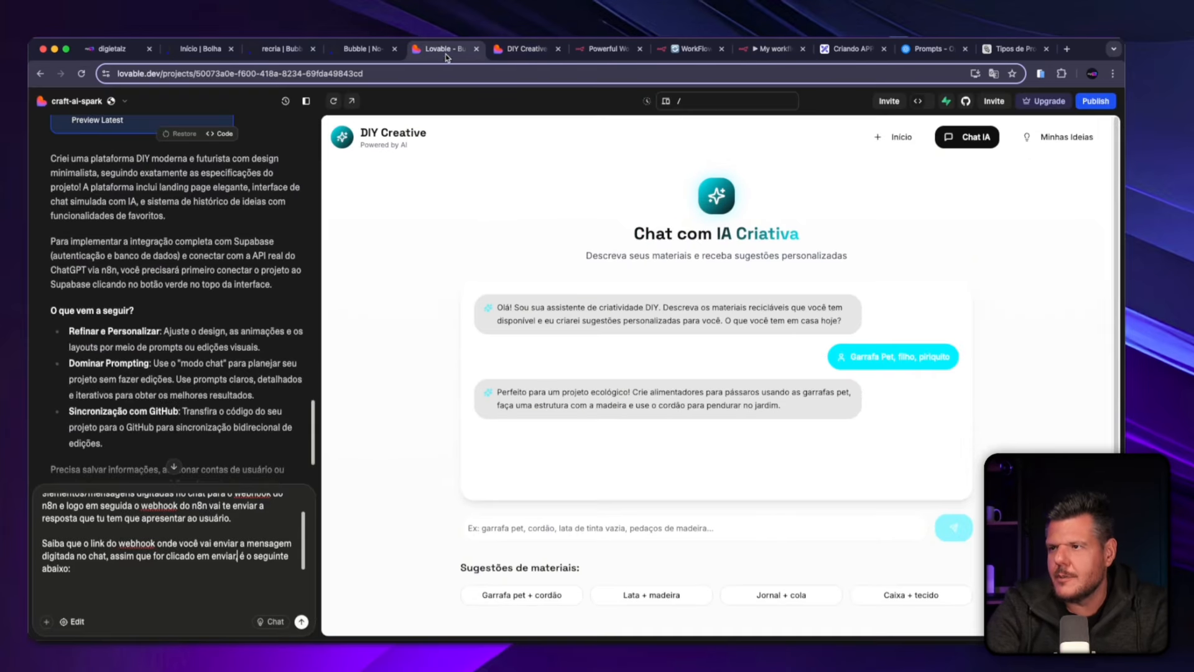
type(",")
left_click(108, 571)
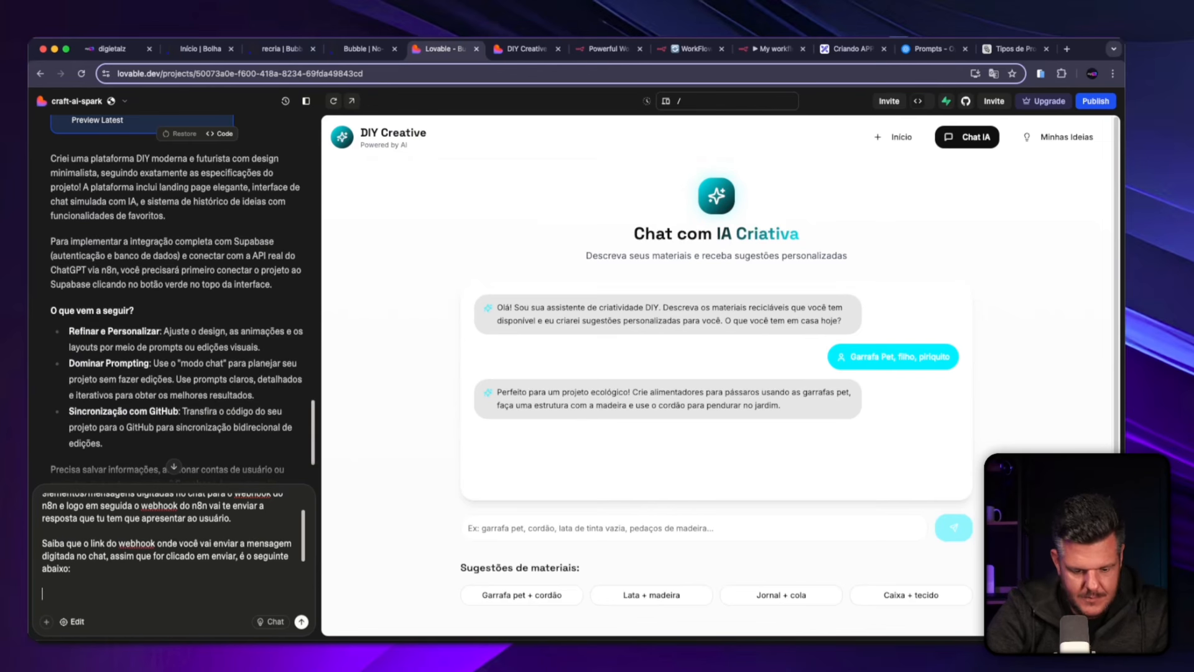
scroll(71, 566, "down", 3)
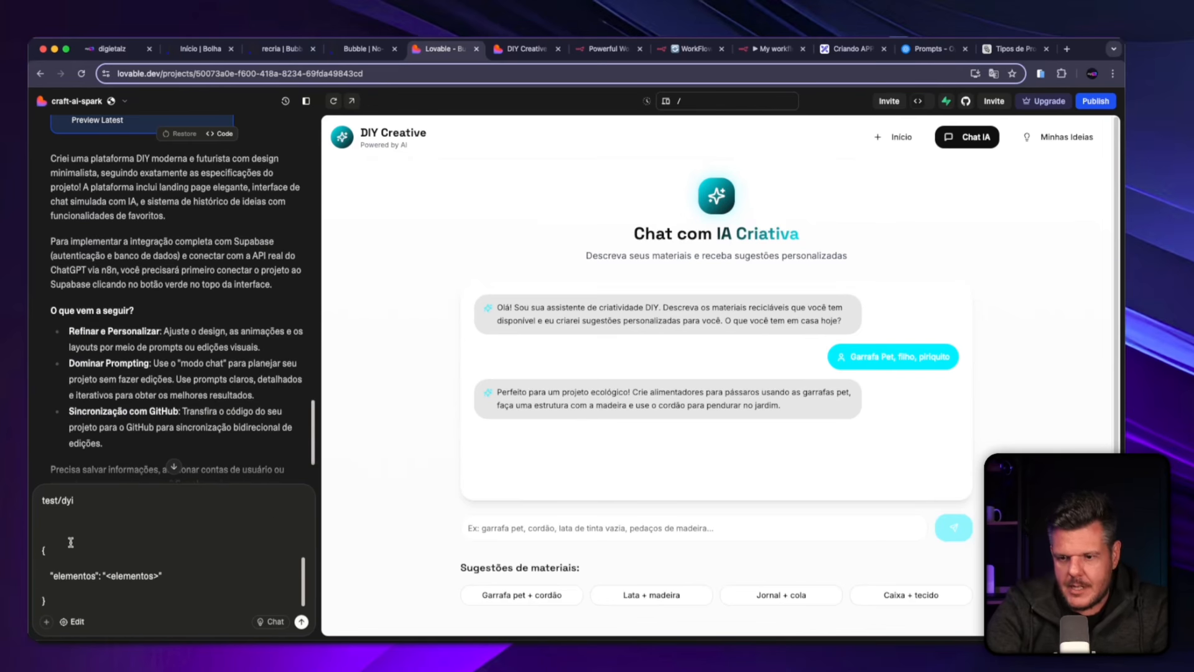
Add above the JSON: "Saiba também que o webhook já está configurado e esperando receber o que foi digitado conforme o jSON abaixo.".
scroll(70, 541, "up", 1)
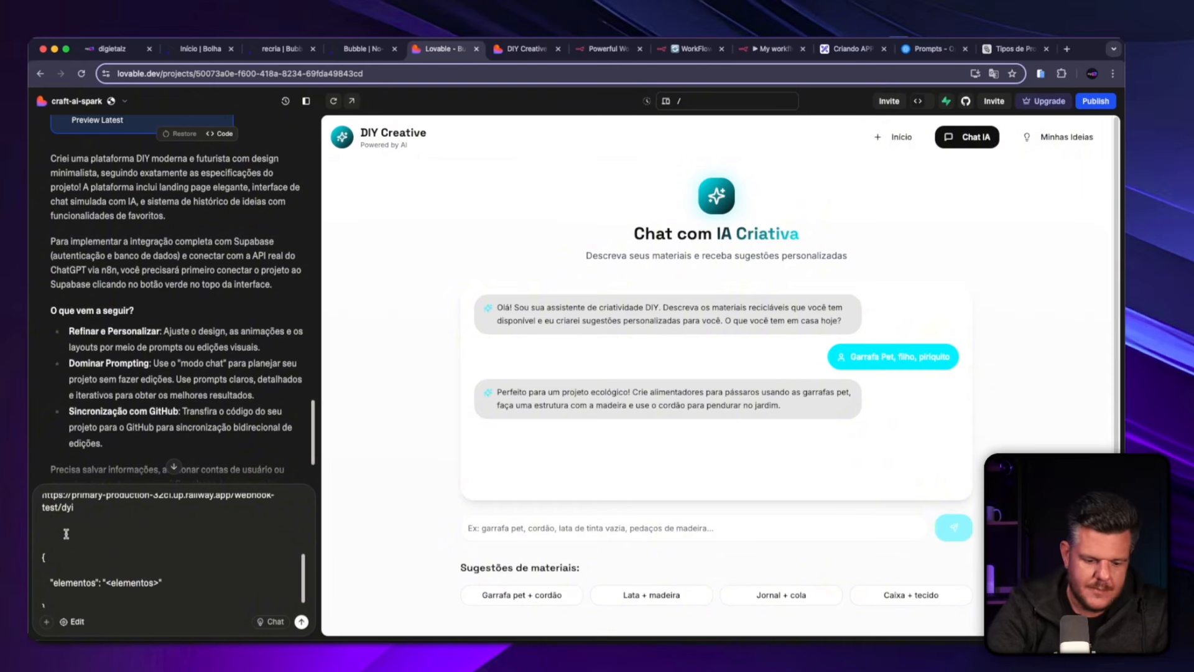
left_click(66, 533)
type("Saiba também que")
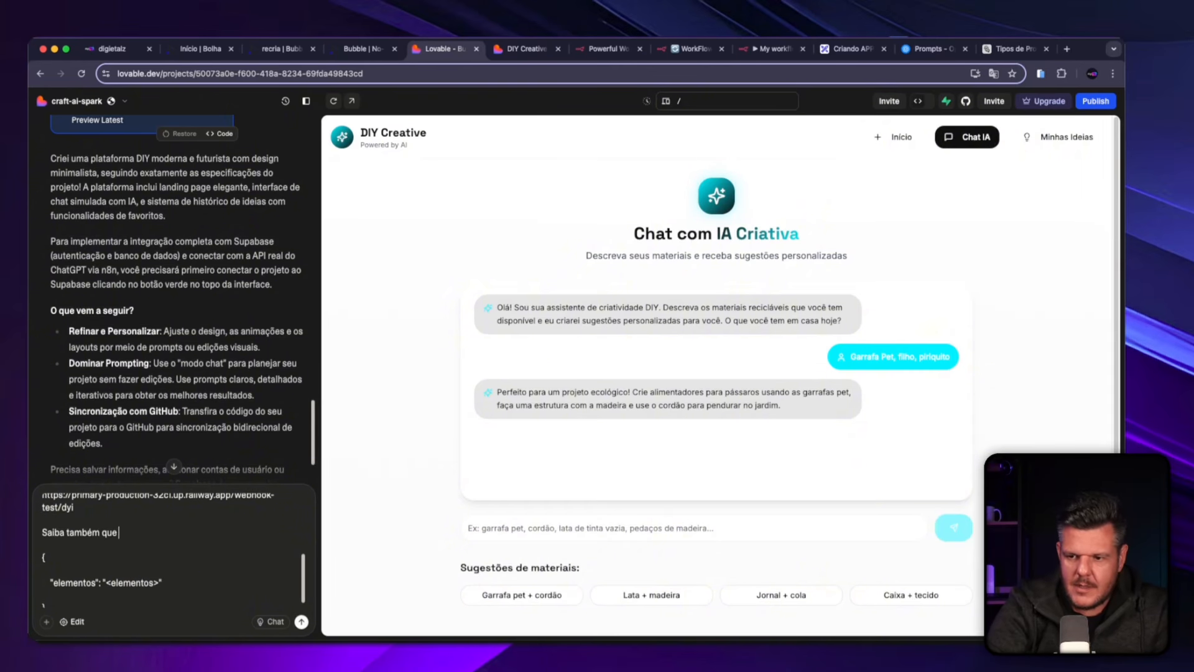
type(" o webhook ")
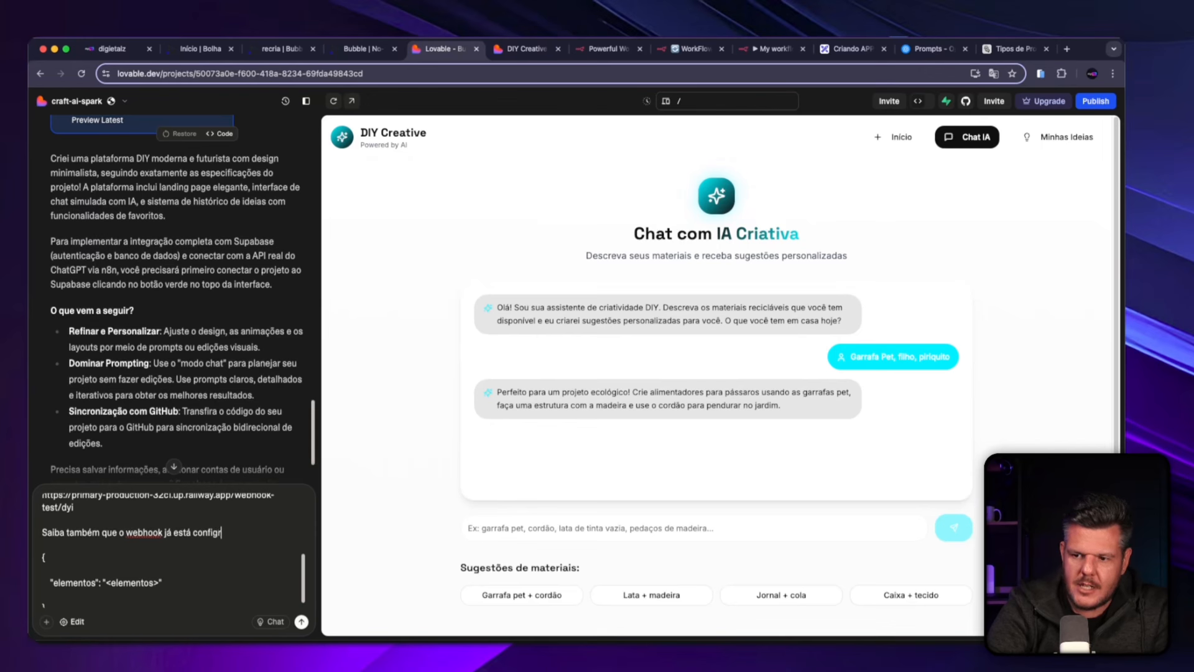
type("já está configurado e")
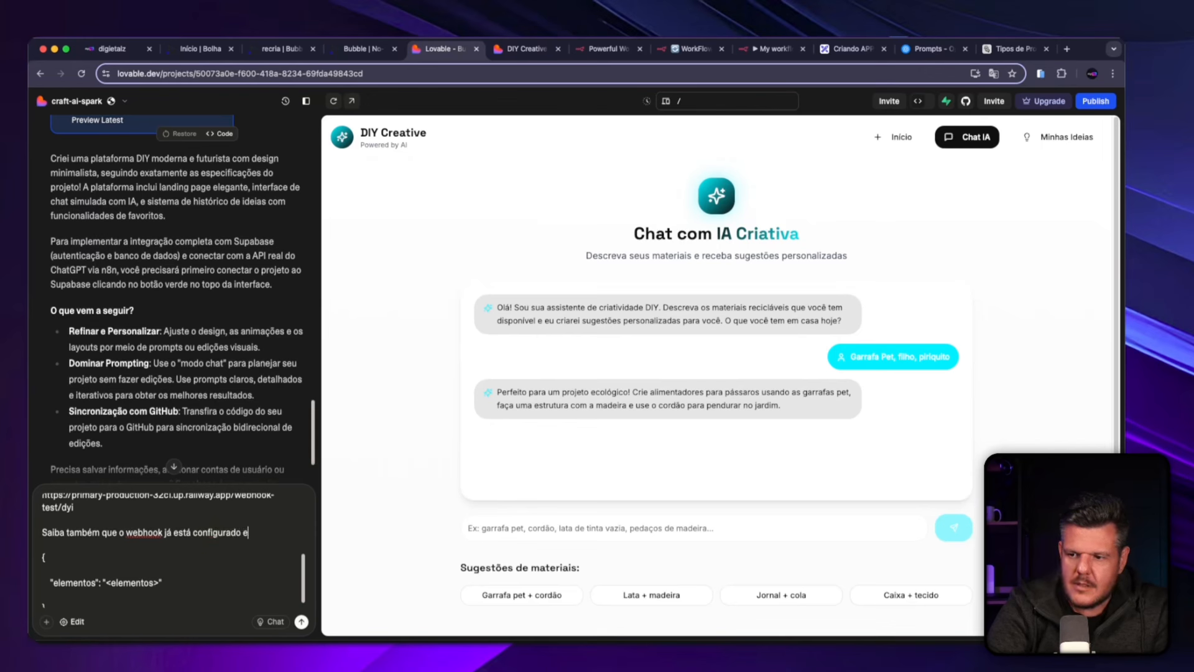
type(" esperando receber")
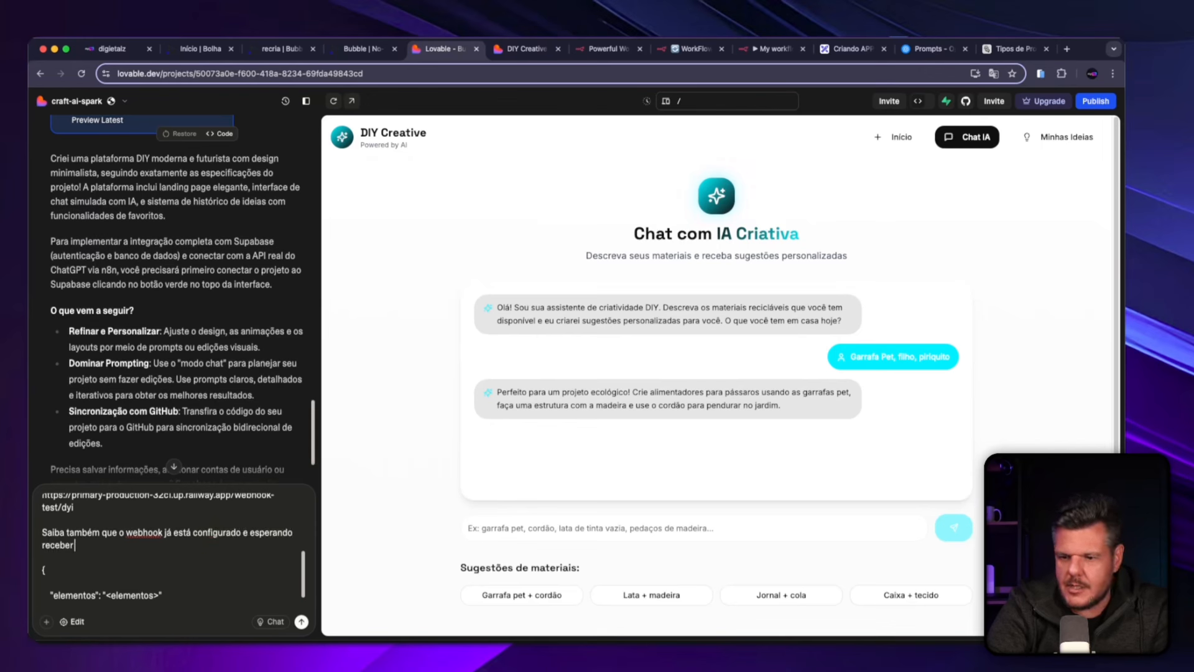
type(" o que foi digi")
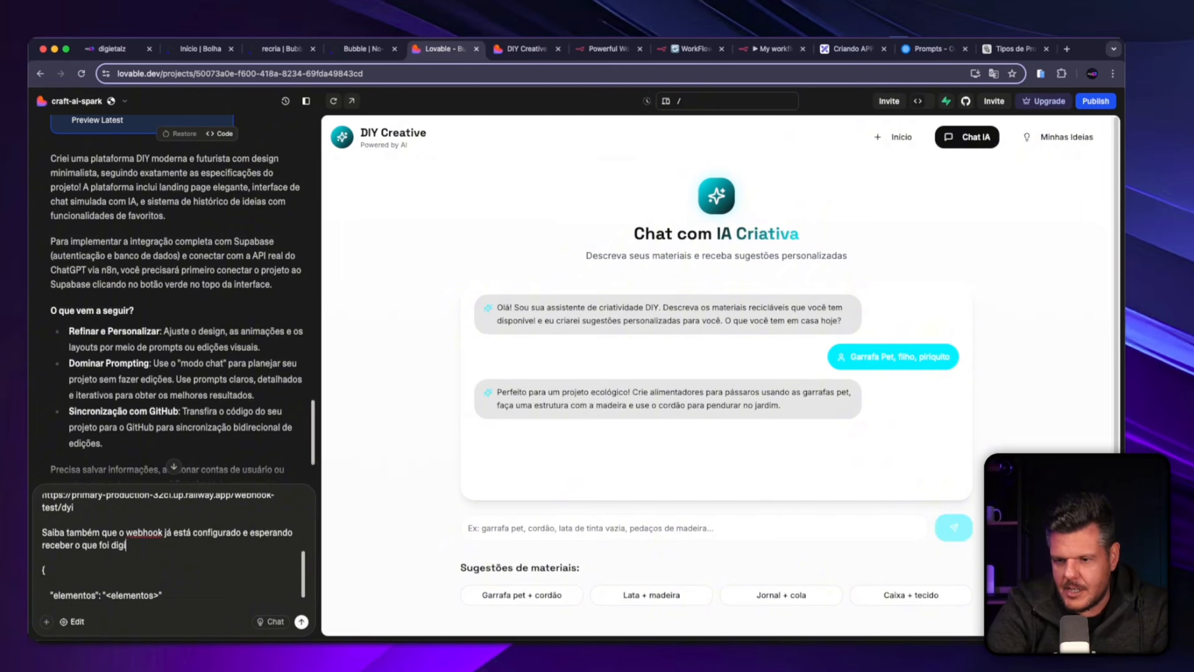
type("tado conforme o j")
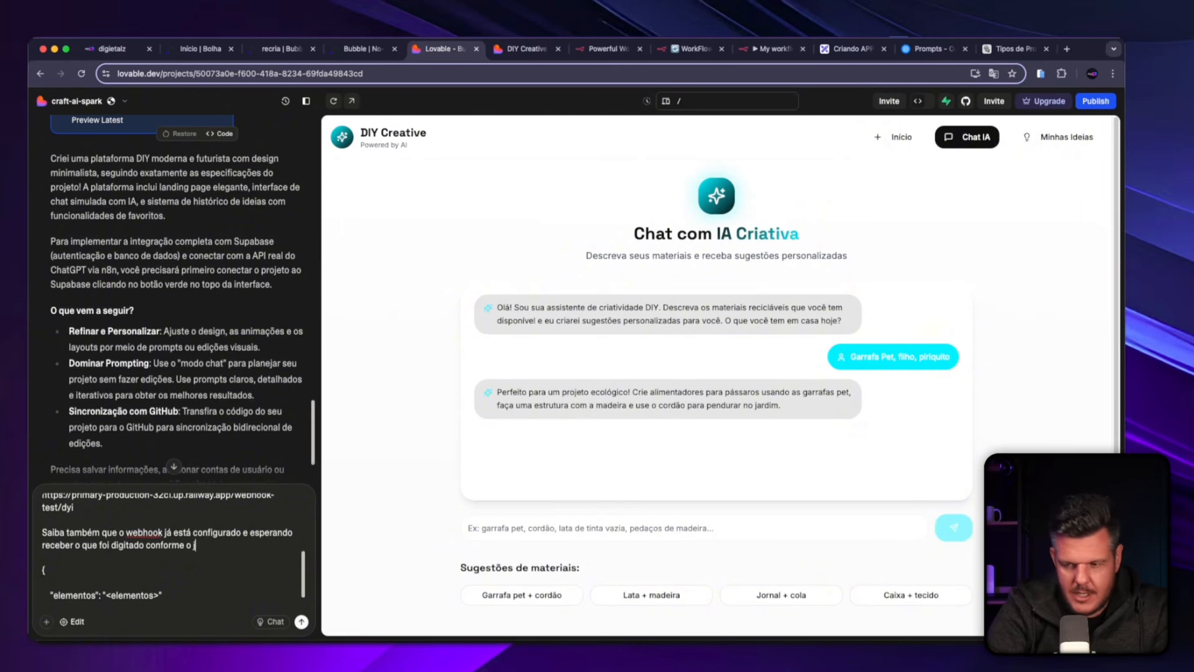
type("DONSON abaixo.")
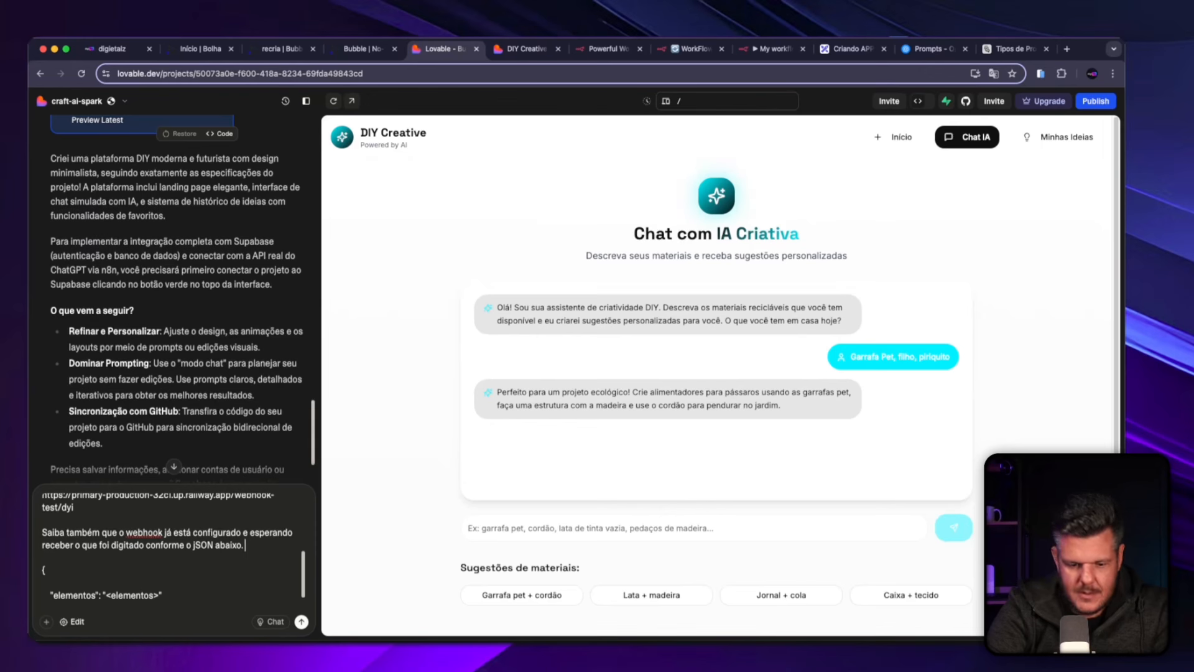
type(" Tud")
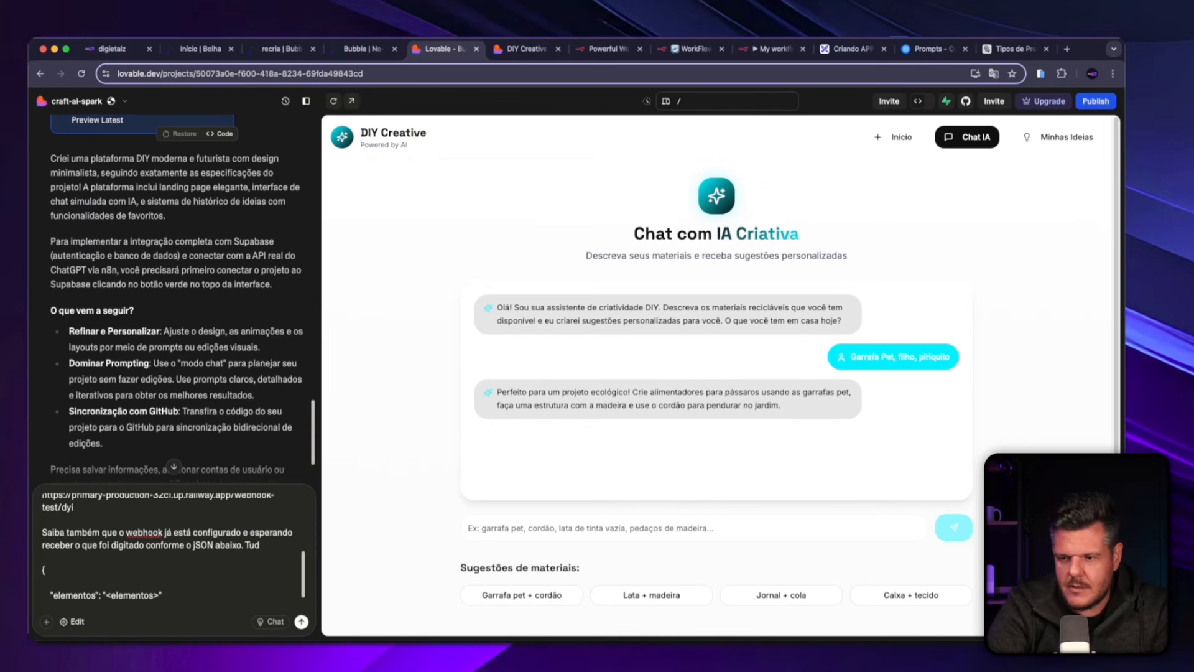
type(" que foi digitado na mensagem")
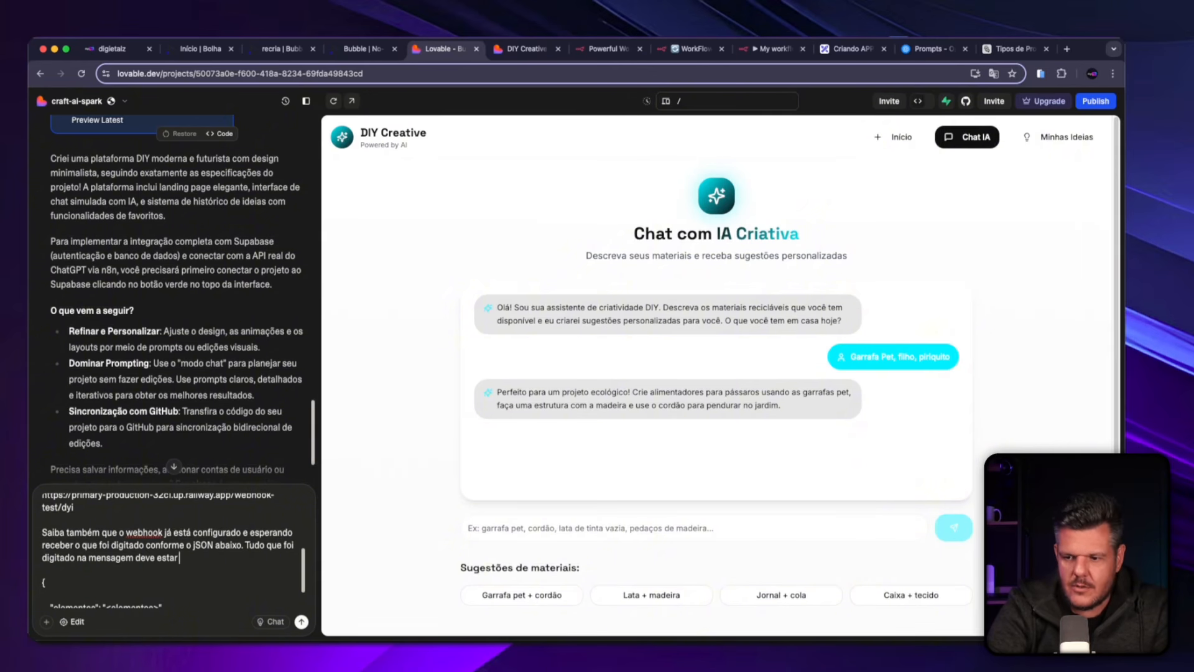
Append "Tudo que foi digitado na mensagem deve estar no valor do parametro elemento do jSon." to the paragraph above the JSON.
type("deve estar no valor do ")
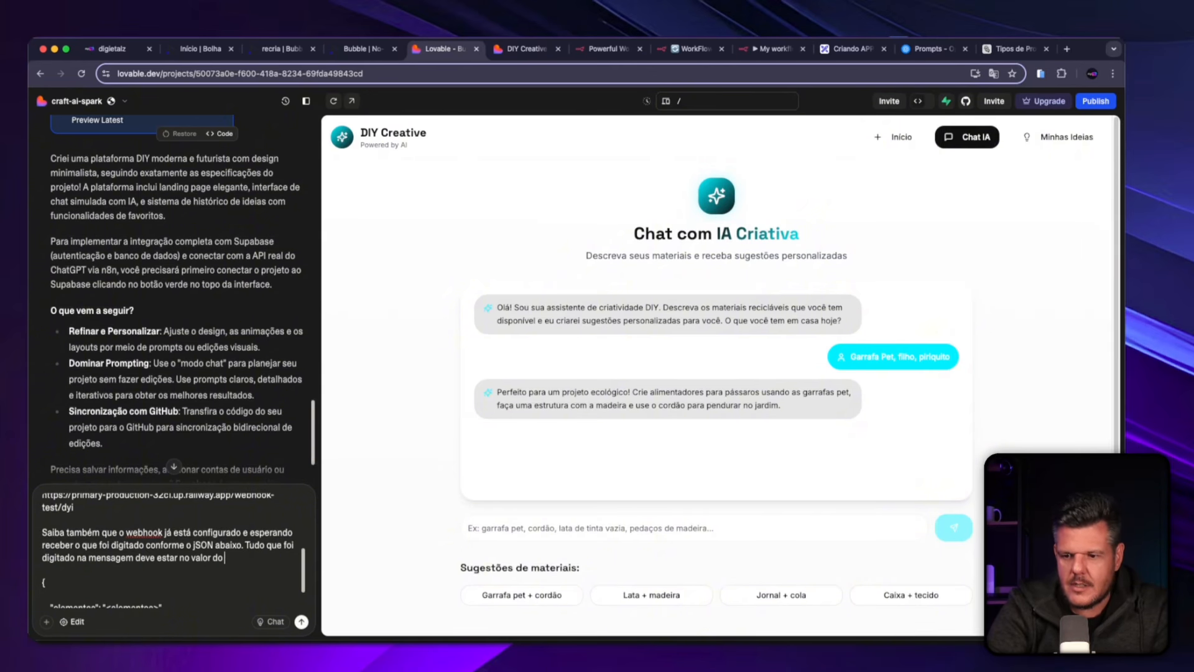
type("parametro elem")
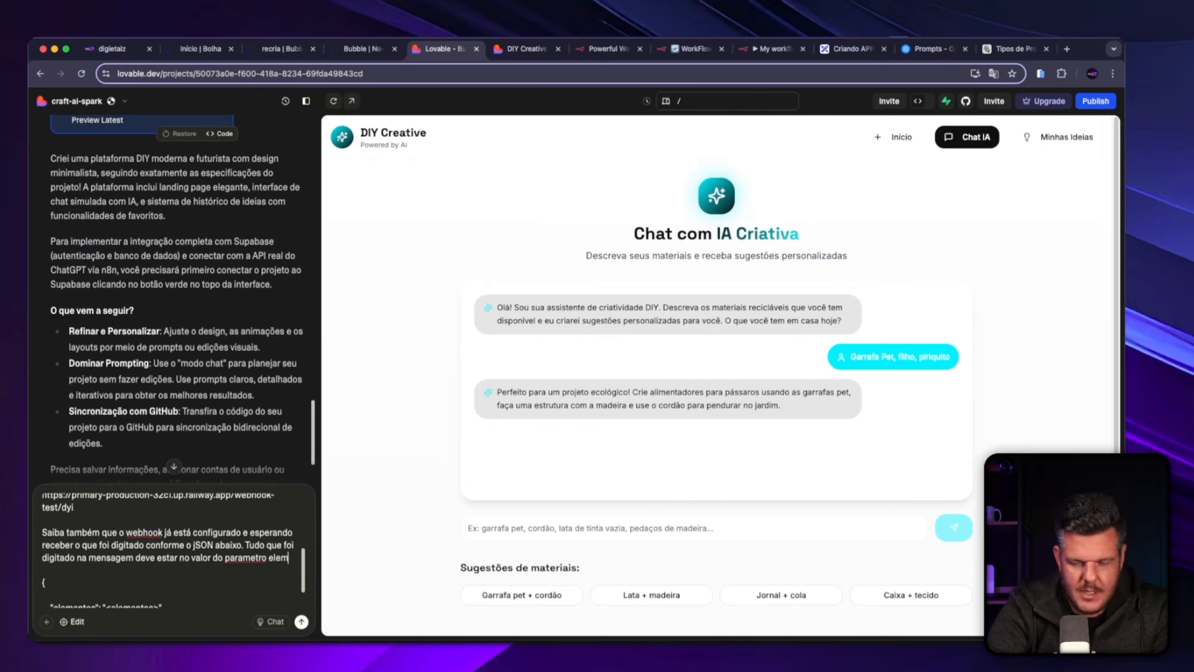
type("ento do ")
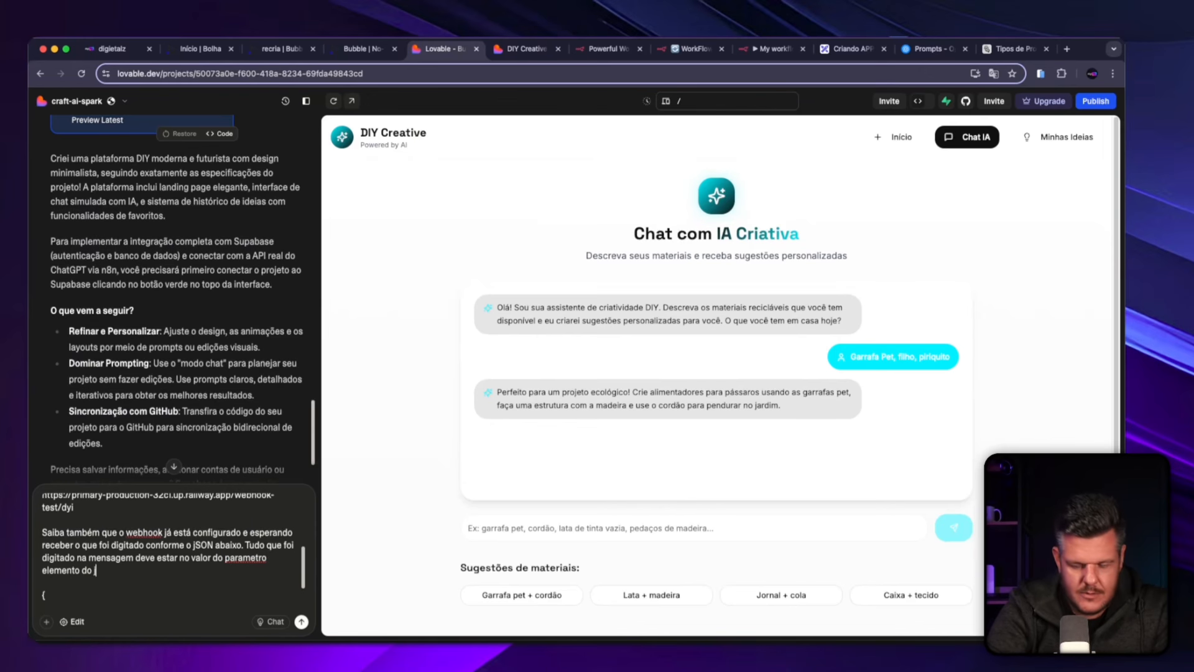
type("jSon.")
type("\"elementos\": \"<elementos>\"  }")
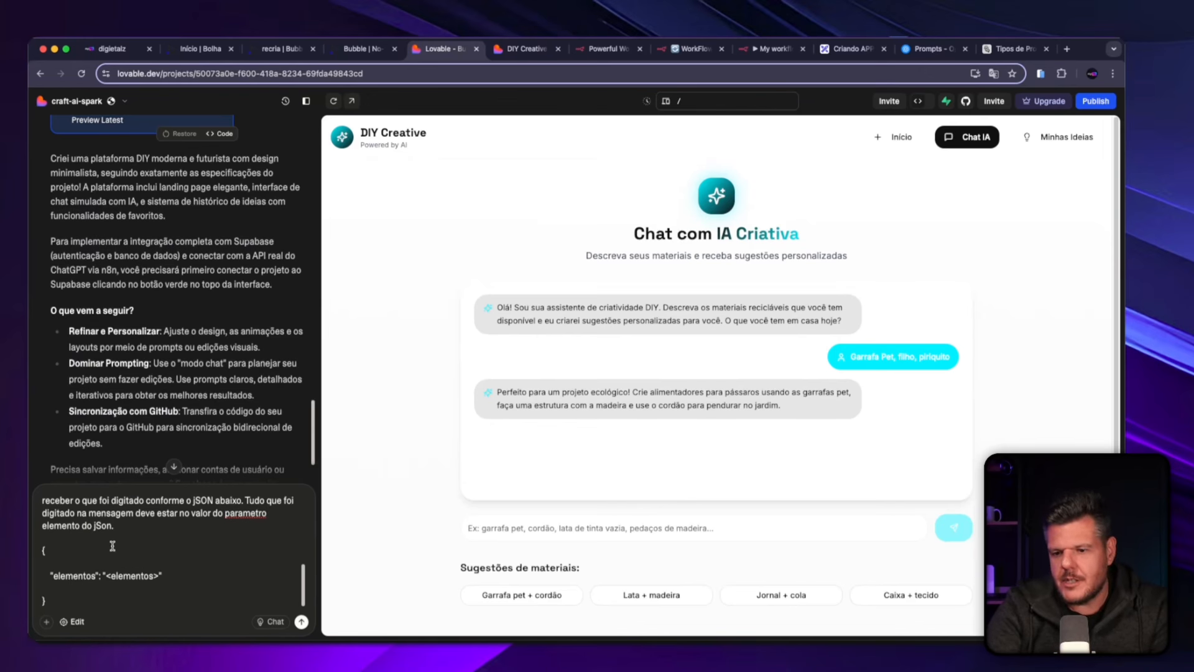
Submit the completed n8n integration prompt and read Lovable's reply about the implementation.
left_click_drag(81, 597, 105, 444)
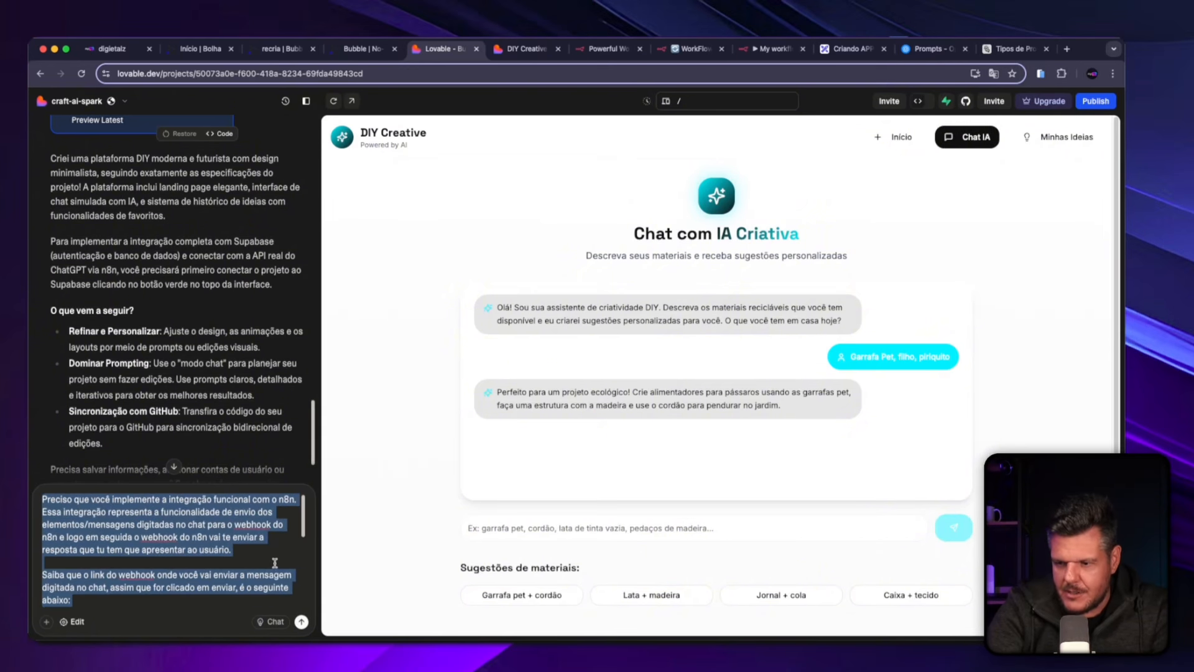
left_click(245, 571)
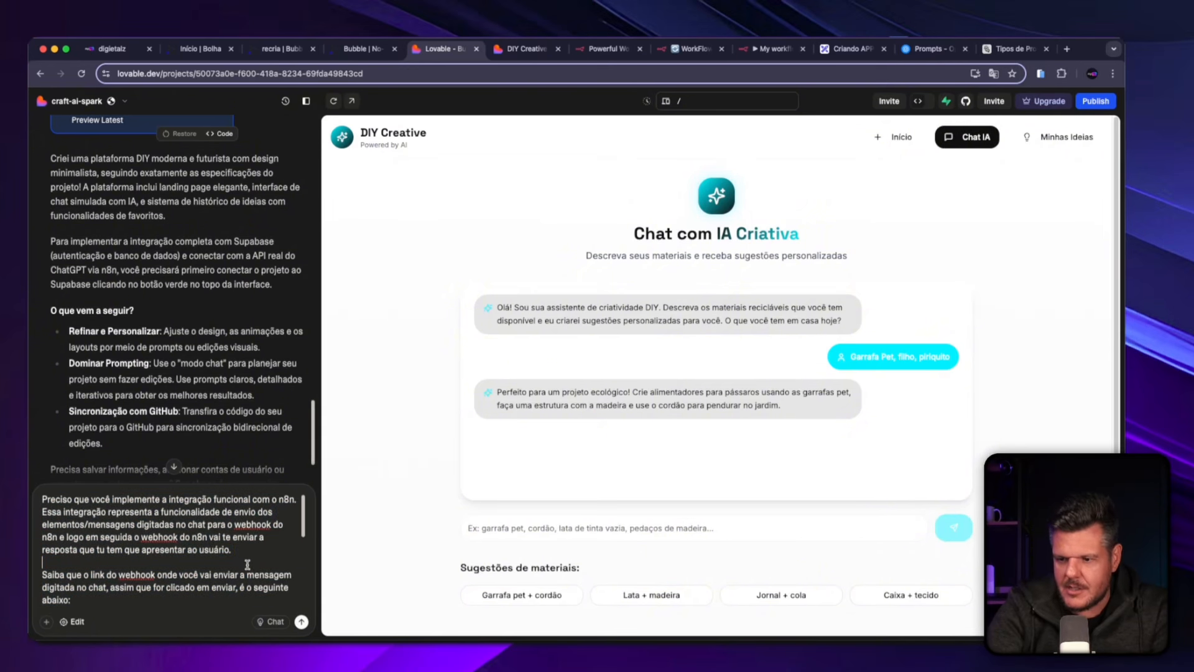
left_click(301, 623)
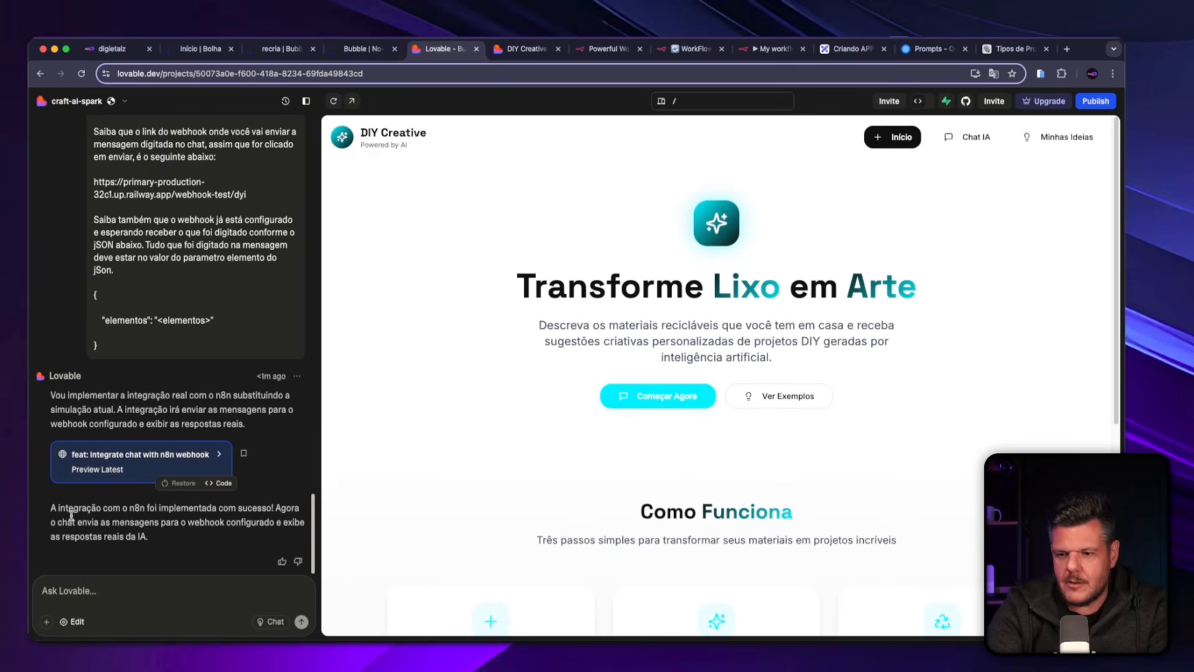
left_click_drag(65, 508, 165, 543)
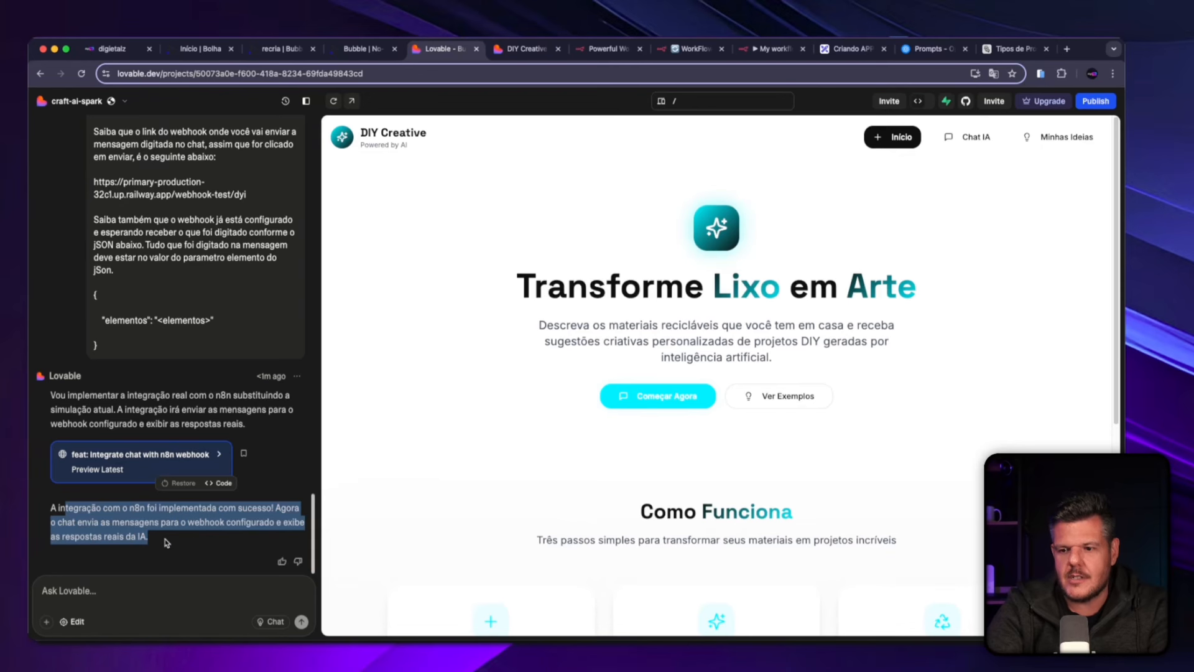
left_click(177, 536)
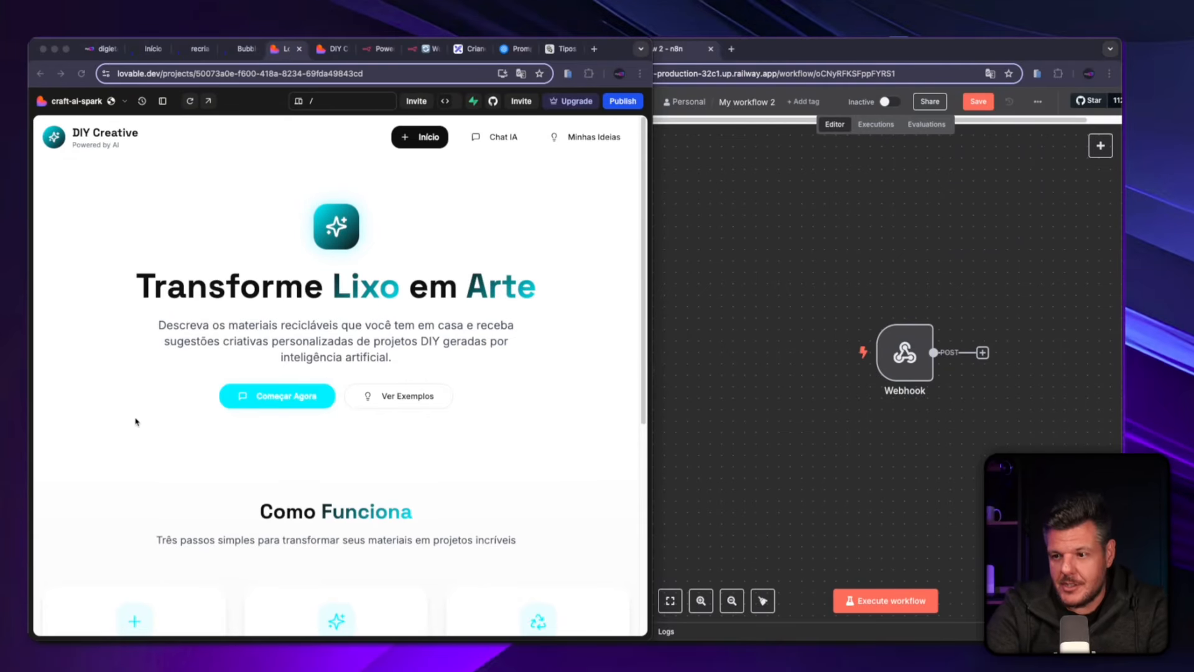
Open the AI chat in the DIY Creative preview and try sending the message "Garrafa pet, filho, piriquito".
left_click(257, 403)
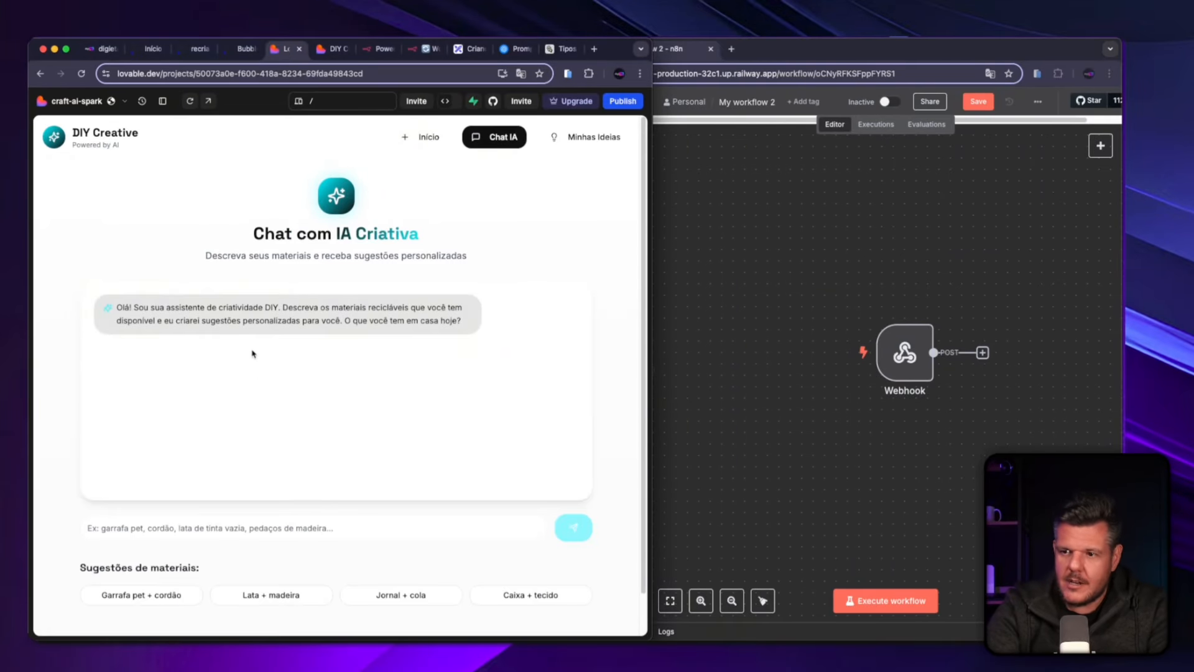
left_click(257, 525)
type("Garrafa pet, filho, piriquito")
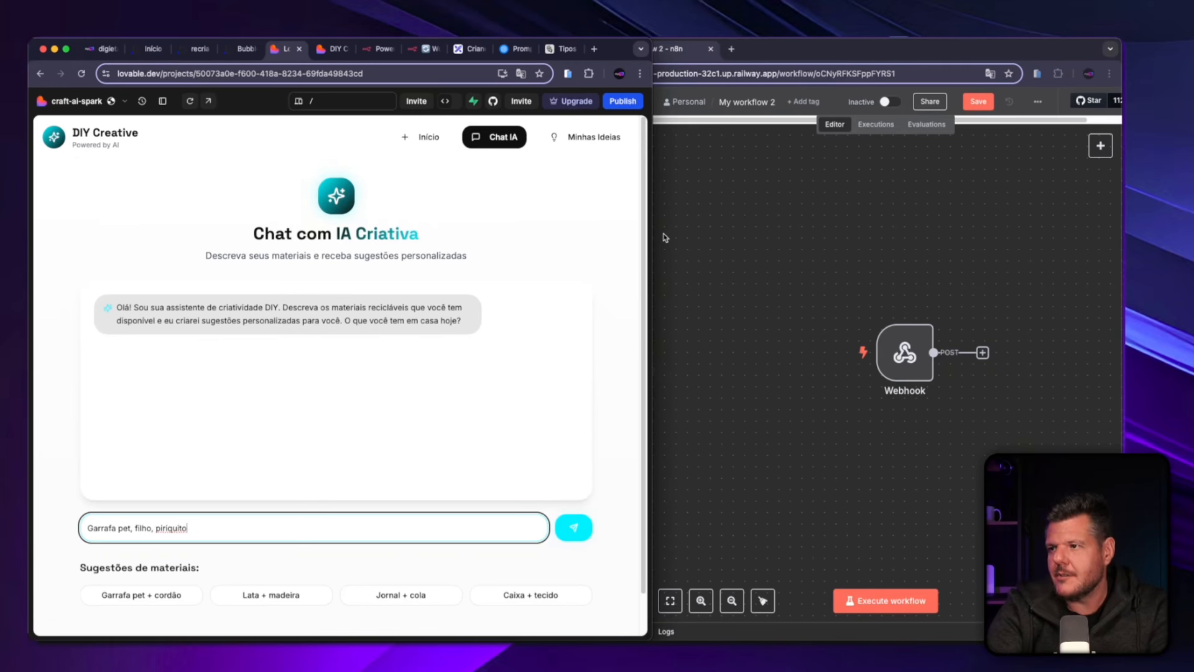
left_click(574, 527)
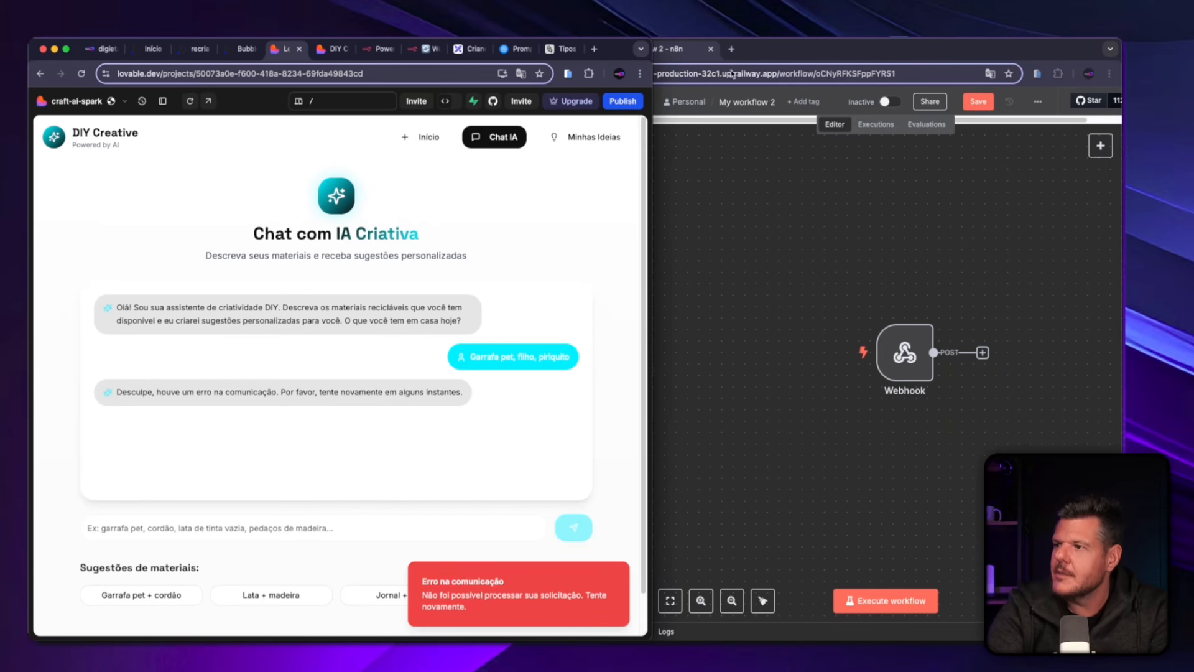
Execute the n8n workflow so its webhook listens for a test call, and resend "Garrafa pet, filho, piriquito" in the preview chat.
left_click(782, 44)
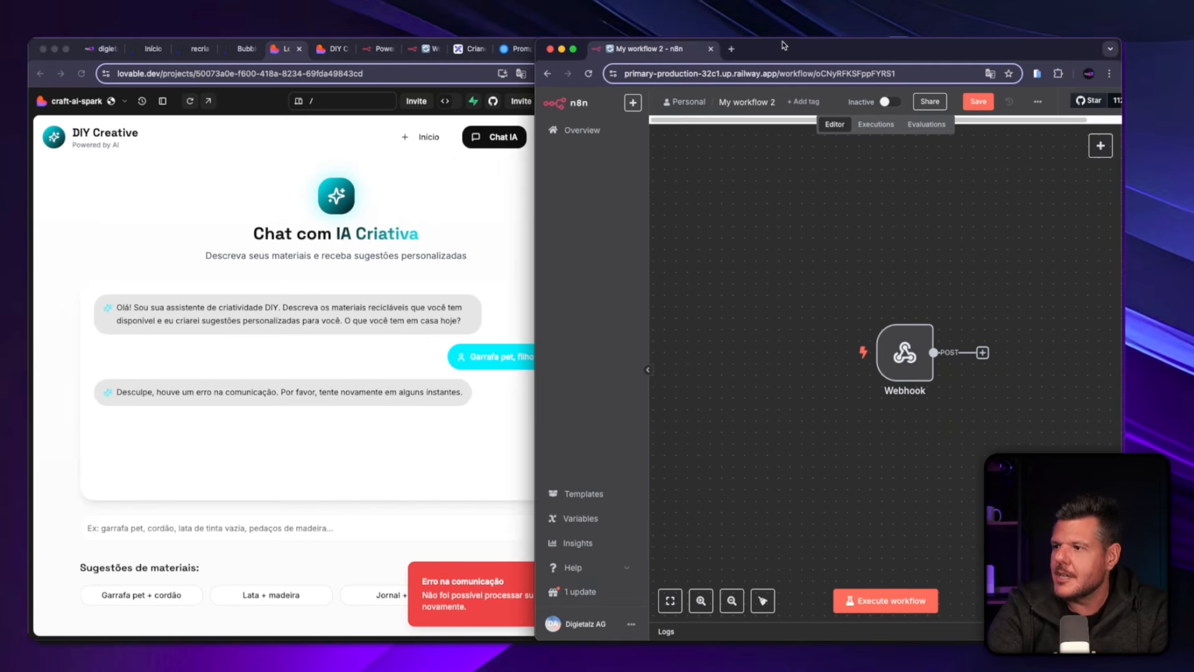
left_click(891, 608)
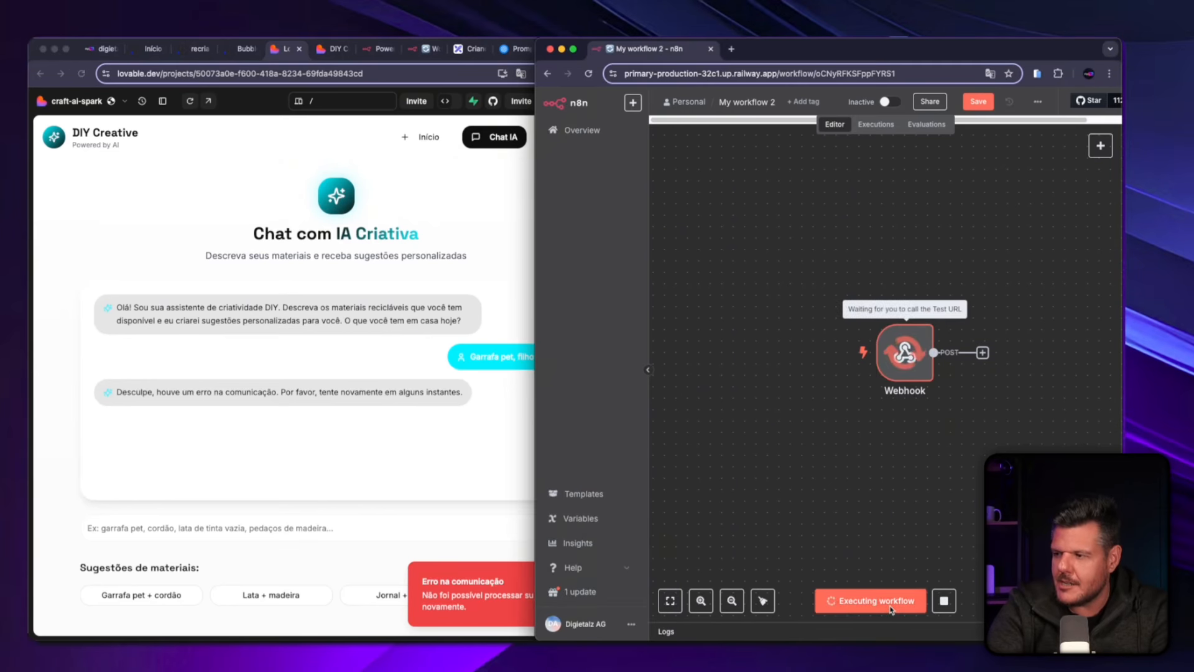
left_click(477, 452)
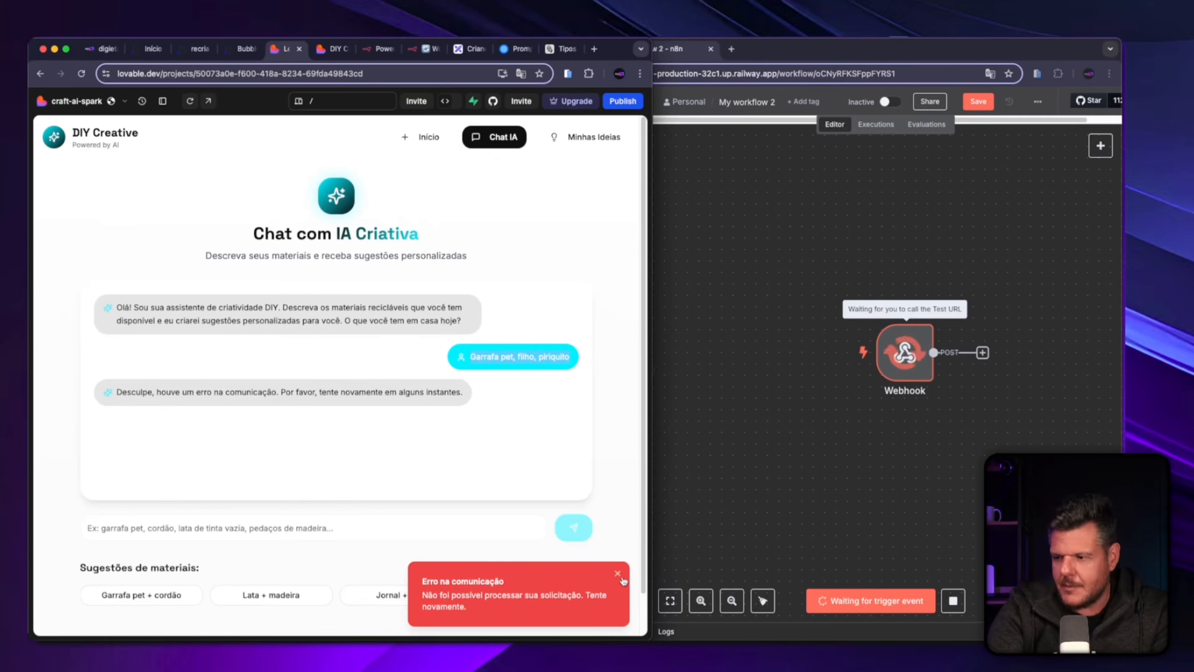
left_click(328, 522)
type("Garrafa pet, filho, piriquito")
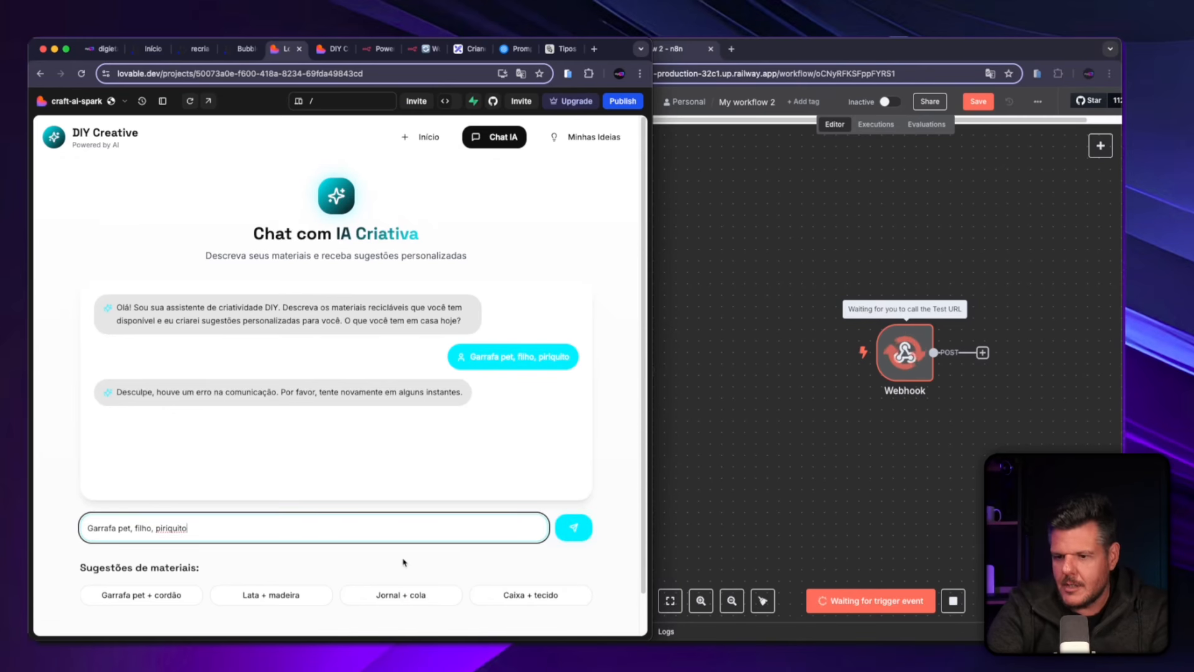
left_click(573, 527)
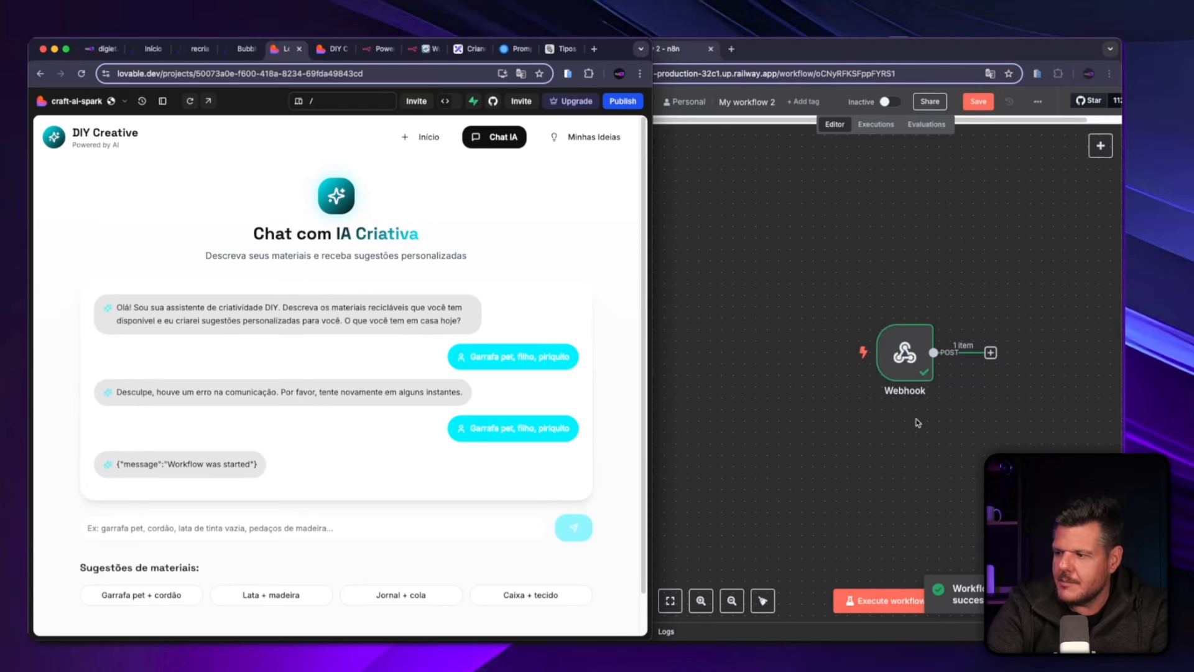
Inspect the Webhook node's output for the body data received from the chat and return to the canvas.
double_click(905, 353)
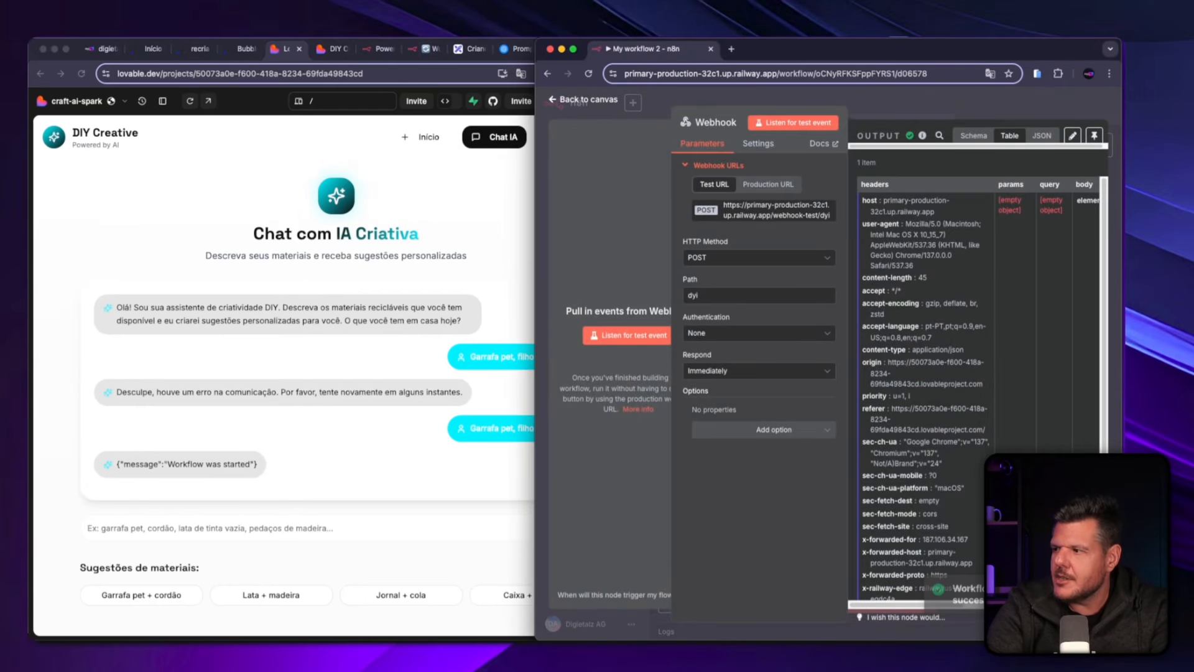
left_click_drag(948, 611, 1034, 610)
left_click_drag(936, 200, 1015, 201)
left_click(971, 286)
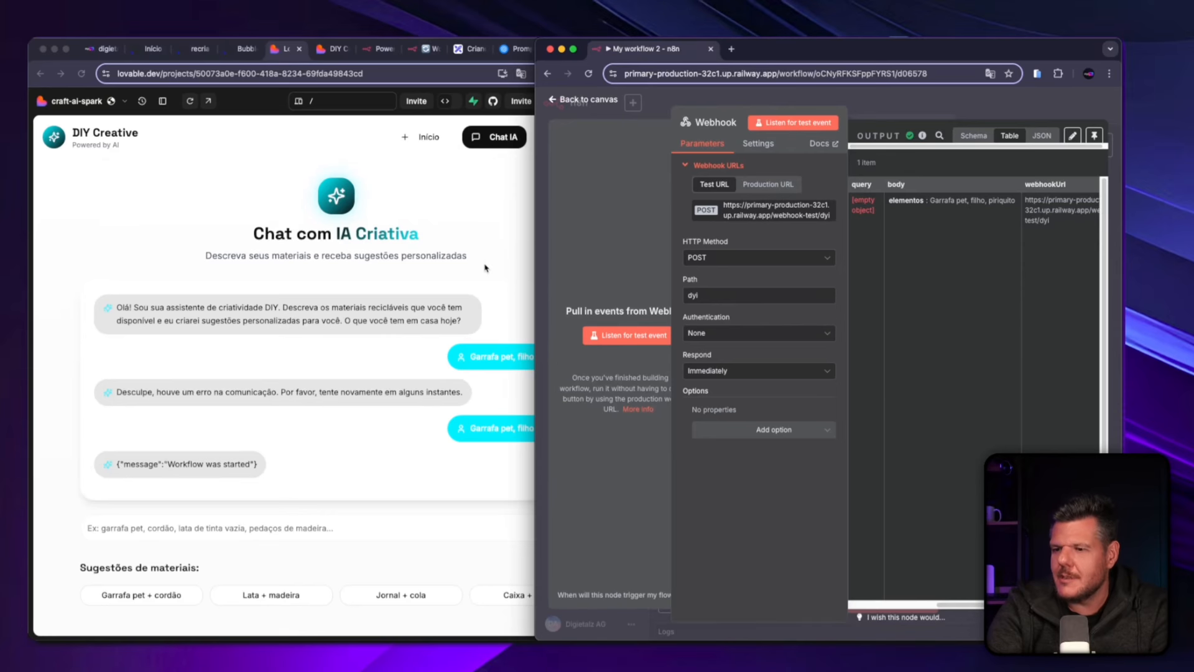
left_click(567, 101)
Add an AI Agent node to the workflow and connect the Webhook's output to it.
left_click_drag(901, 369, 841, 369)
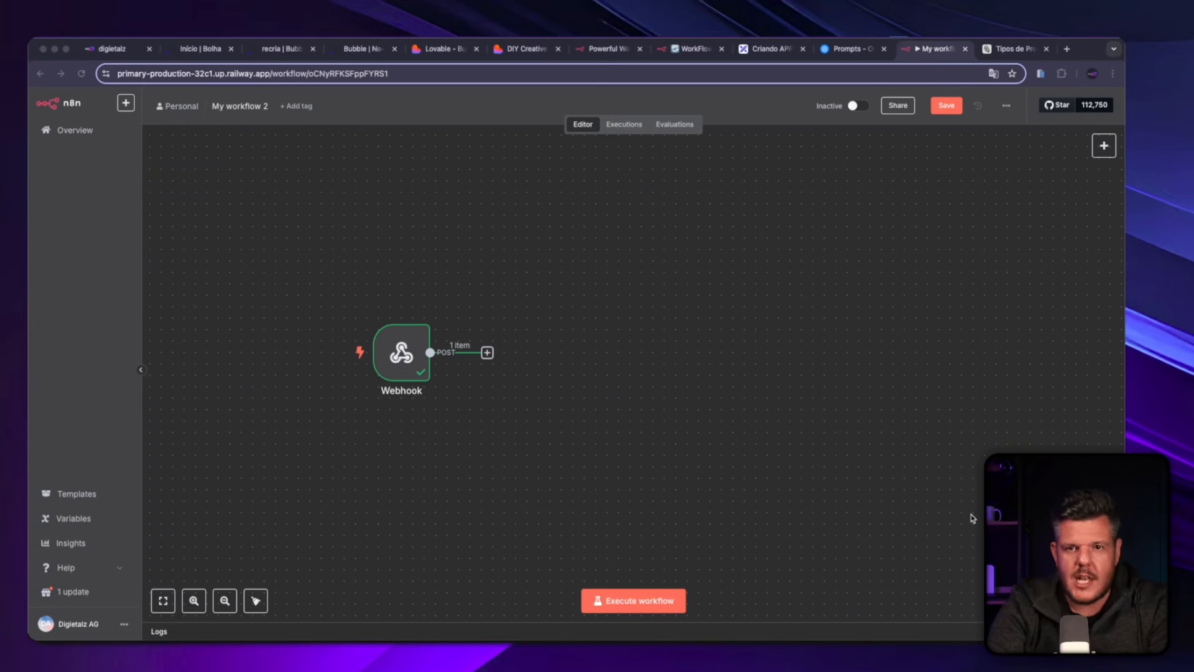
left_click(452, 295)
mouse_move(496, 347)
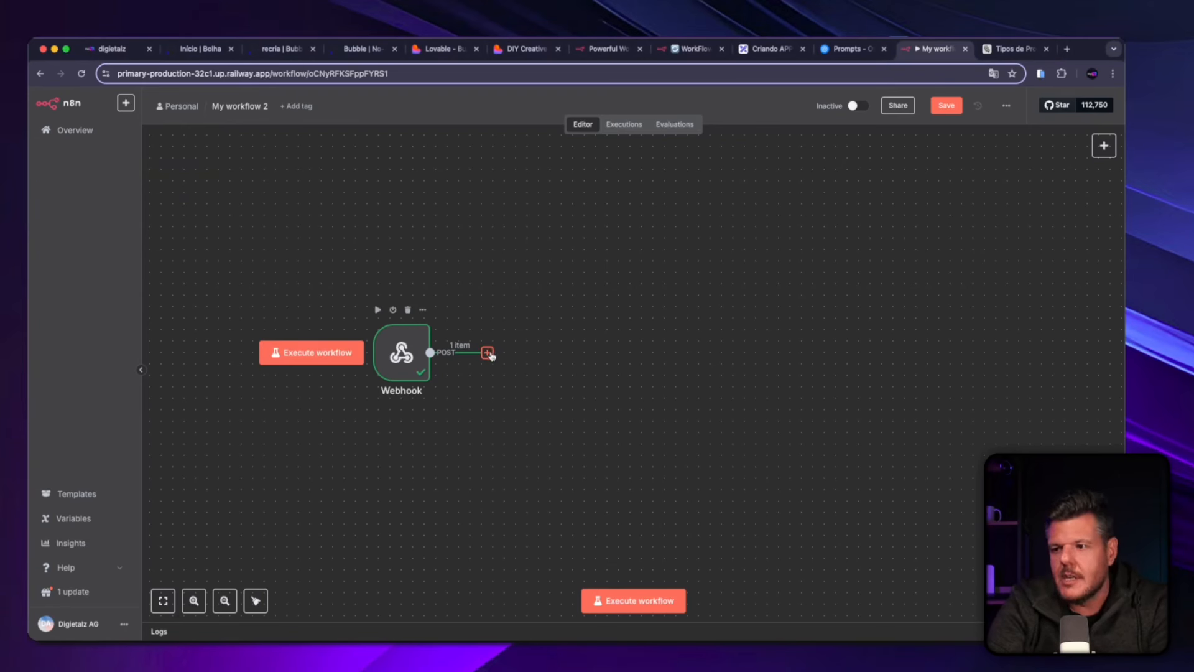
left_click(1104, 146)
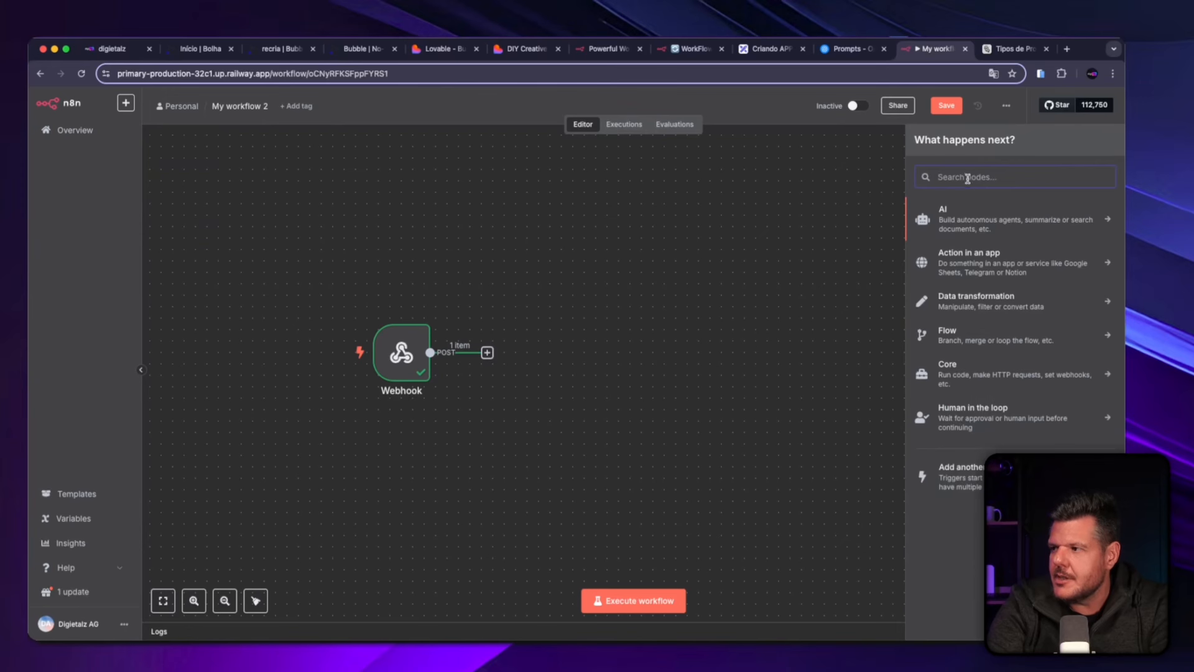
type("ai age")
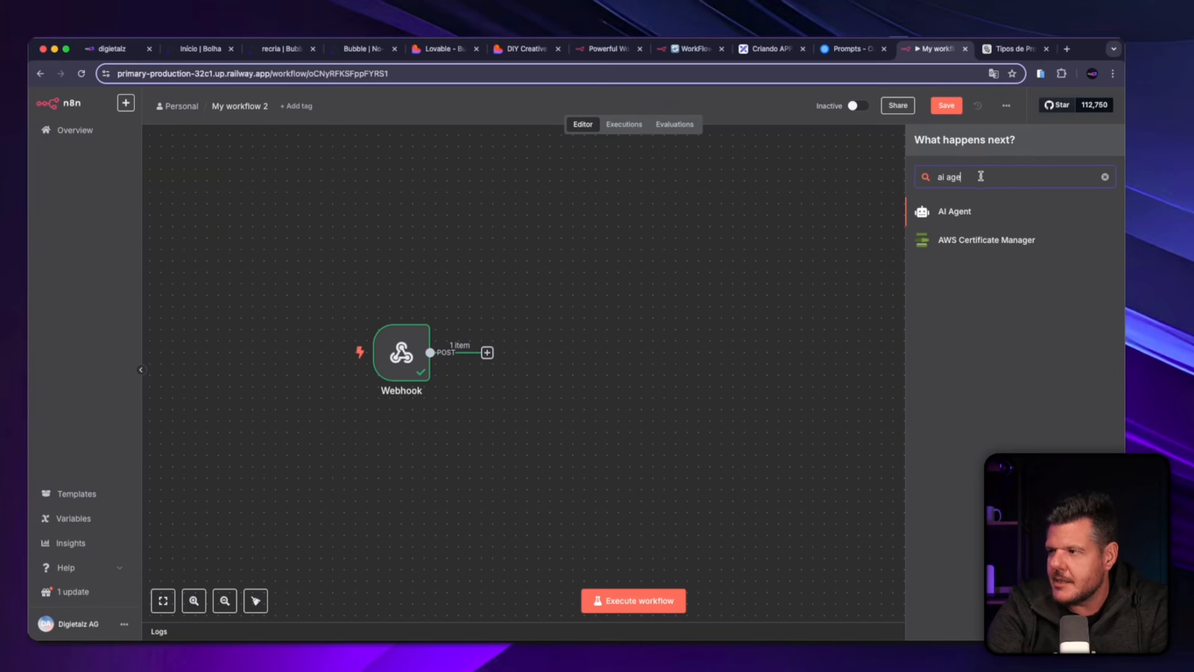
left_click_drag(980, 177, 936, 179)
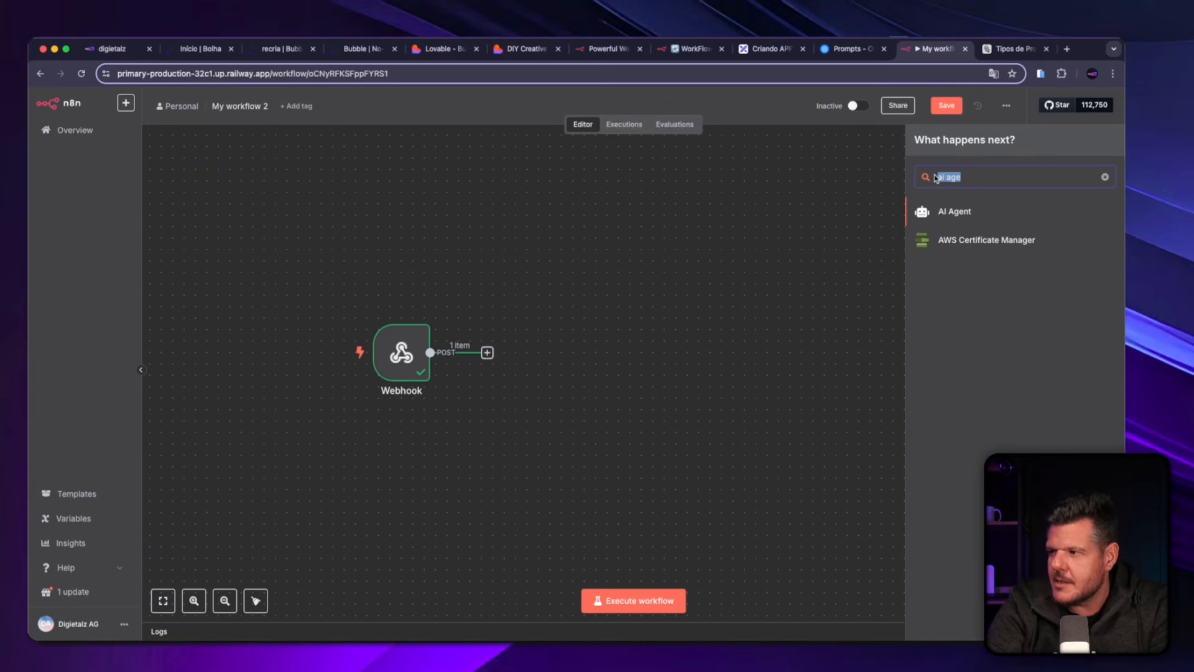
left_click(925, 212)
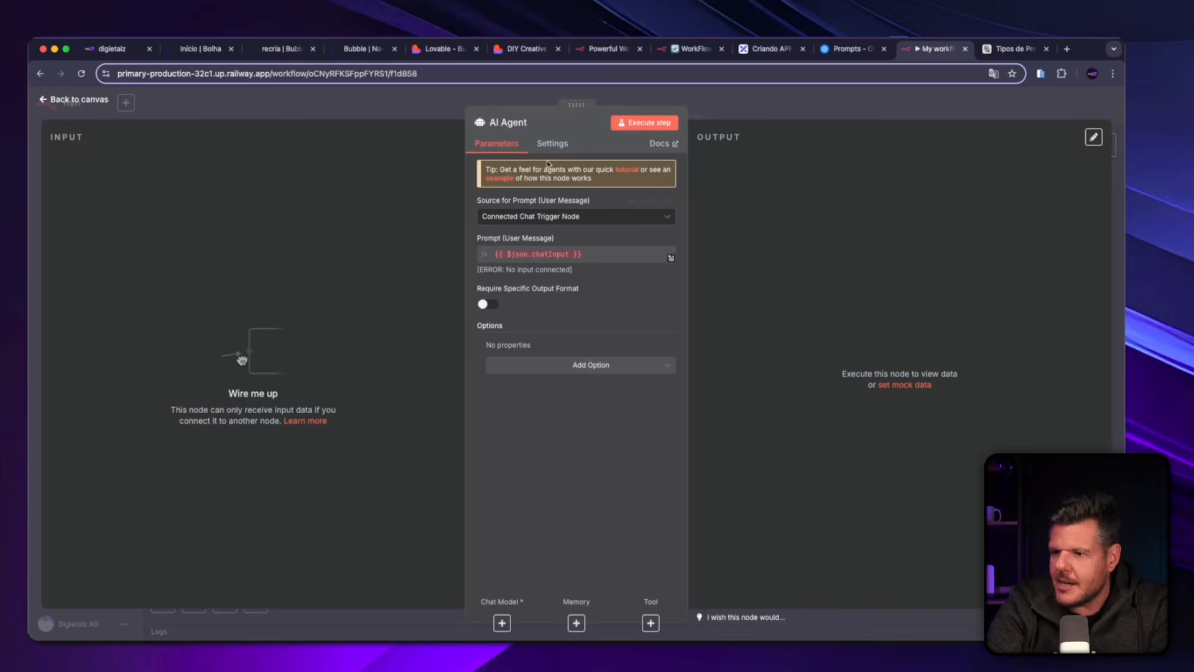
left_click(76, 101)
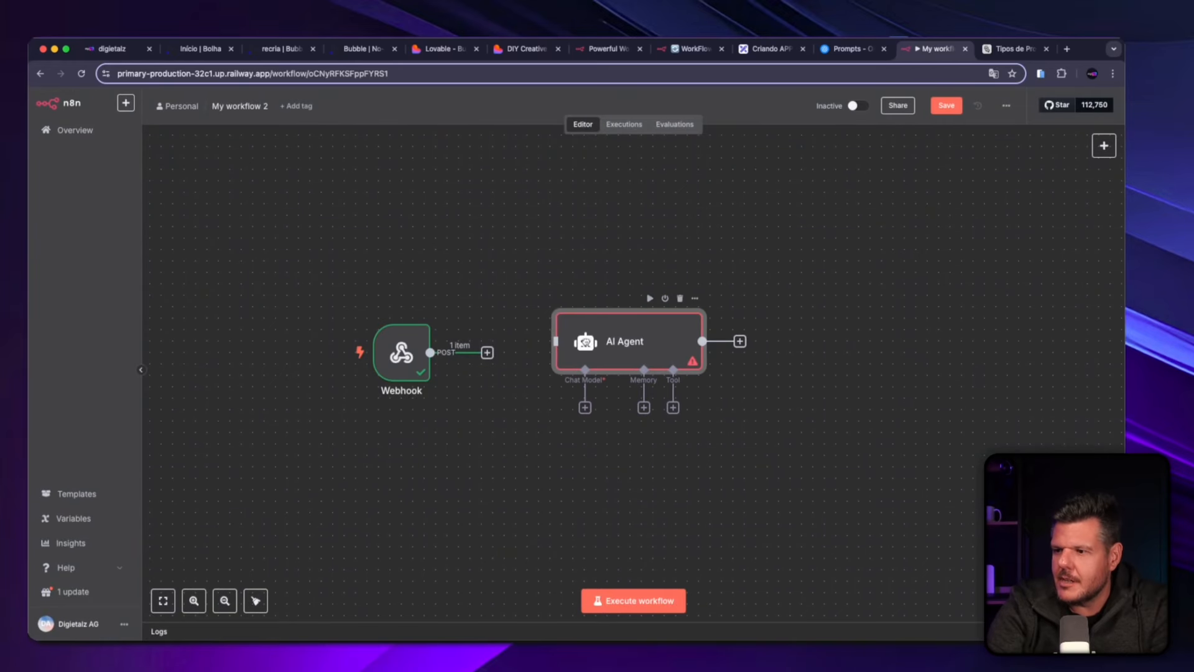
left_click_drag(629, 341, 618, 353)
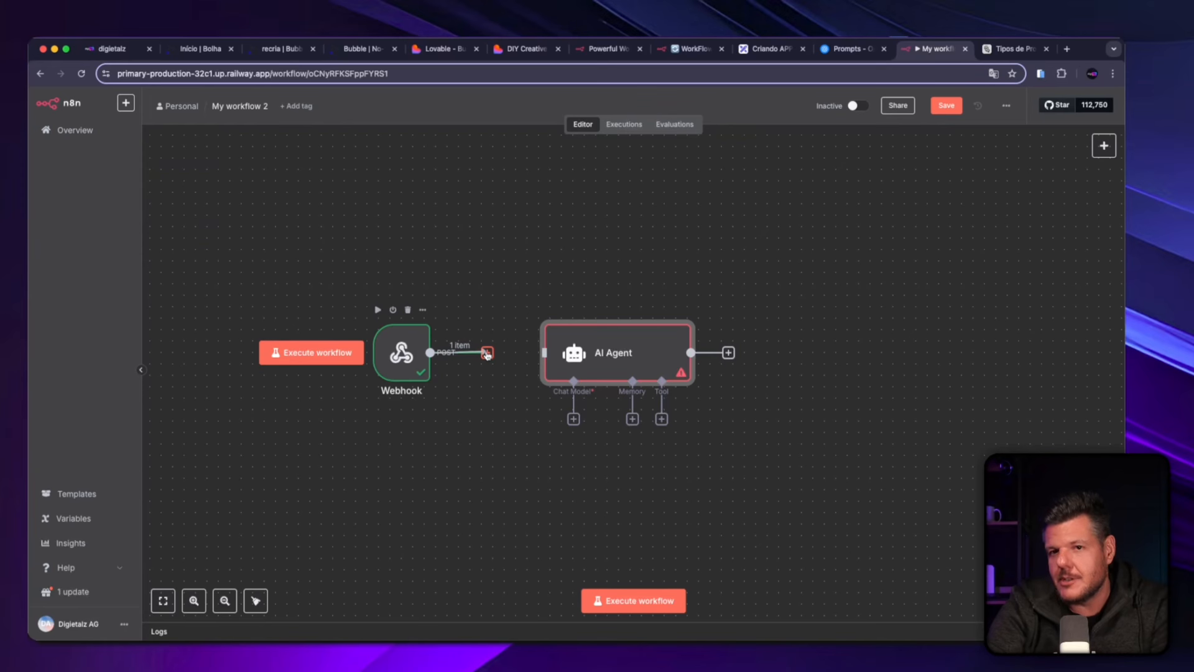
left_click_drag(487, 353, 594, 348)
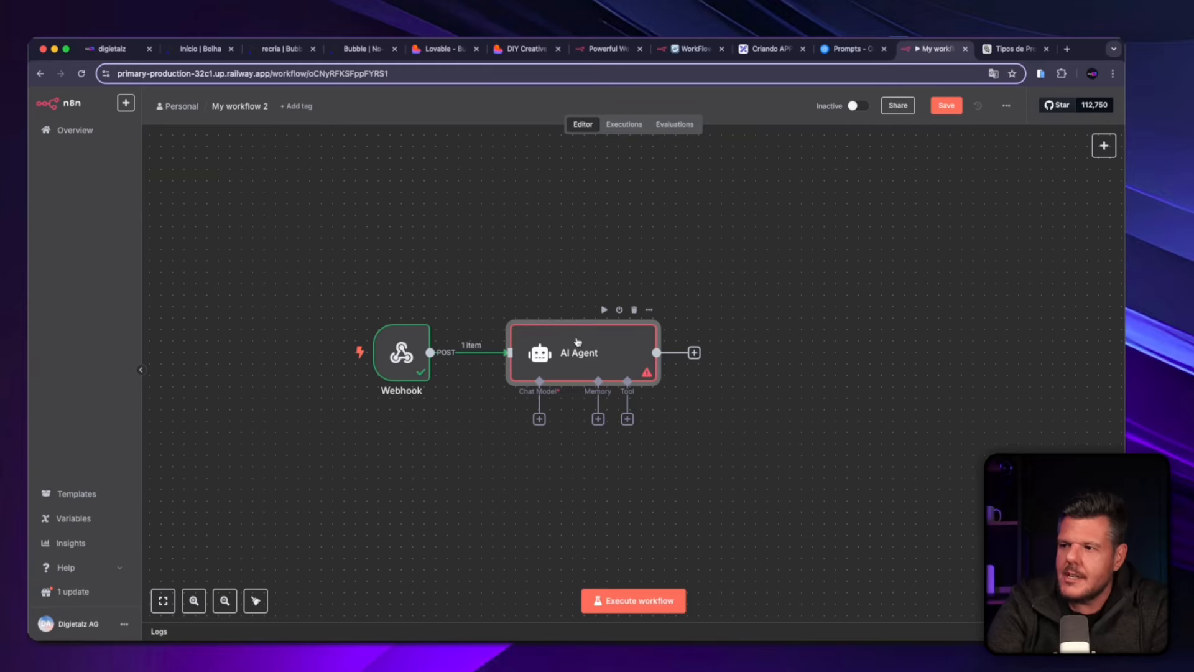
Set the AI Agent's source for the user message prompt to "Define below" and return to the canvas.
double_click(577, 341)
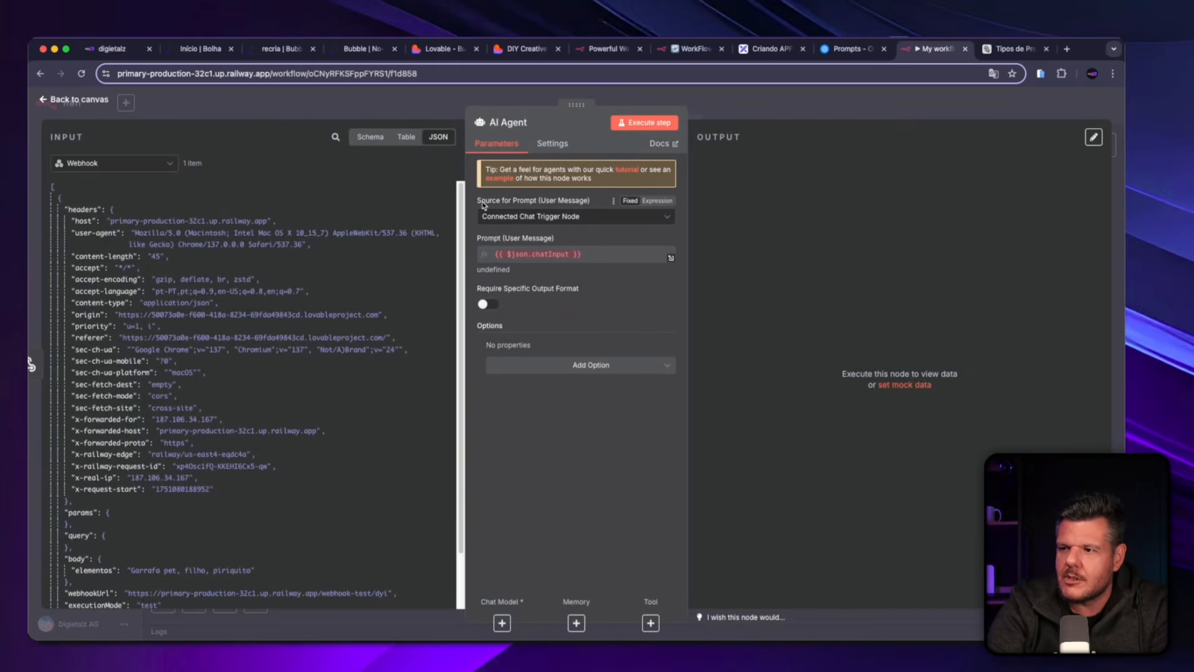
left_click(521, 218)
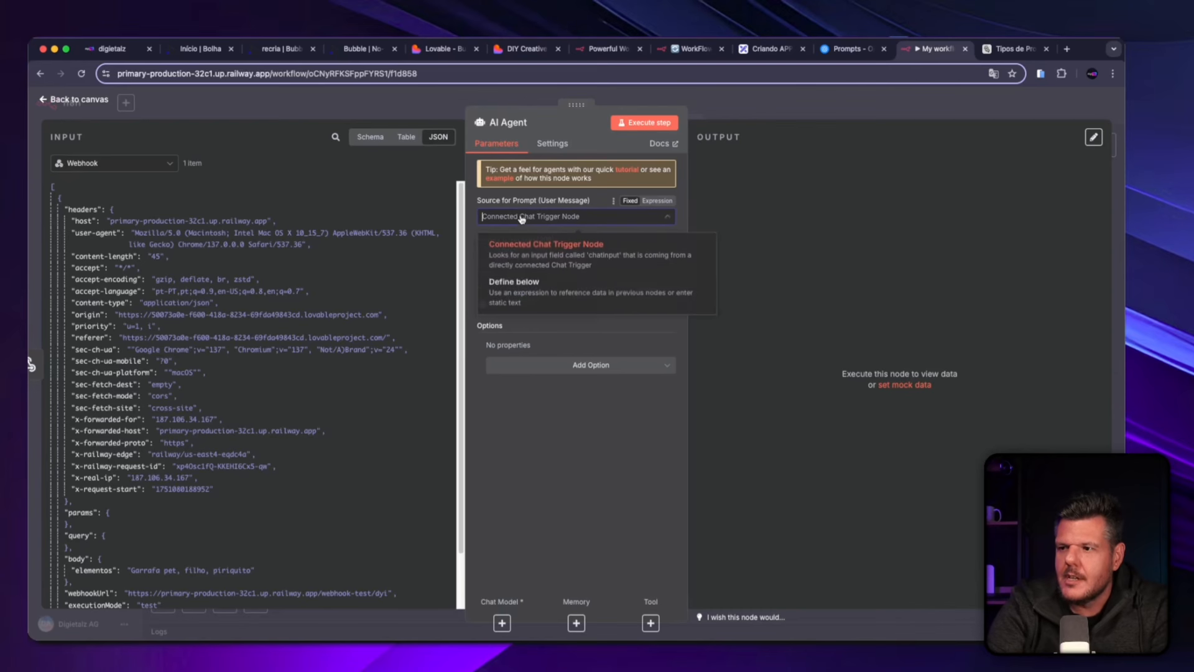
left_click(523, 283)
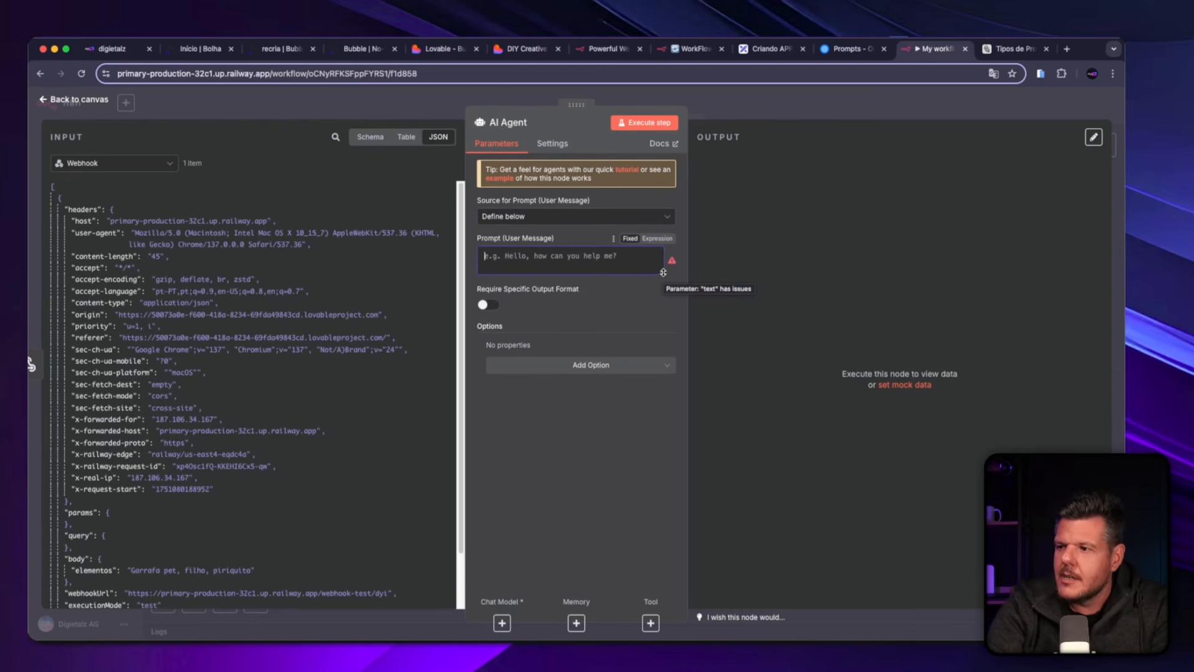
left_click_drag(663, 273, 653, 408)
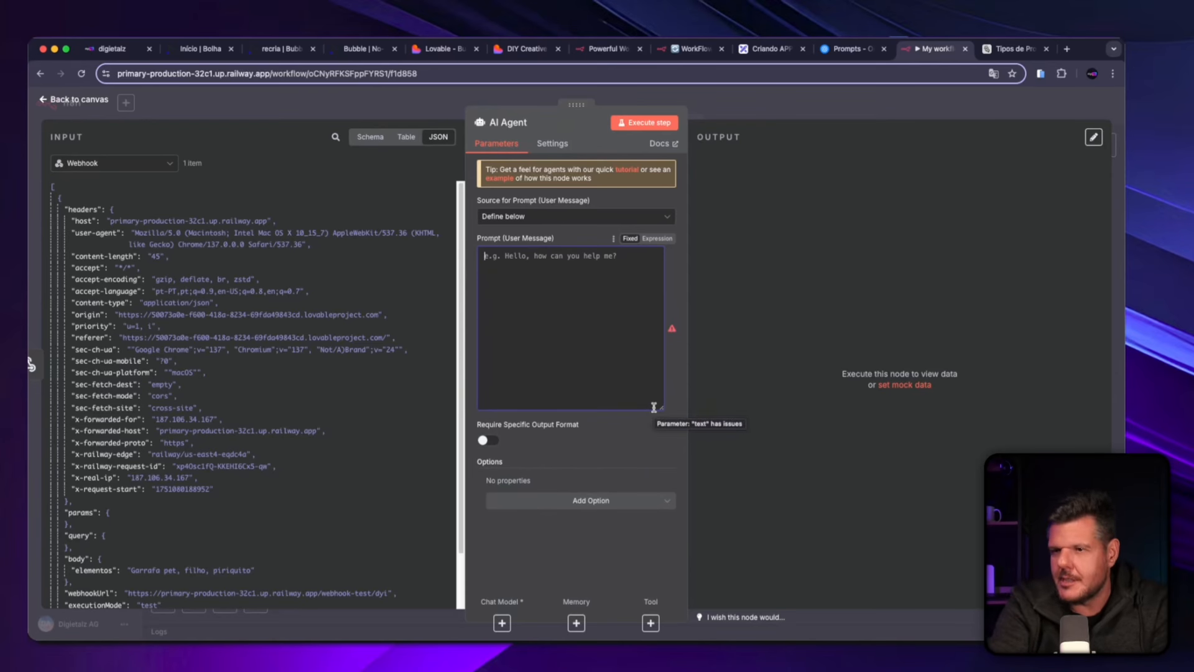
left_click(88, 105)
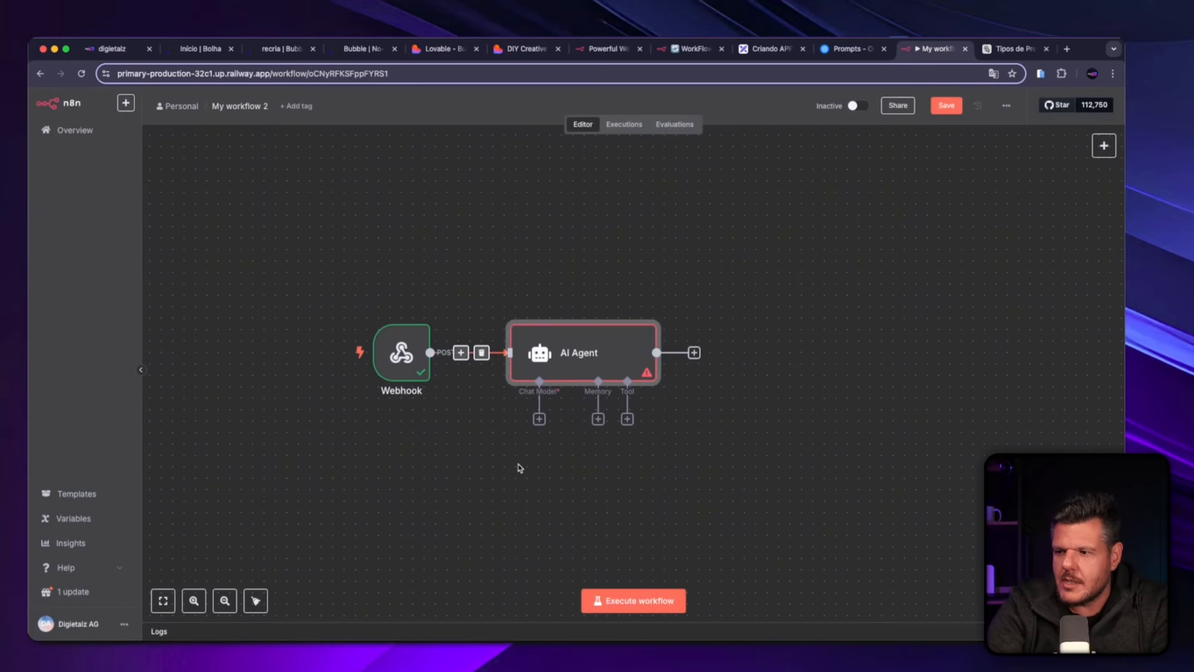
Add an OpenAI Chat Model as the AI Agent's chat model.
left_click_drag(515, 452, 502, 394)
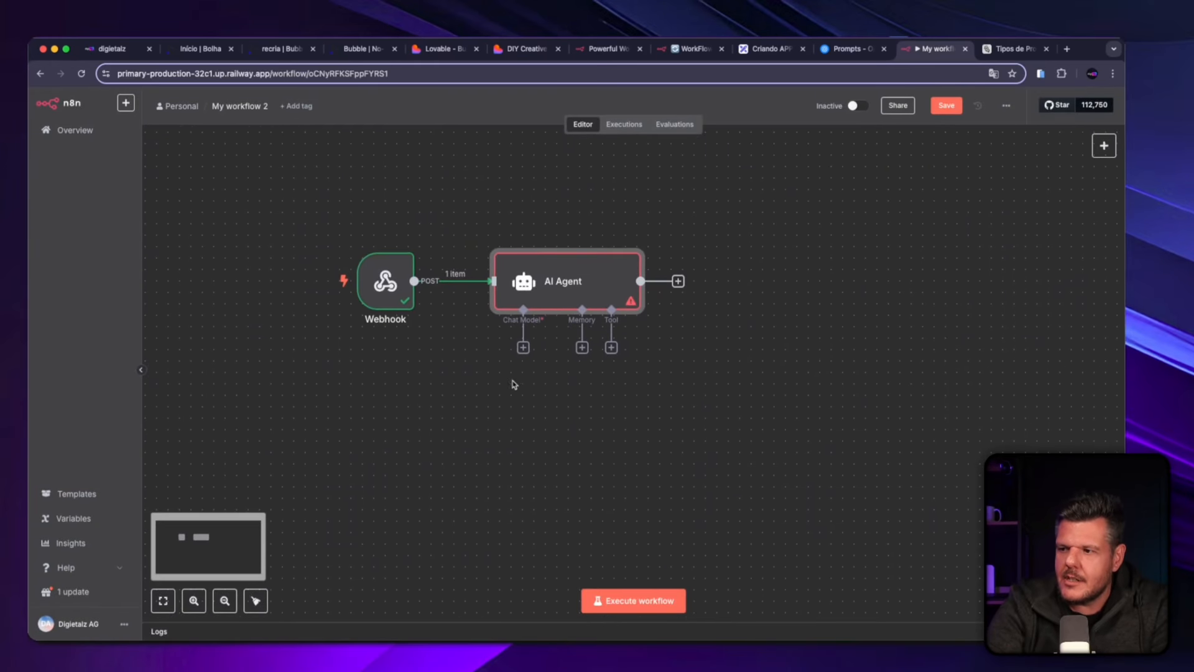
left_click(523, 347)
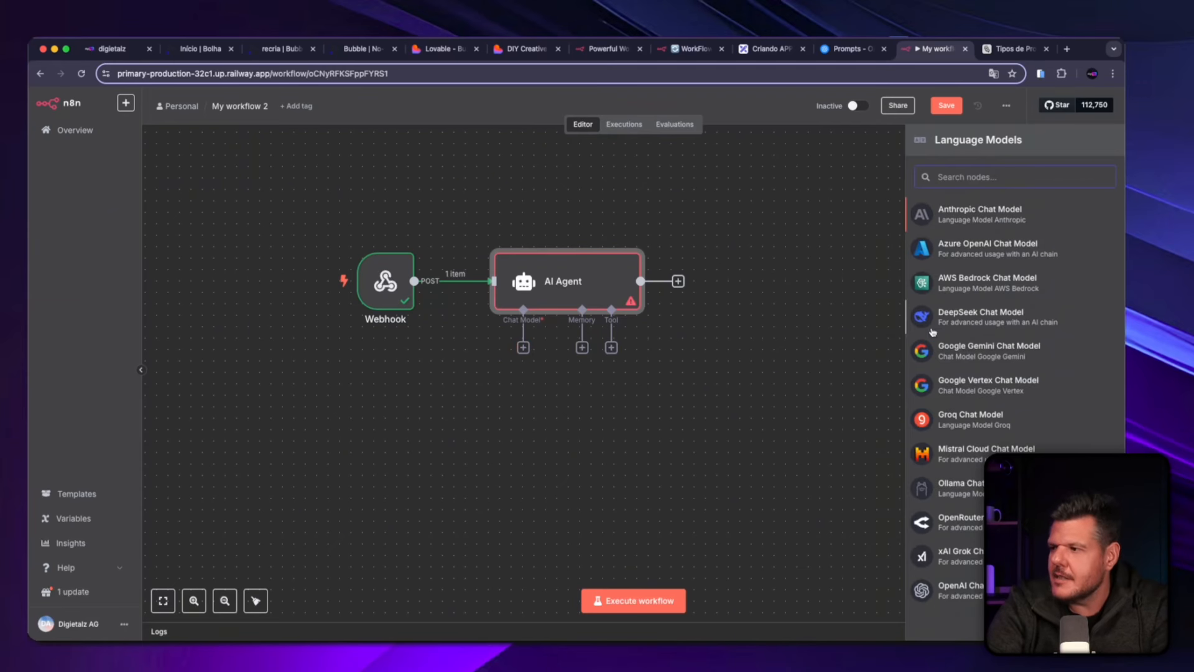
type("Open")
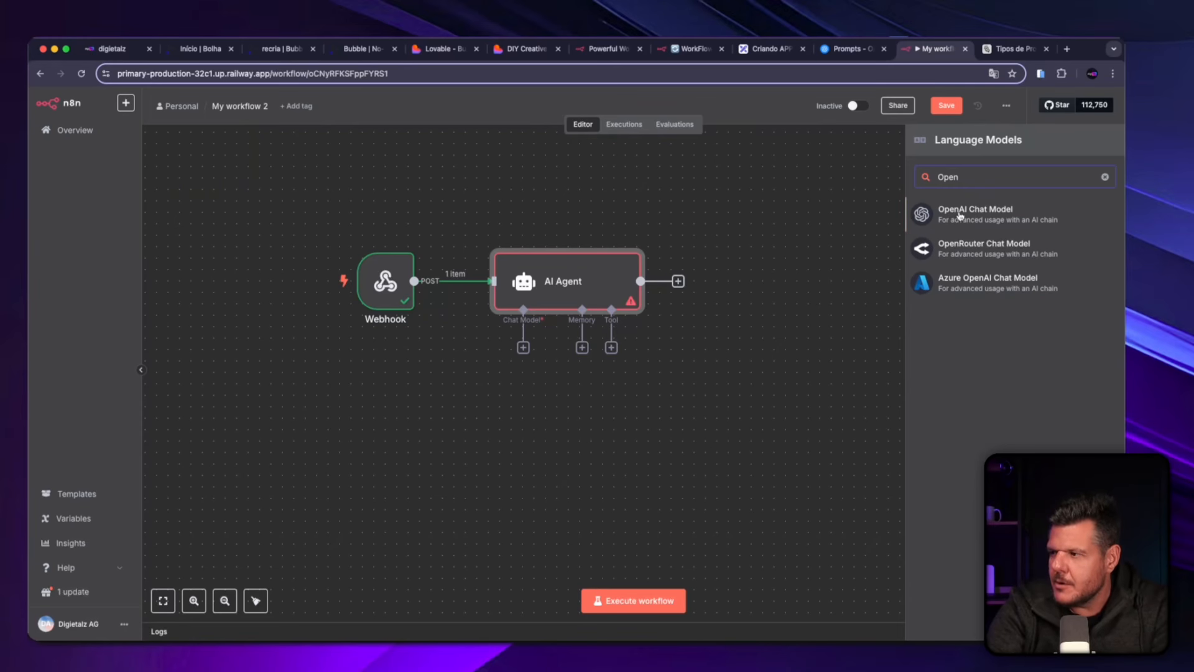
left_click(995, 213)
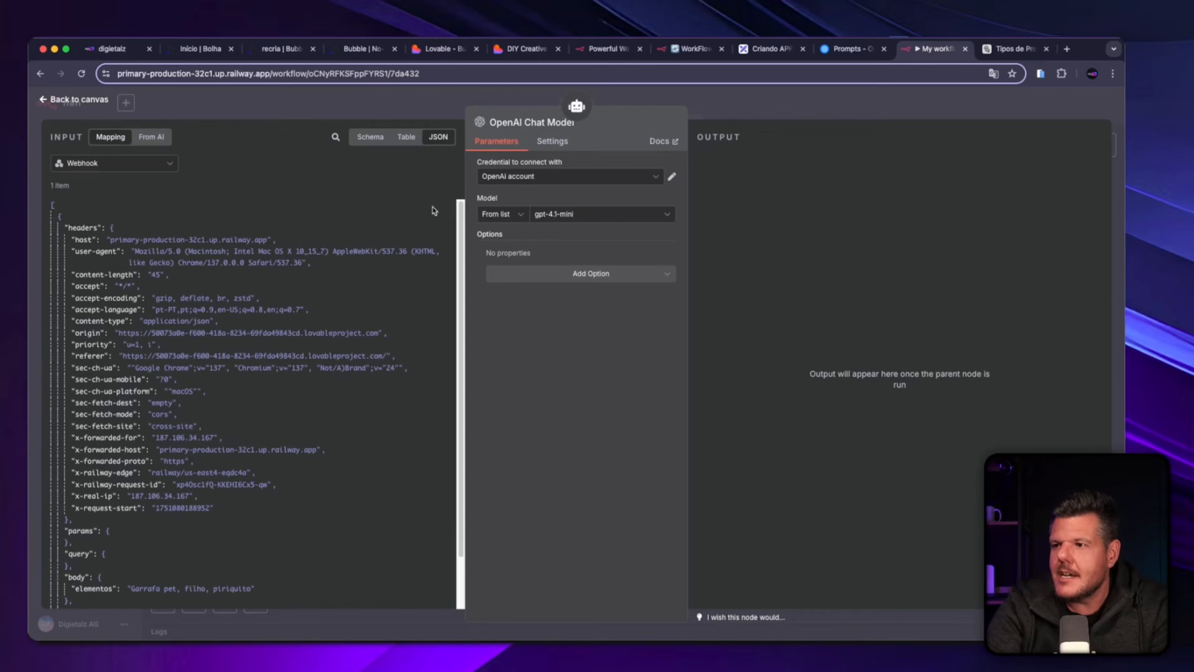
Look through the credentials and models available for the OpenAI Chat Model.
left_click(548, 179)
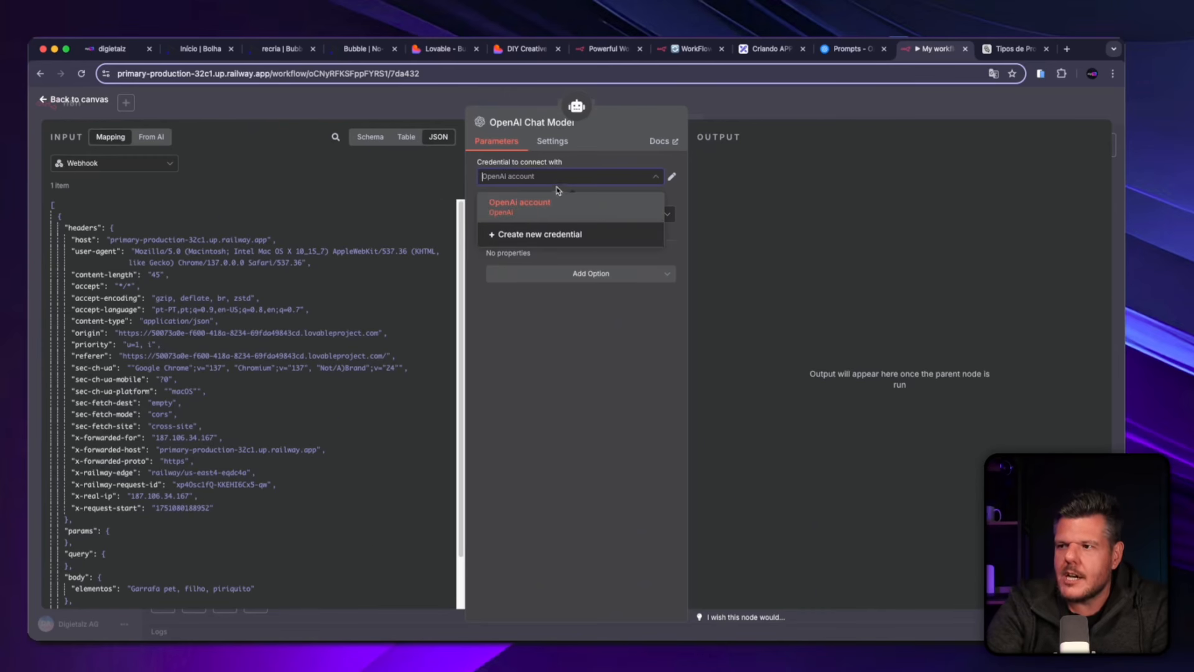
left_click(573, 160)
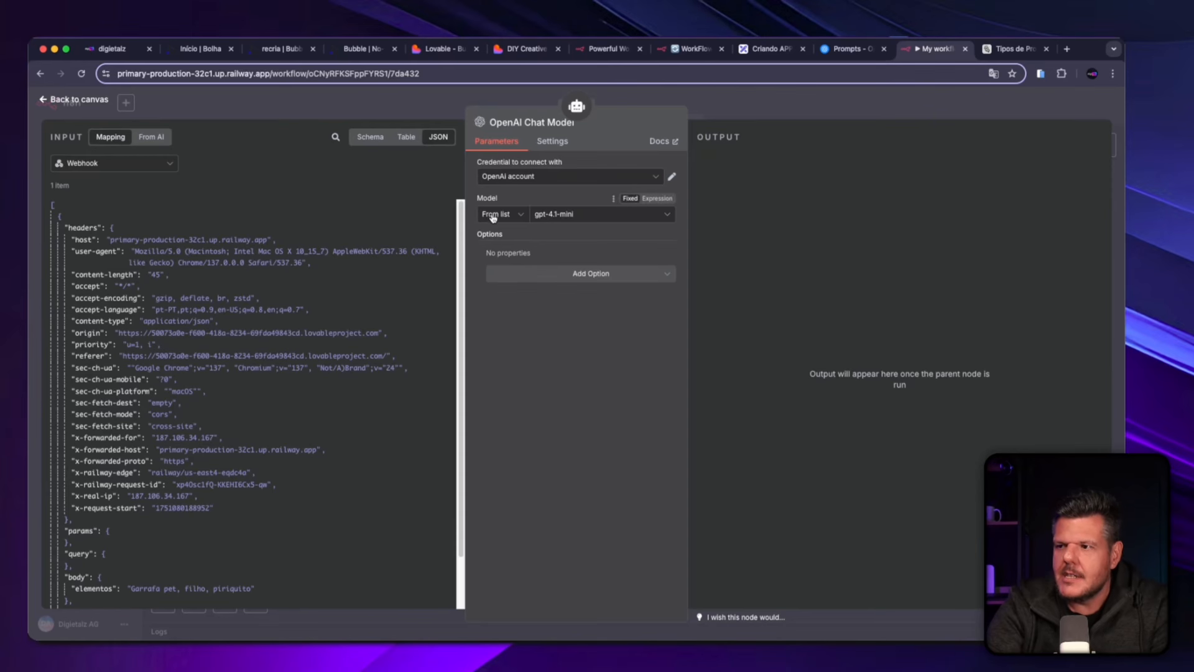
left_click(542, 216)
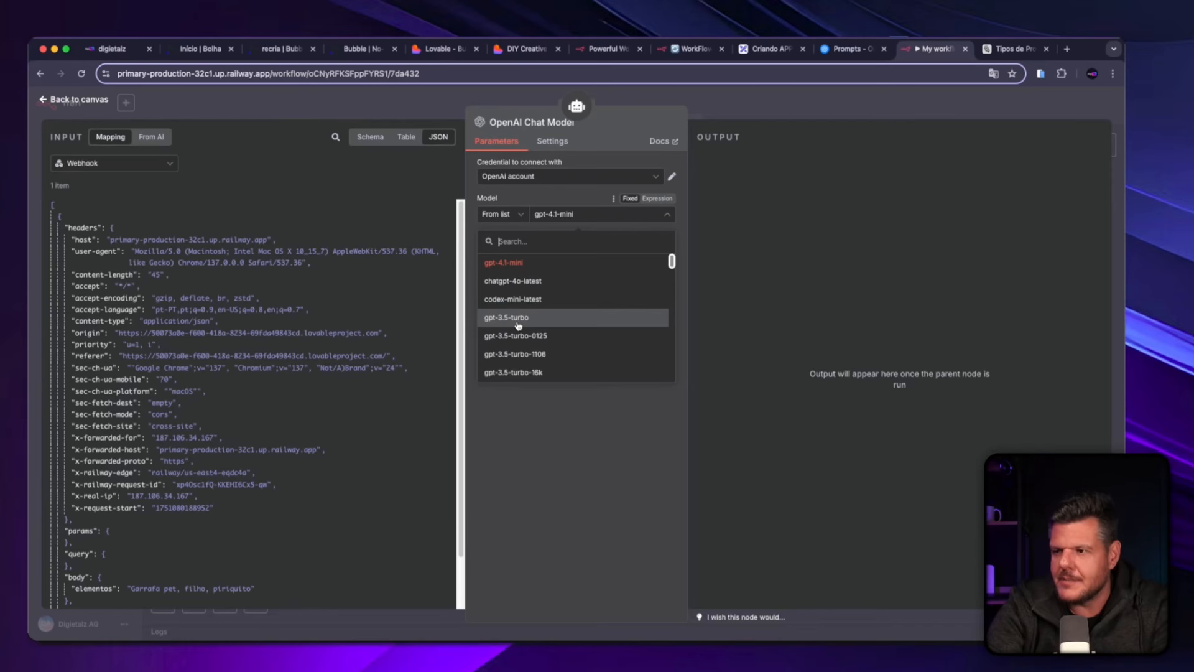
left_click(539, 453)
Review the OpenAI account credential's API key, organization ID and base URL fields, retest its connection and close it.
left_click(673, 177)
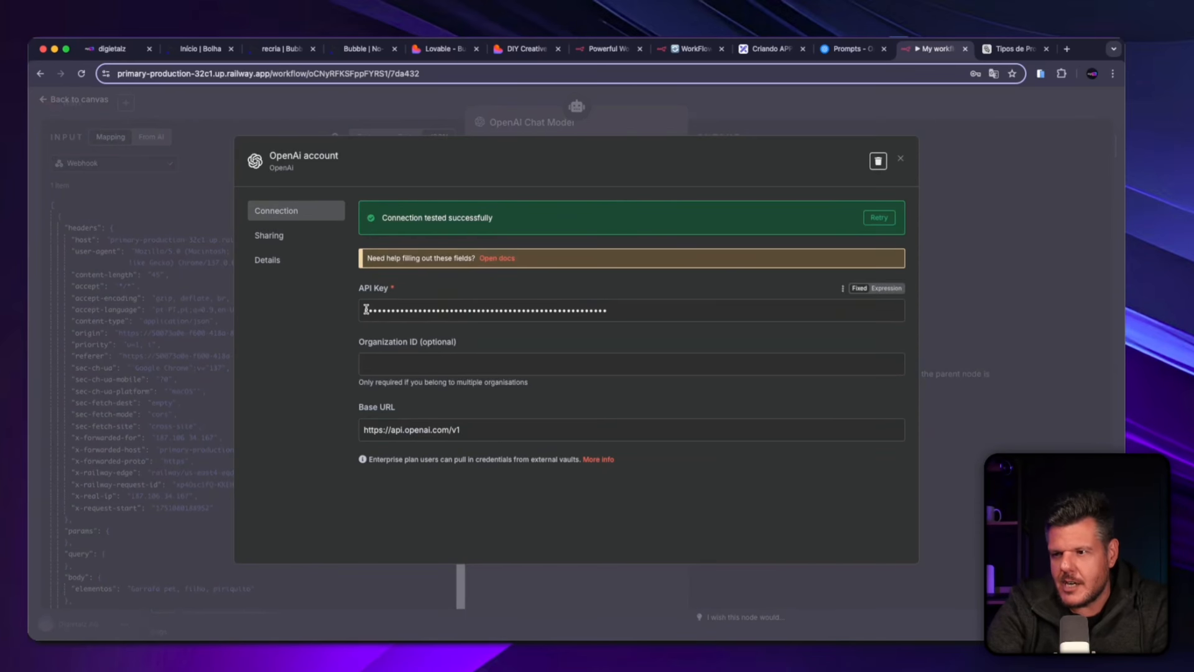
left_click_drag(366, 309, 629, 317)
left_click(466, 362)
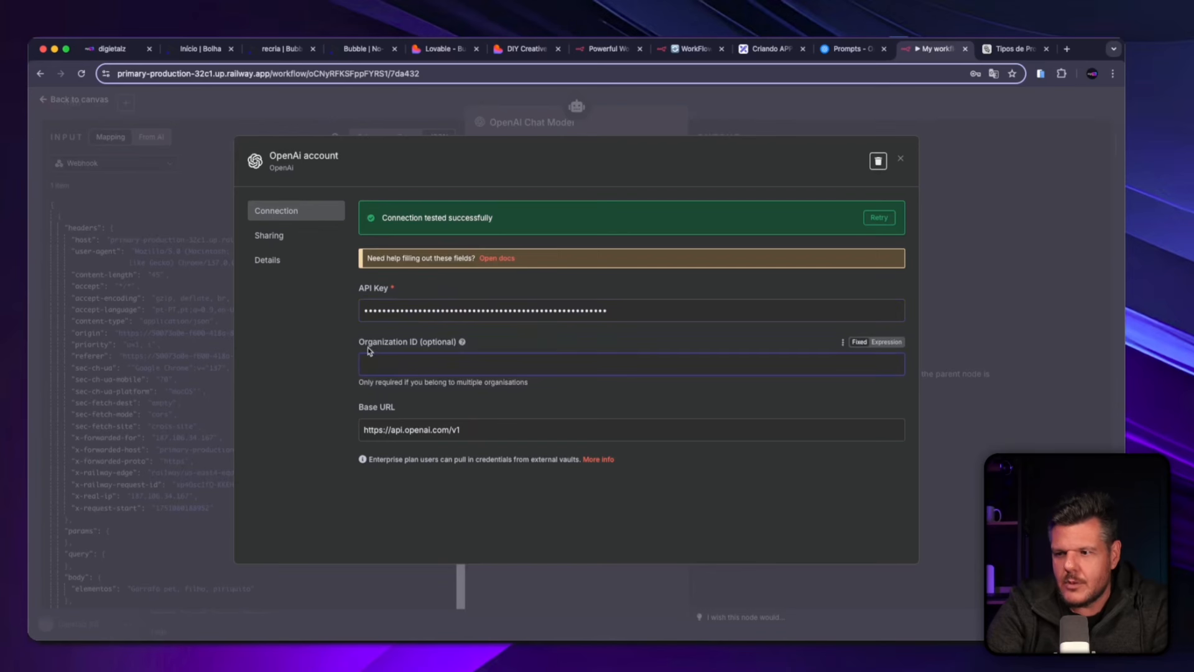
left_click(540, 346)
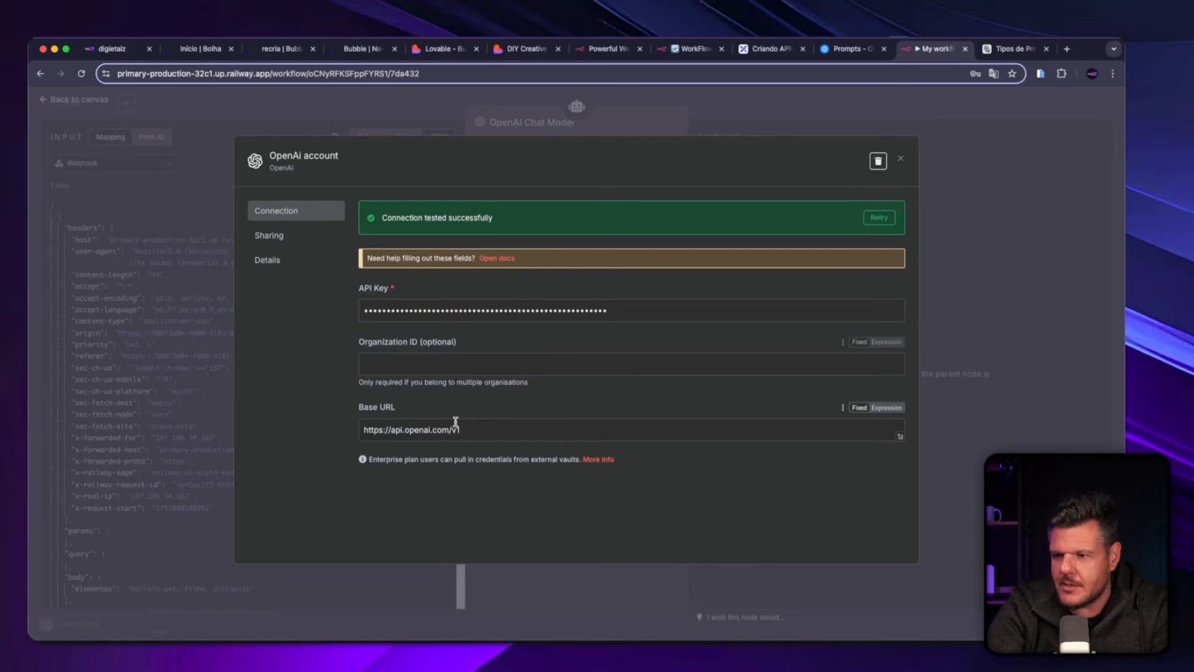
left_click_drag(368, 429, 507, 429)
left_click(517, 404)
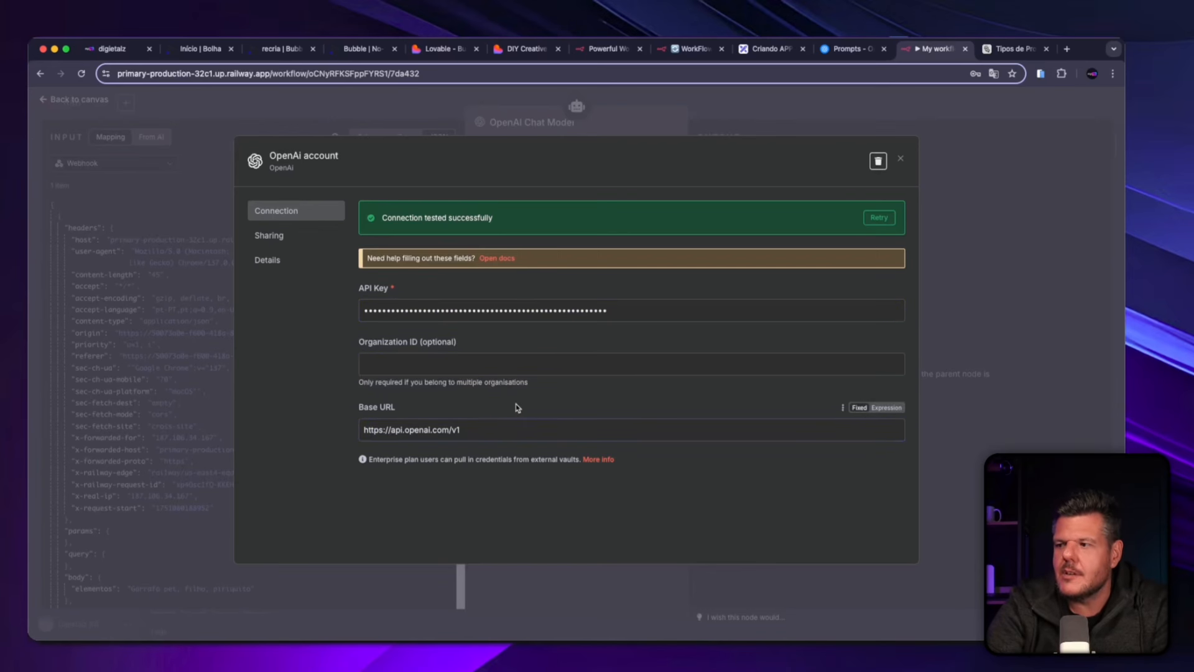
left_click(879, 218)
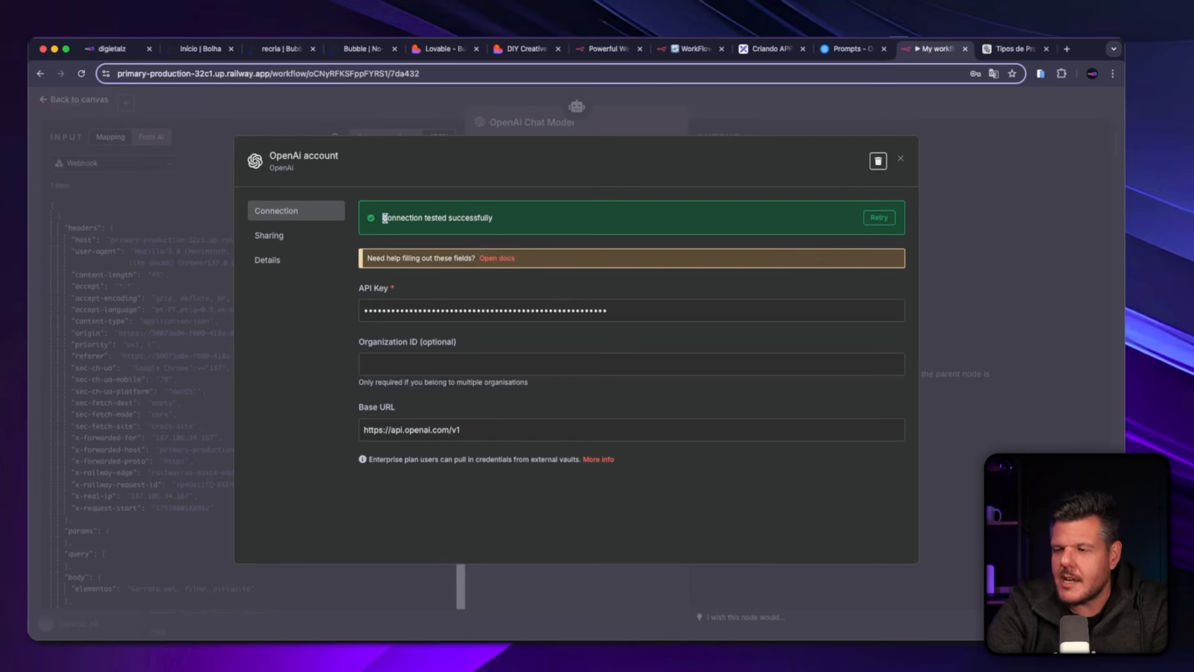
left_click_drag(393, 220, 510, 223)
left_click(515, 219)
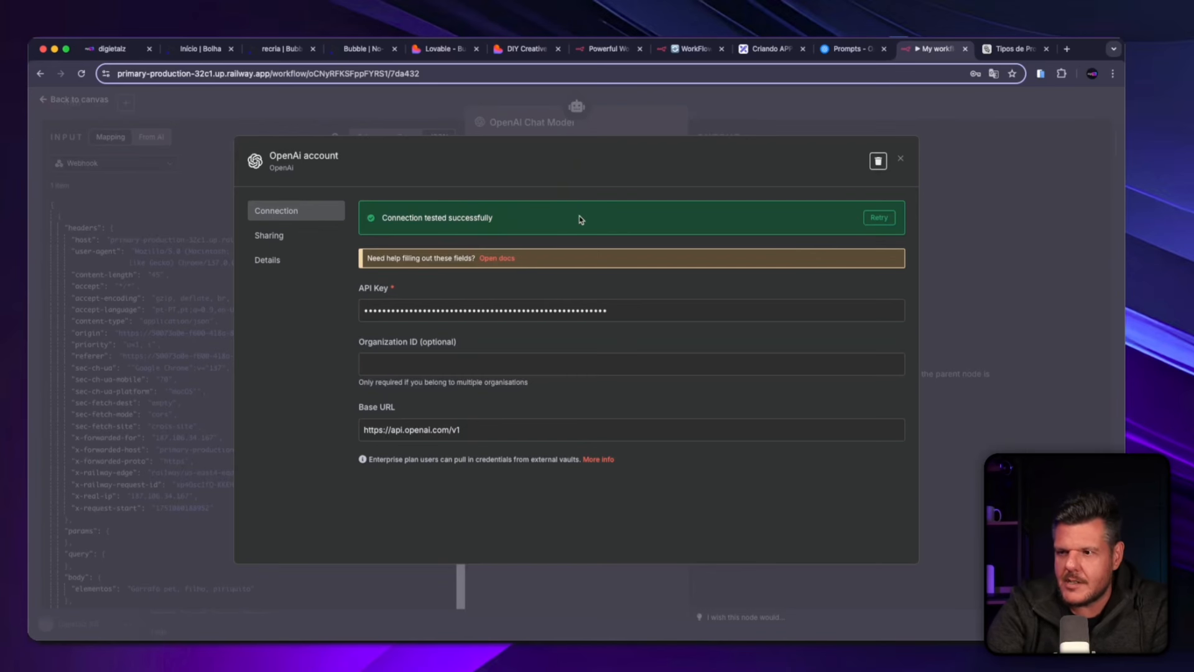
left_click(903, 159)
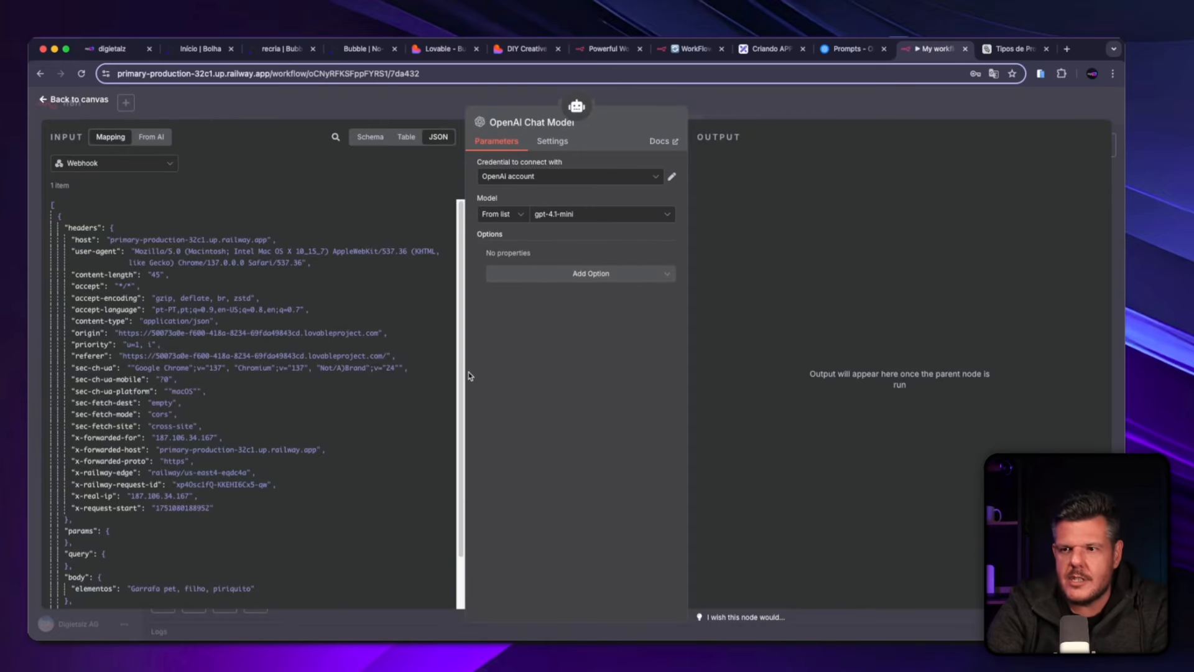
Return to the canvas and move the OpenAI Chat Model node further left below the AI Agent.
left_click(48, 104)
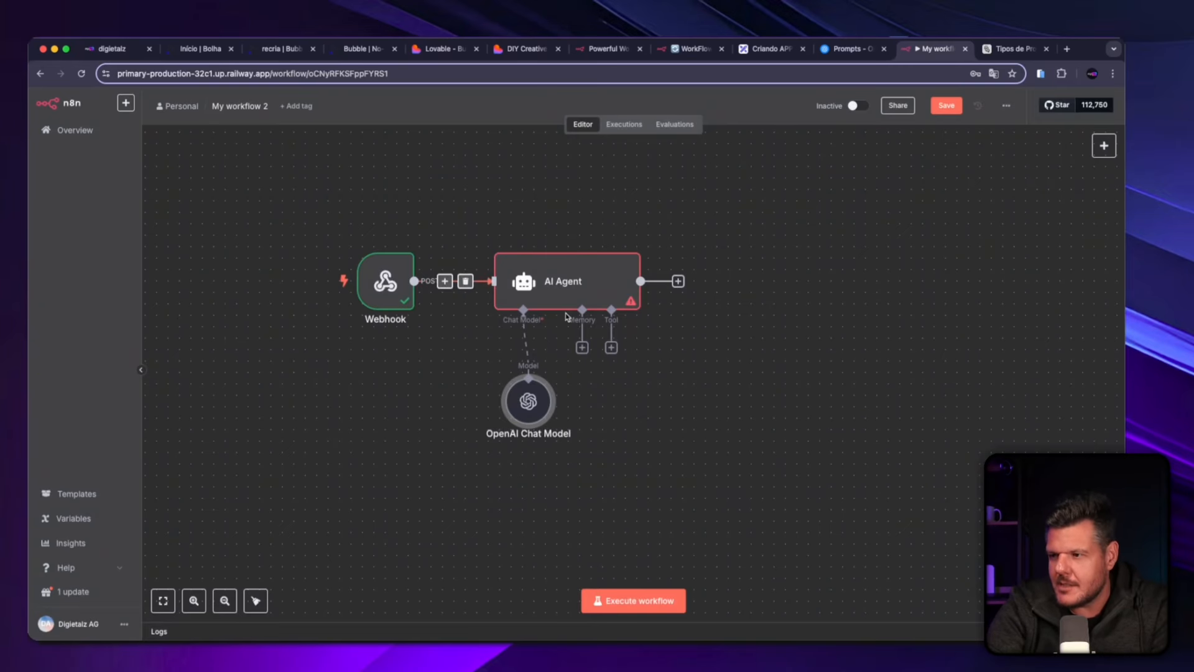
left_click_drag(528, 401, 471, 413)
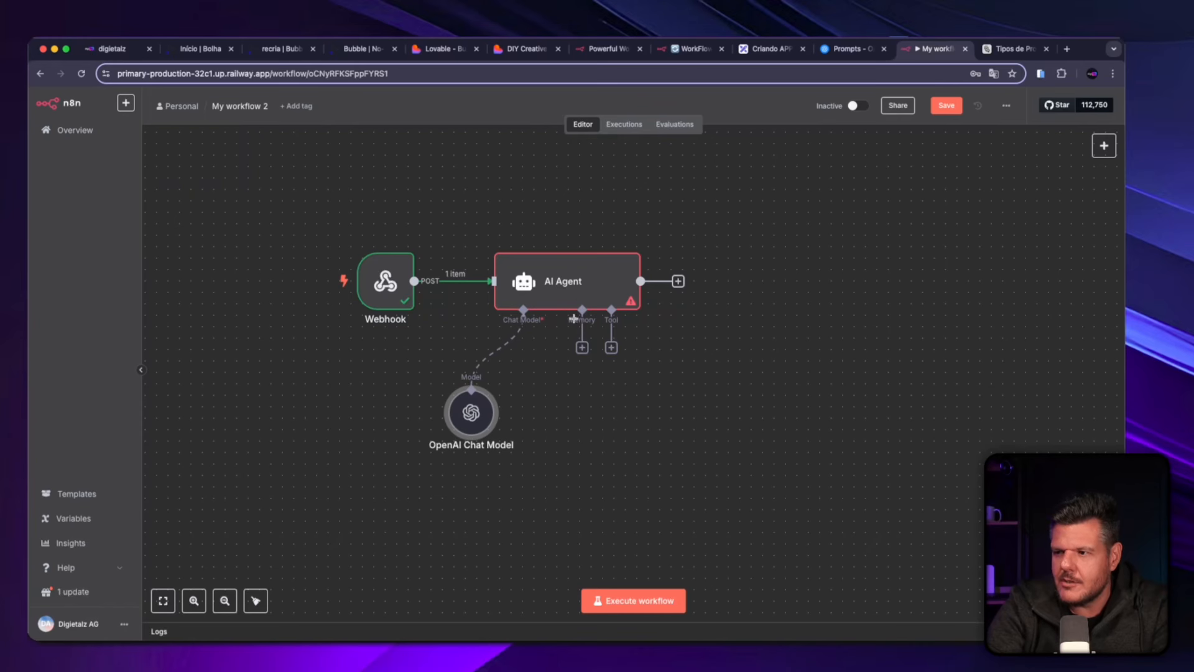
Paste the copied DIY prompt starting "Crie uma atividade de DIY (faça você mesmo) com os seguintes materiais" into the AI Agent's enlarged user message field.
mouse_move(565, 263)
double_click(567, 284)
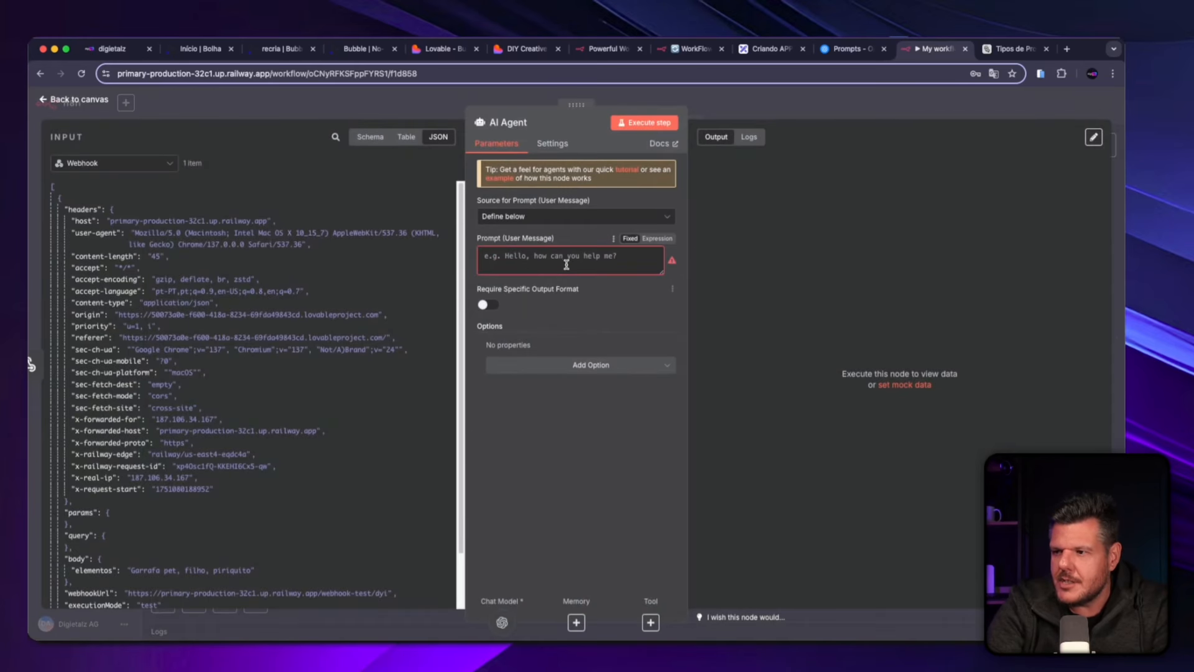
left_click(652, 270)
left_click_drag(663, 274, 663, 451)
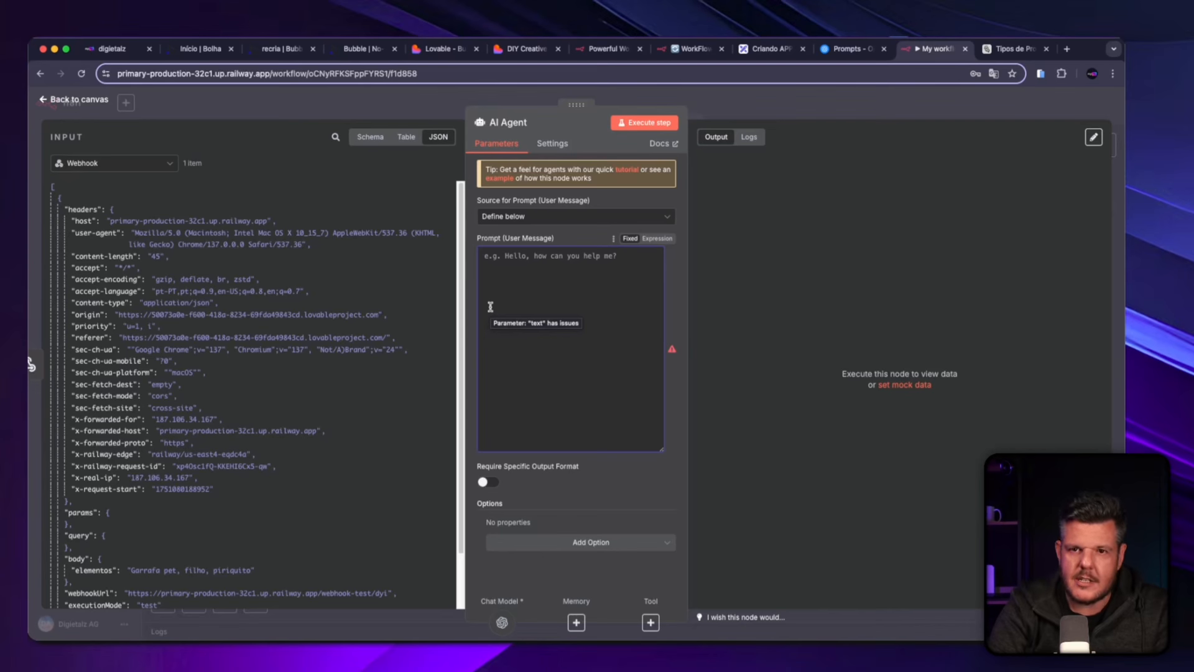
type("Crie uma atividade de DIY (faça você mesmo) com os seguintes materiais: [insira aqui os materiais, ex: papel, tesoura, copo, fio].  Estruture a resposta assim:  O que vamos criar (nome ou descrição do objeto final)  Como vamos criar (passo a passo detalhado da atividade)")
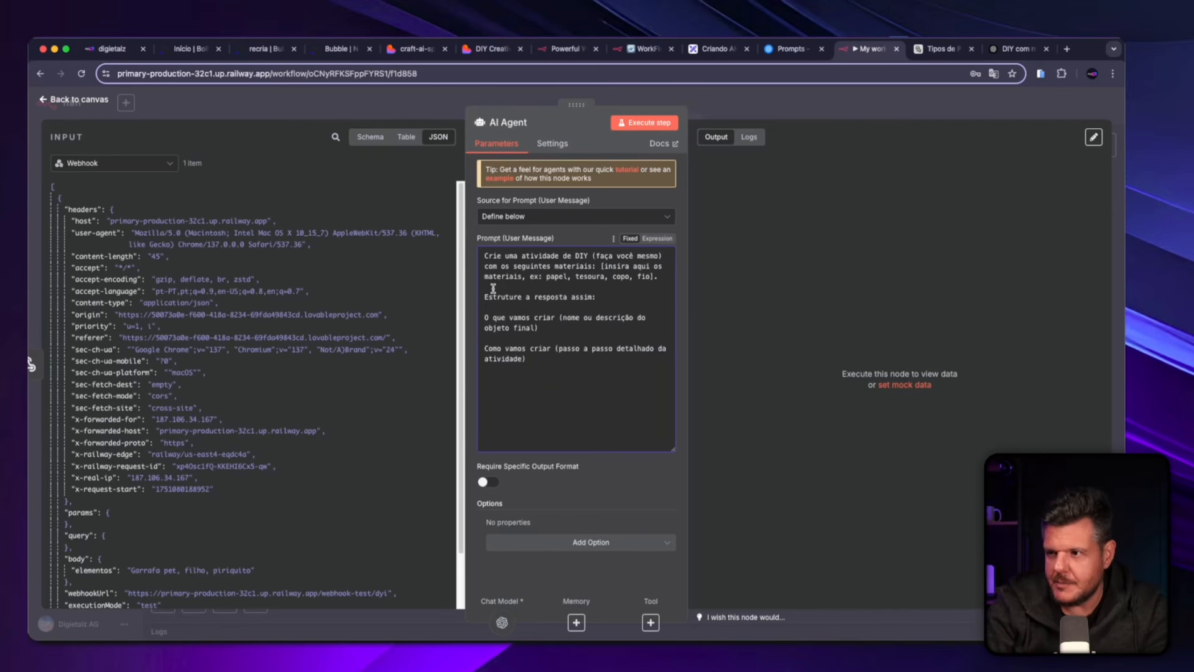
Delete the bracketed placeholder "[insira aqui os materiais, ex: papel, tesoura, copo, fio]." from the AI Agent's user message.
left_click_drag(513, 256, 632, 257)
left_click(630, 257)
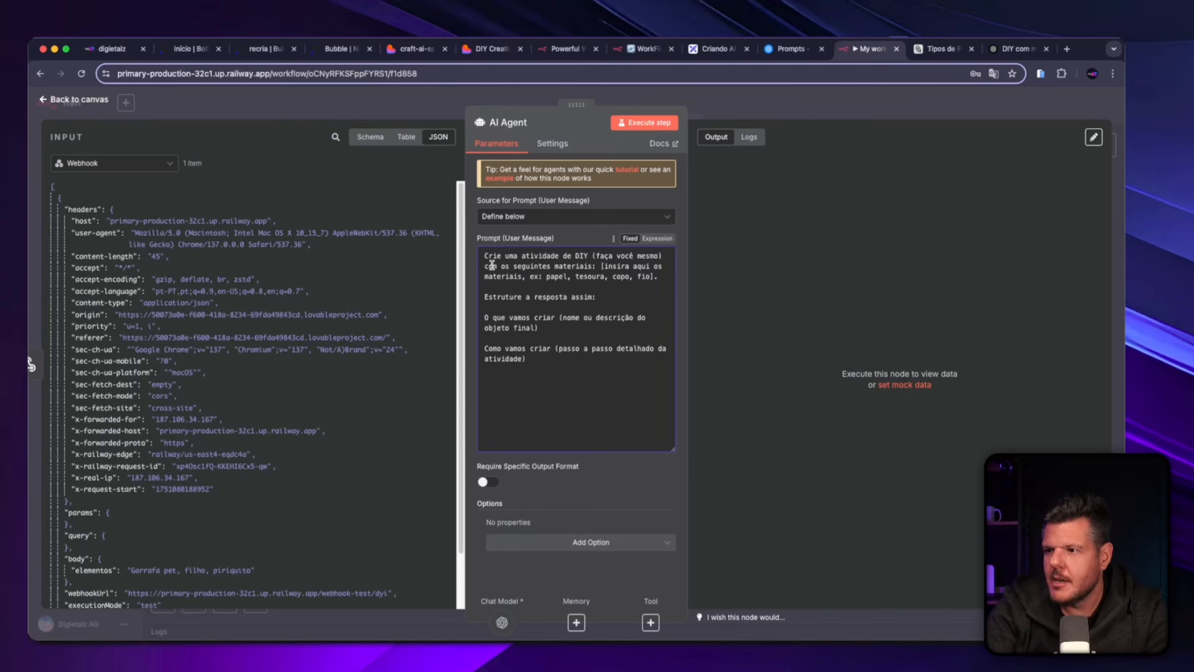
left_click_drag(492, 266, 595, 265)
left_click(618, 264)
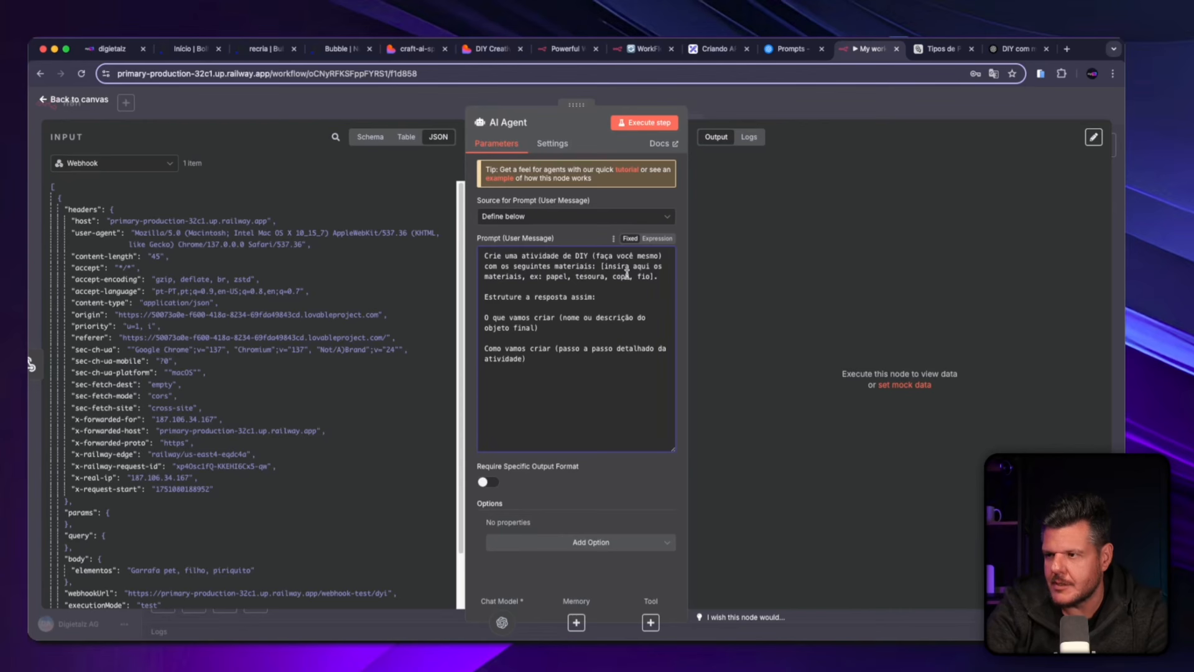
left_click_drag(657, 277, 603, 266)
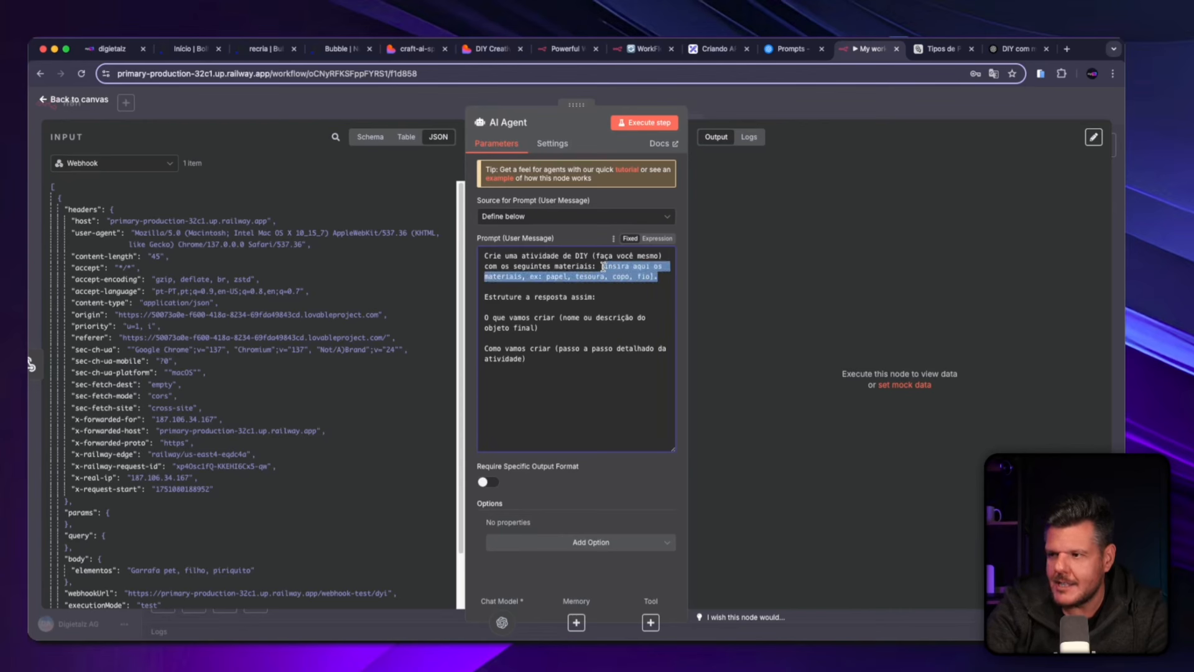
key("BackSpace")
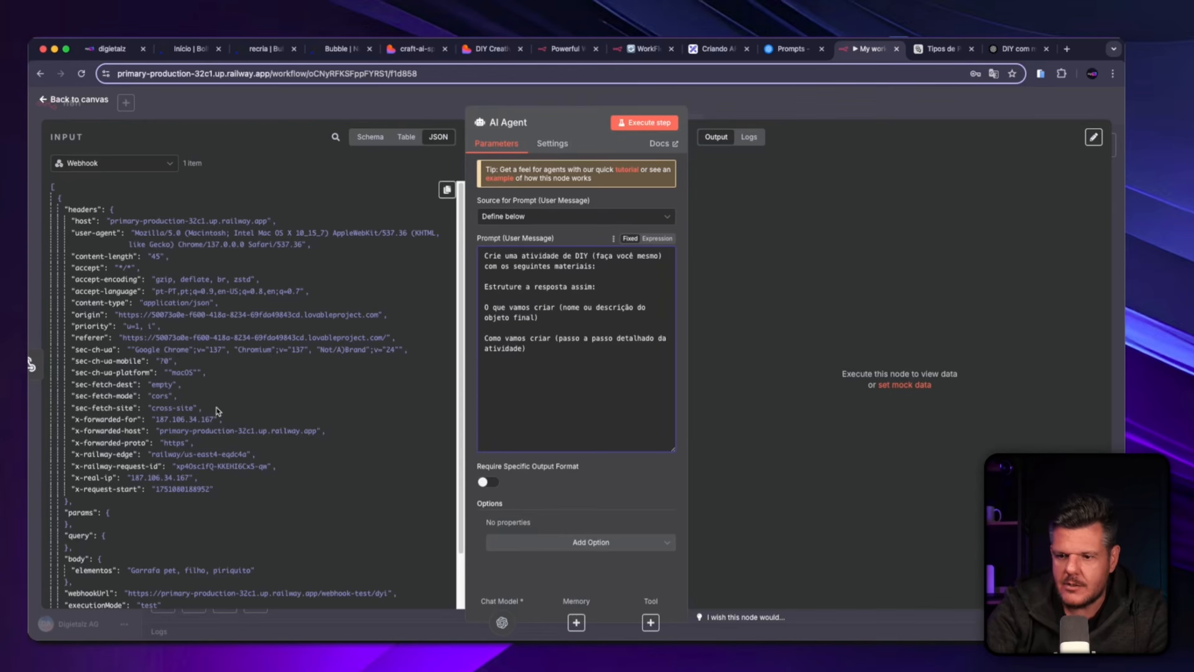
Insert the webhook body's "elementos" field into the AI Agent's user message as an expression.
scroll(213, 423, "down", 2)
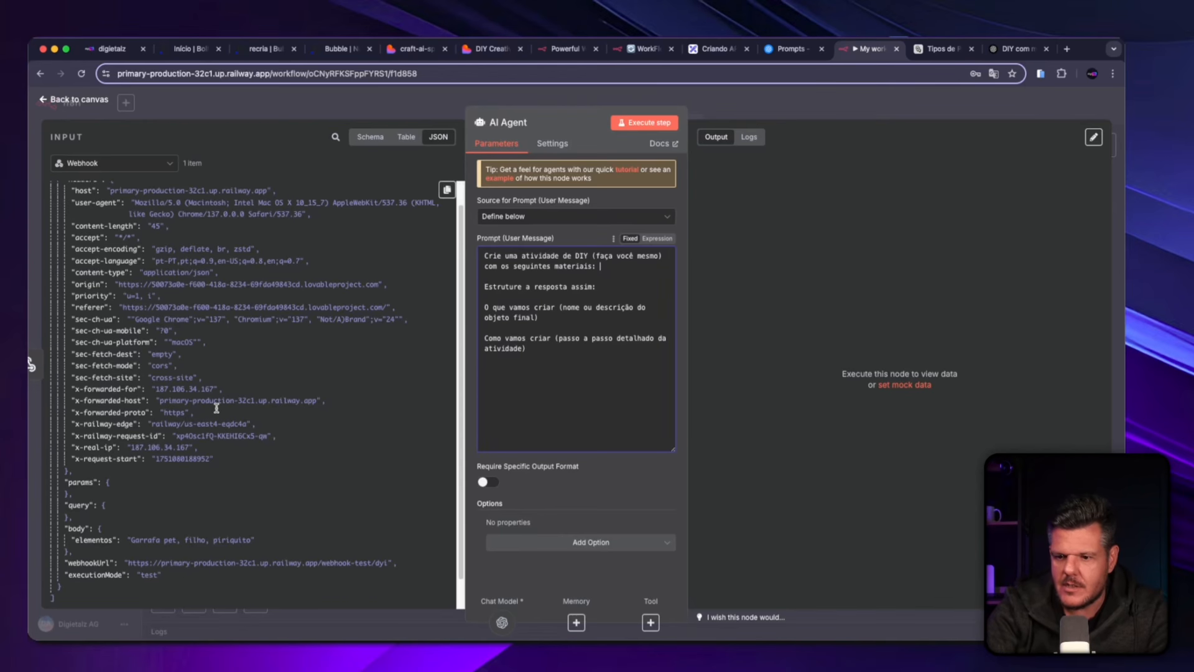
left_click(81, 540)
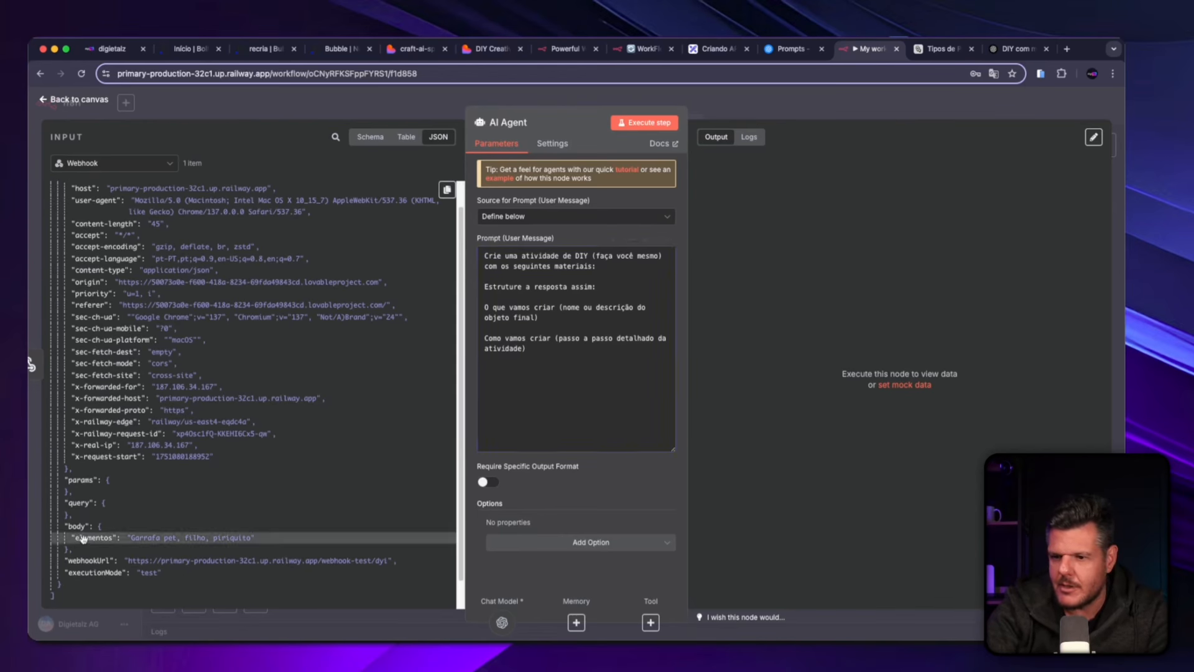
left_click_drag(82, 539, 624, 309)
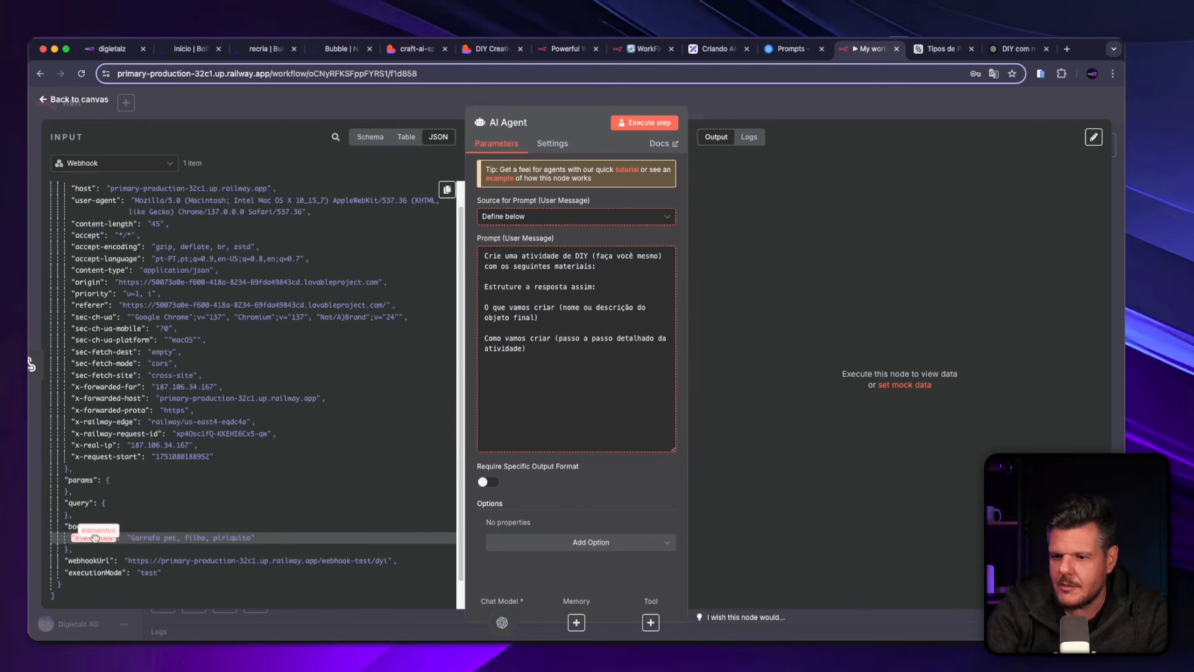
left_click_drag(82, 537, 610, 291)
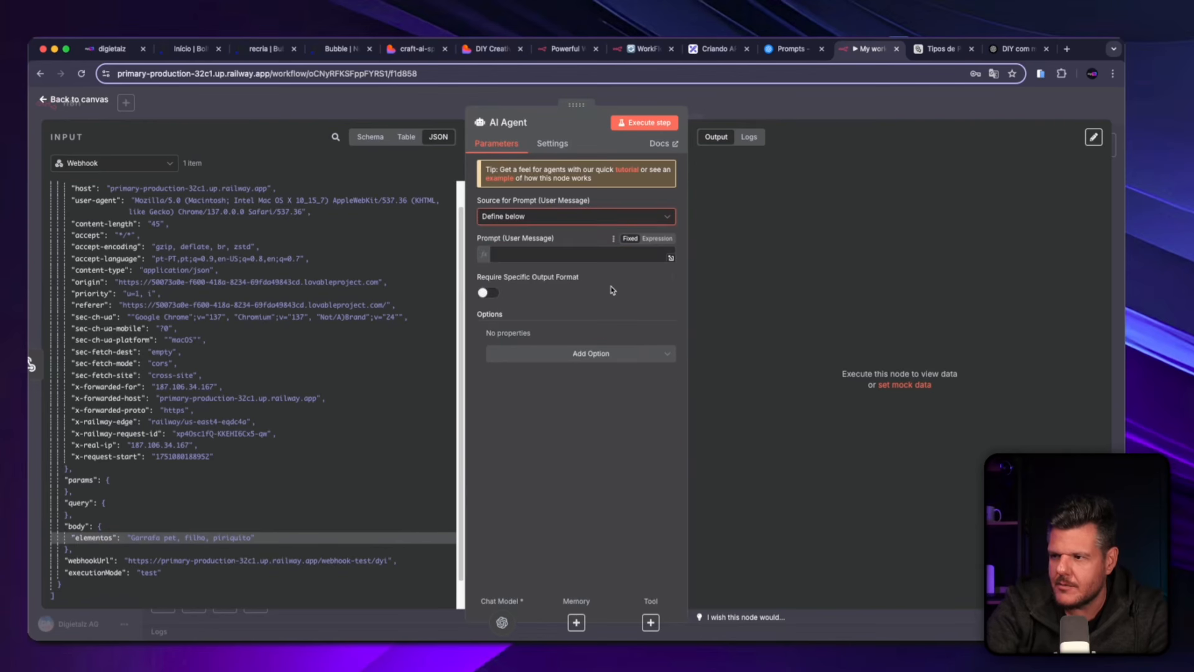
scroll(617, 286, "down", 1)
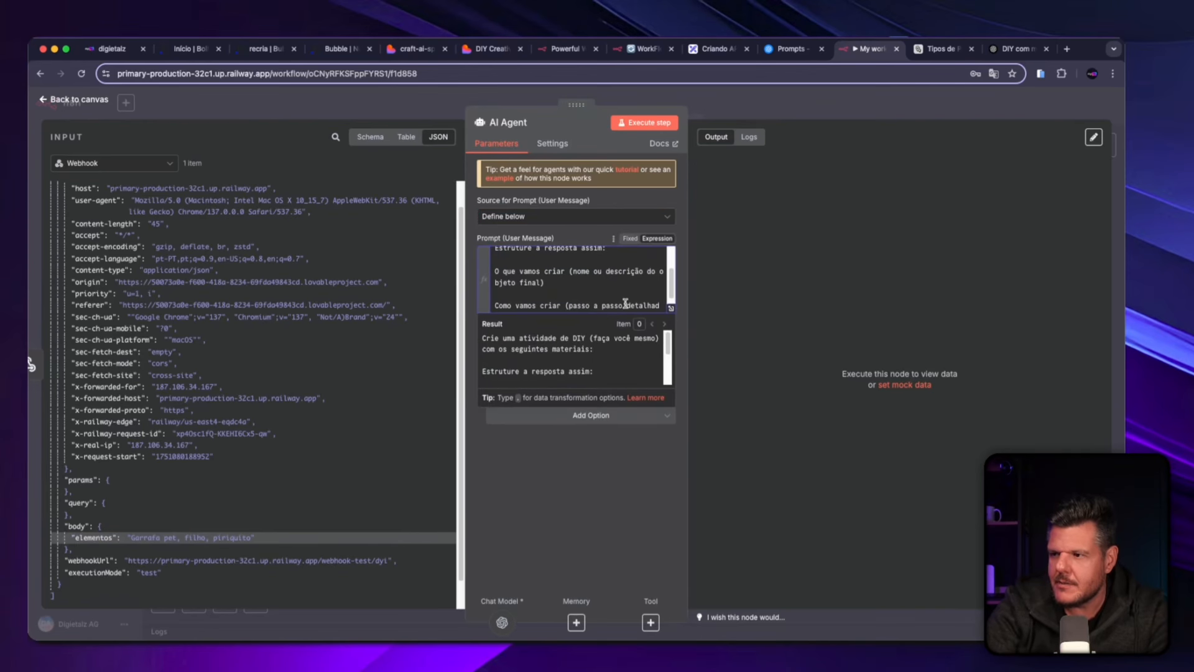
left_click(645, 488)
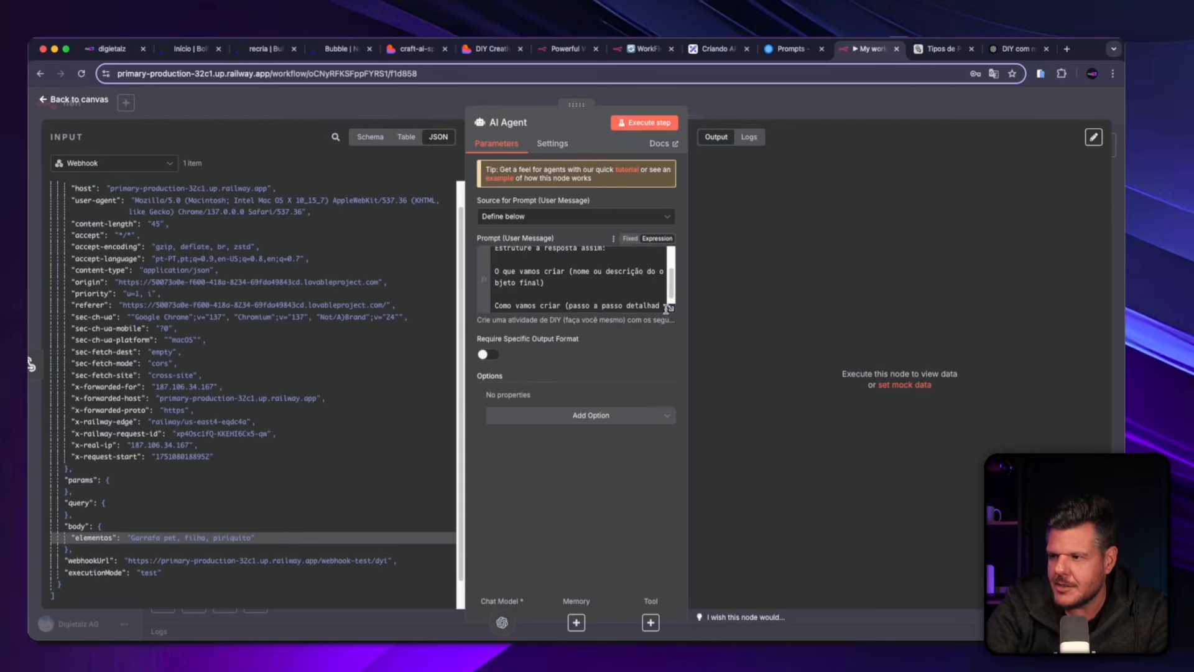
In the enlarged expression editor, move {{ $json.body.elementos }} from the prompt's end to right after "com os seguintes materiais:" and close the editor.
left_click(670, 308)
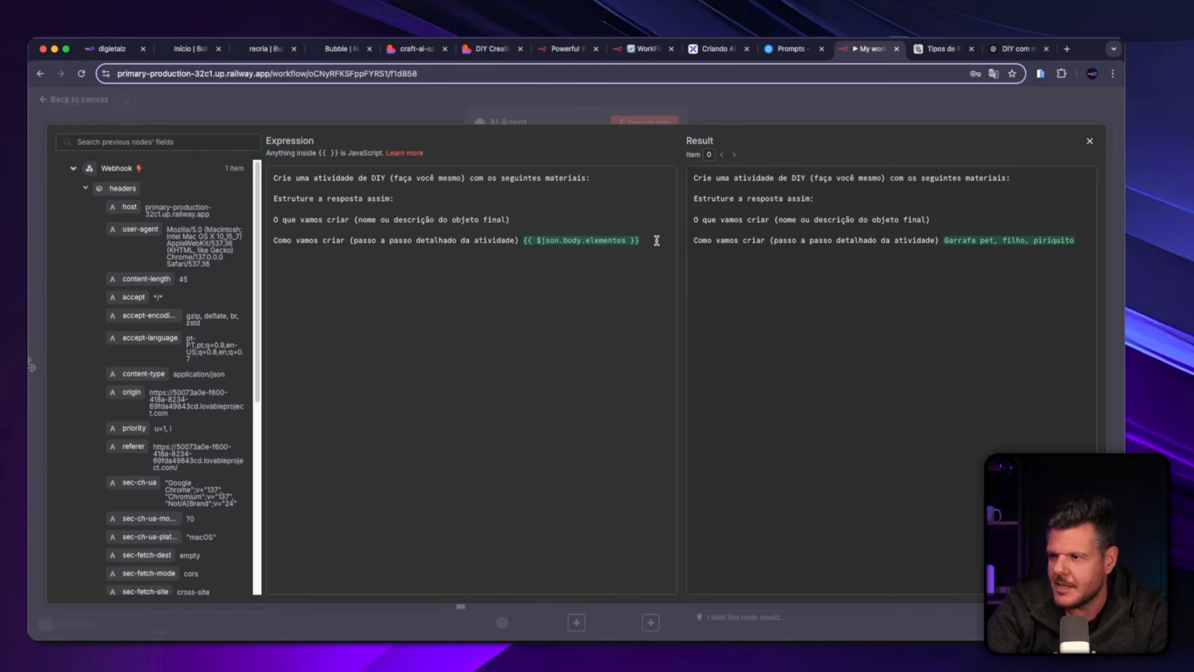
left_click_drag(659, 240, 524, 237)
key("super+c")
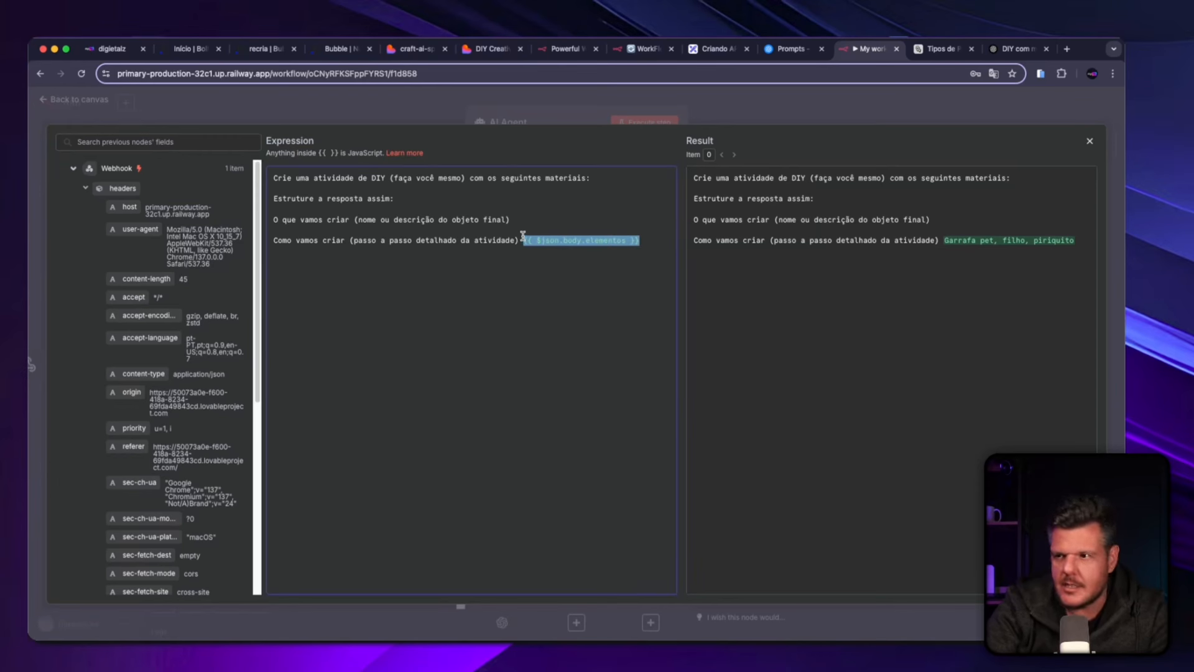
left_click(589, 178)
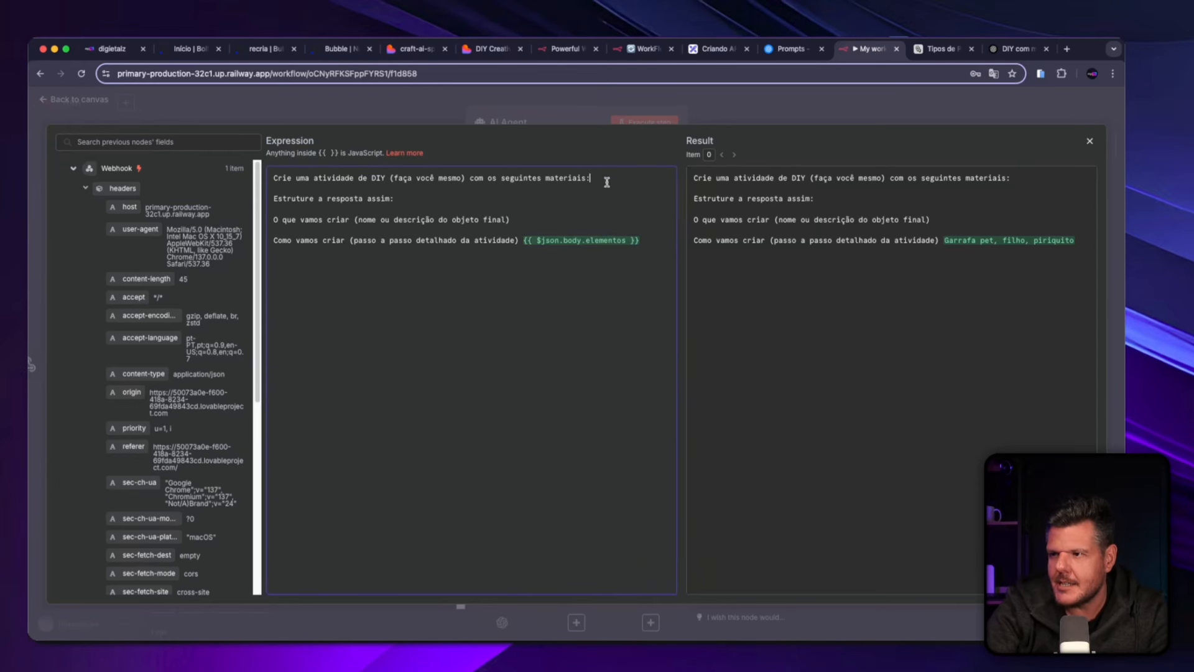
key("super+v")
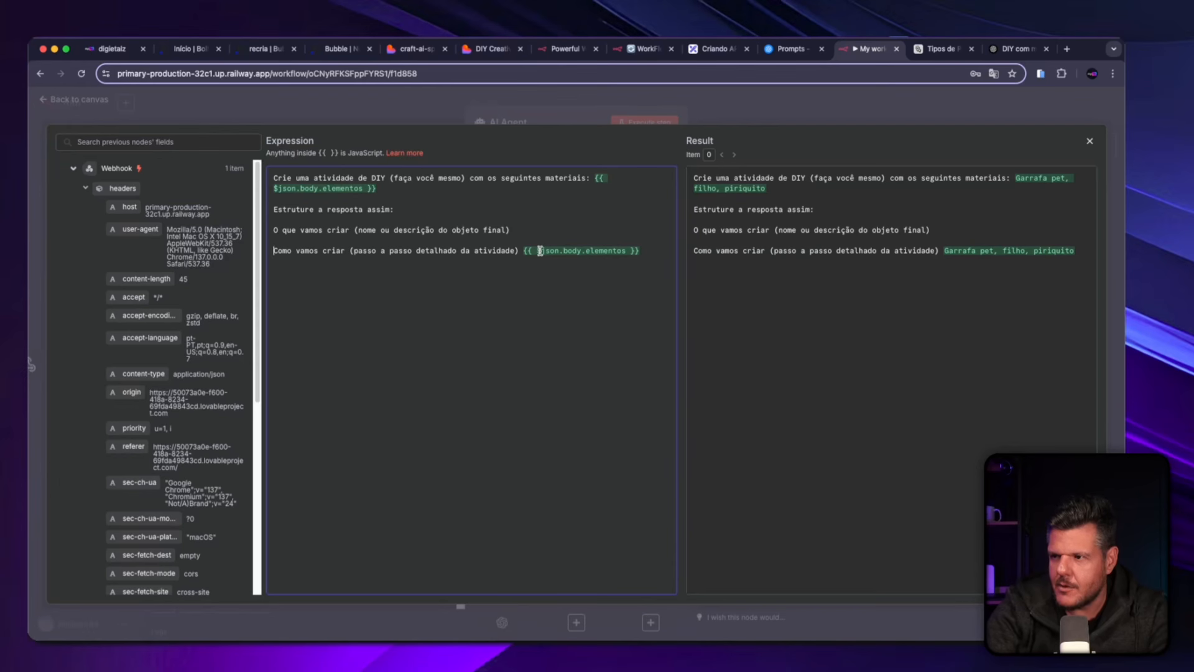
left_click_drag(525, 249, 658, 250)
key("BackSpace")
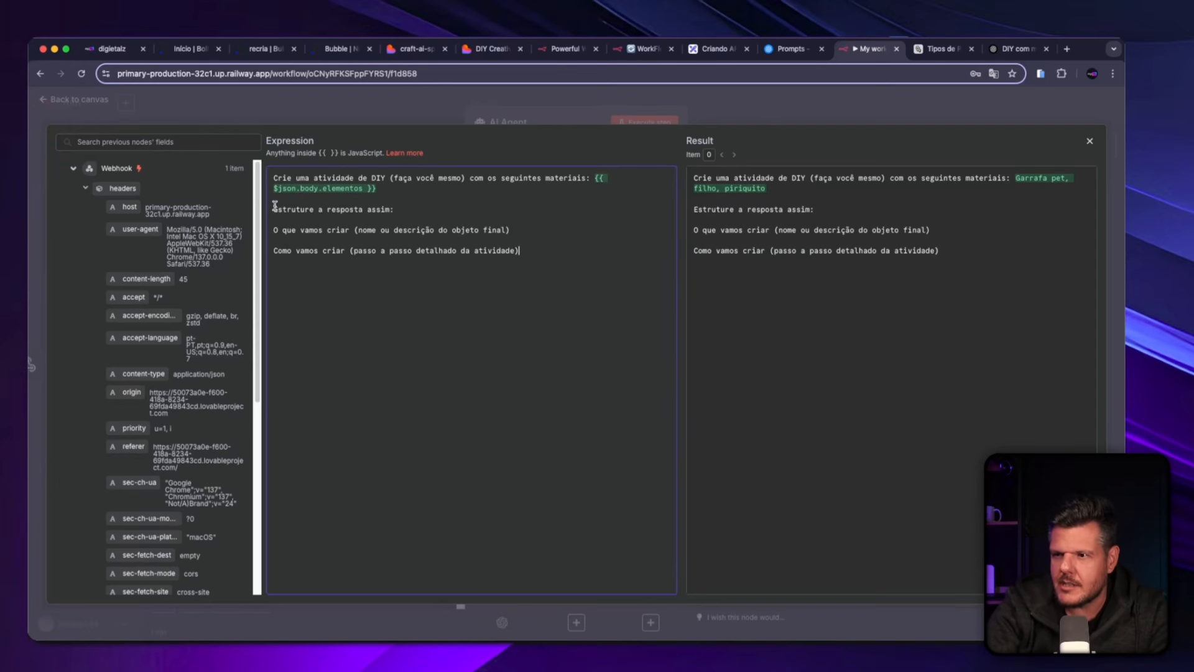
left_click_drag(278, 209, 393, 209)
left_click_drag(286, 230, 454, 252)
left_click(458, 317)
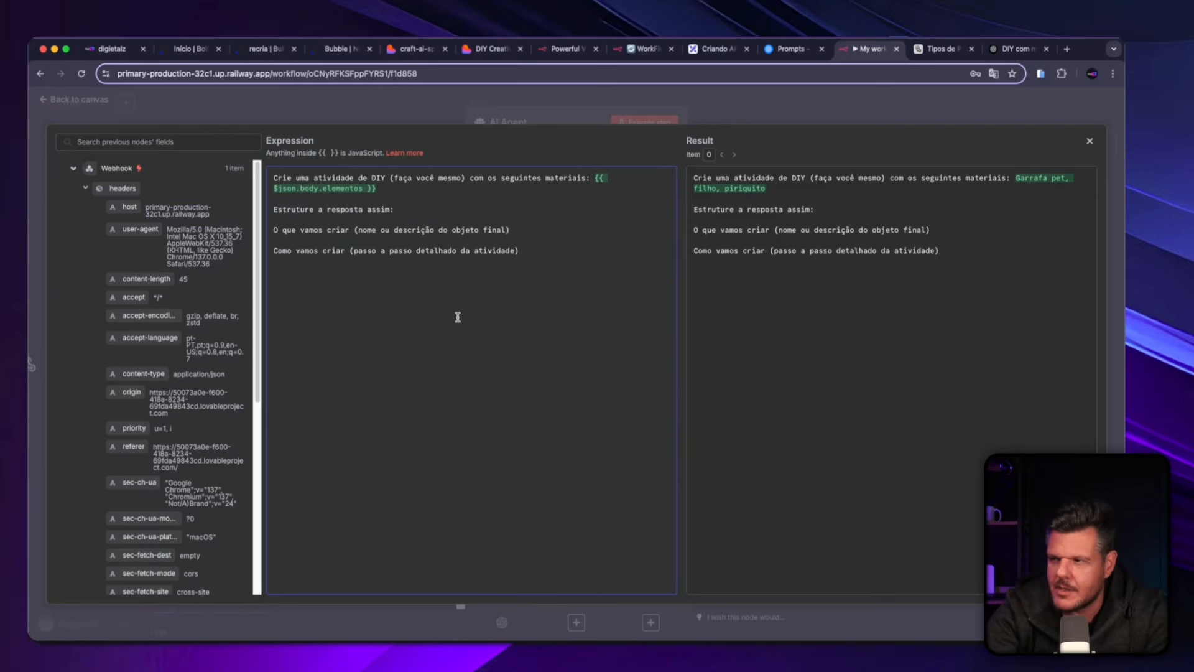
left_click(1090, 141)
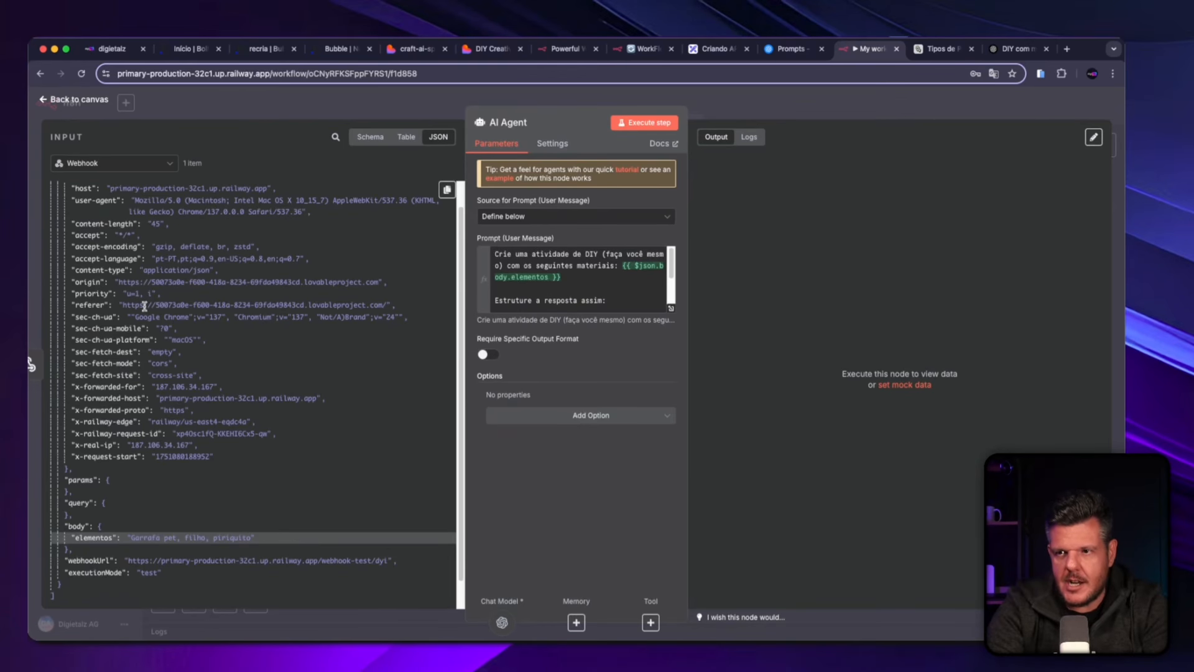
Execute the AI Agent step with the webhook data, read through its generated DIY output and return to the canvas.
scroll(156, 435, "up", 2)
scroll(166, 486, "down", 3)
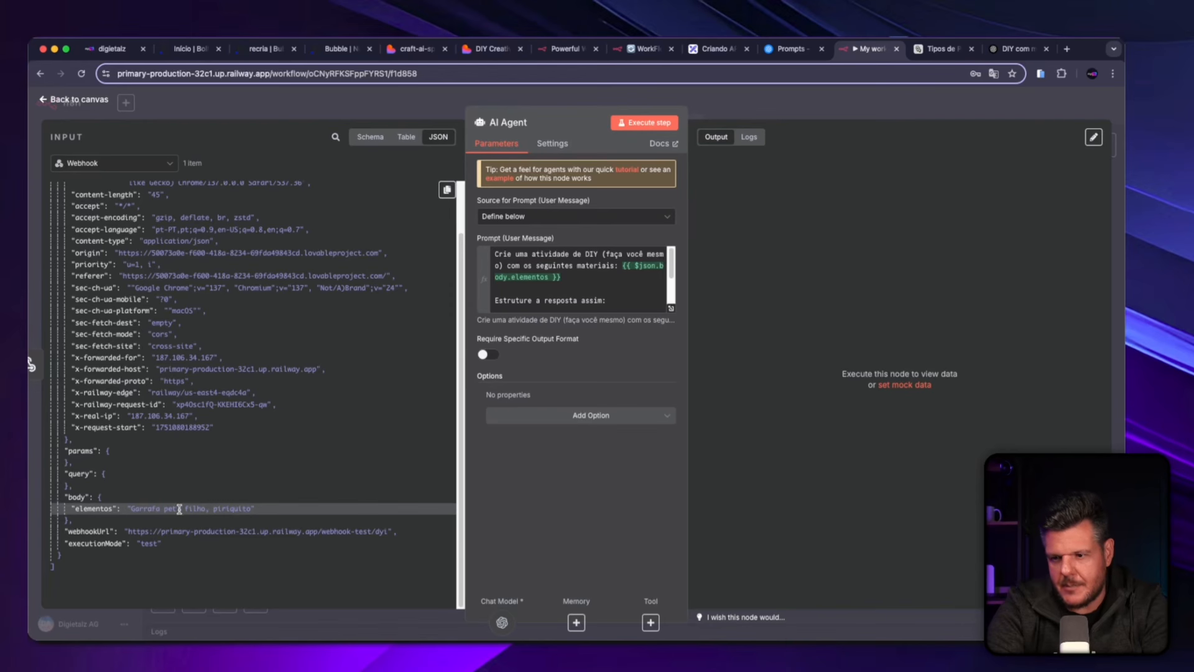
left_click(640, 124)
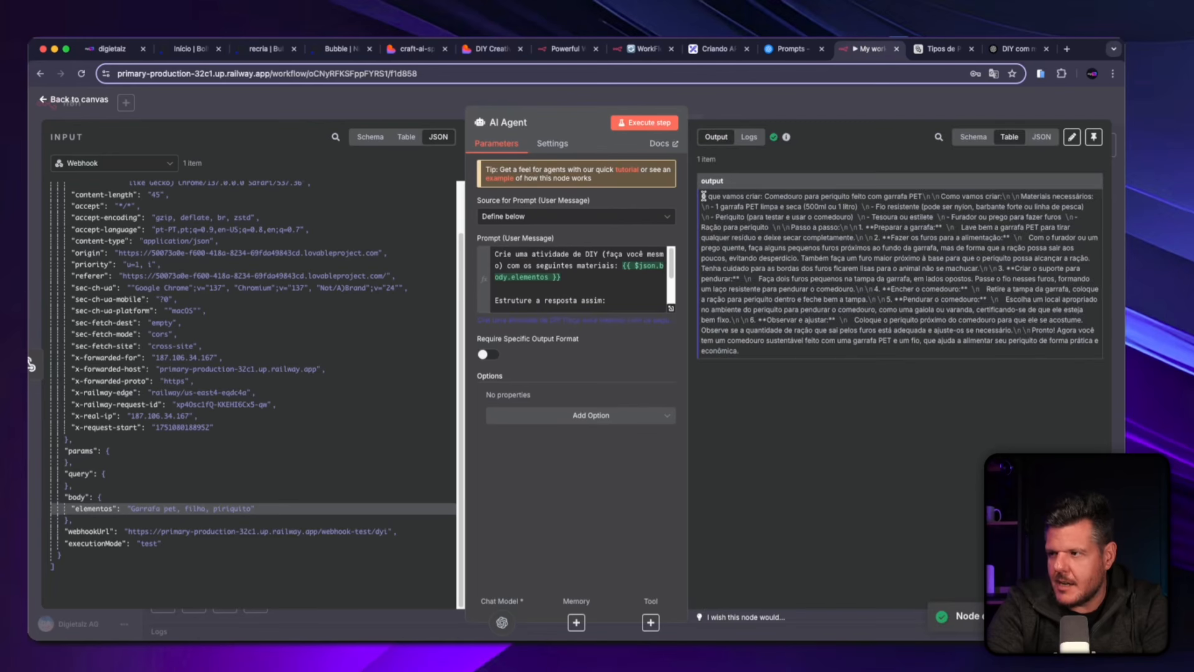
left_click_drag(703, 196, 793, 355)
left_click(773, 194)
left_click(721, 214)
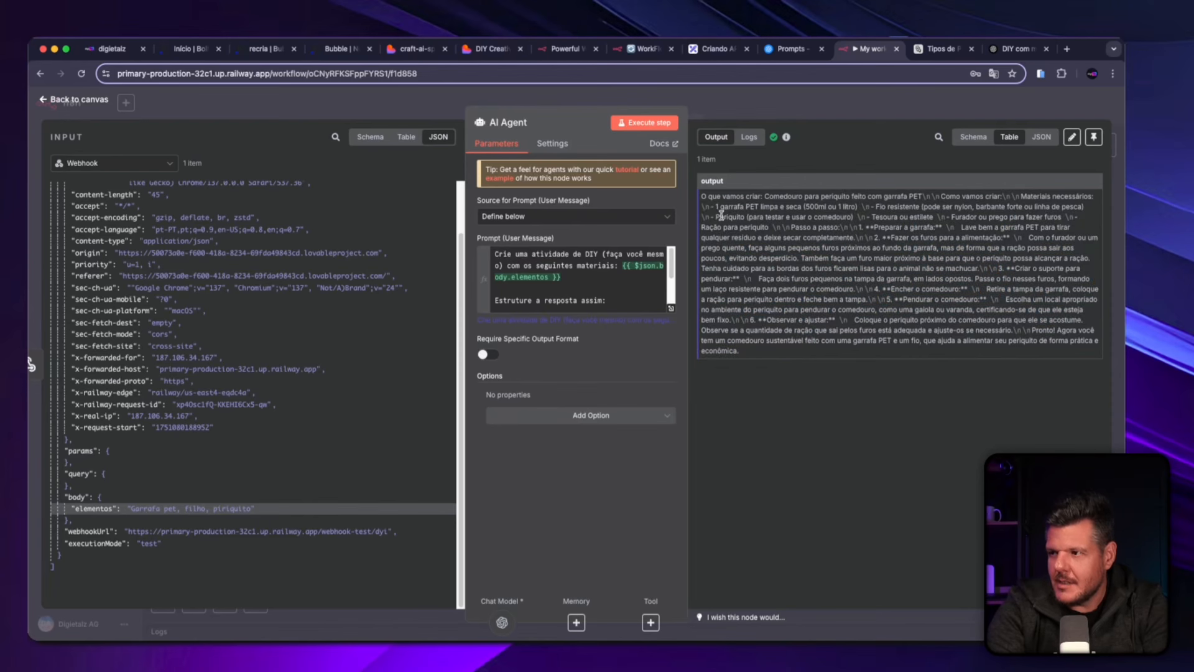
left_click_drag(702, 198, 765, 362)
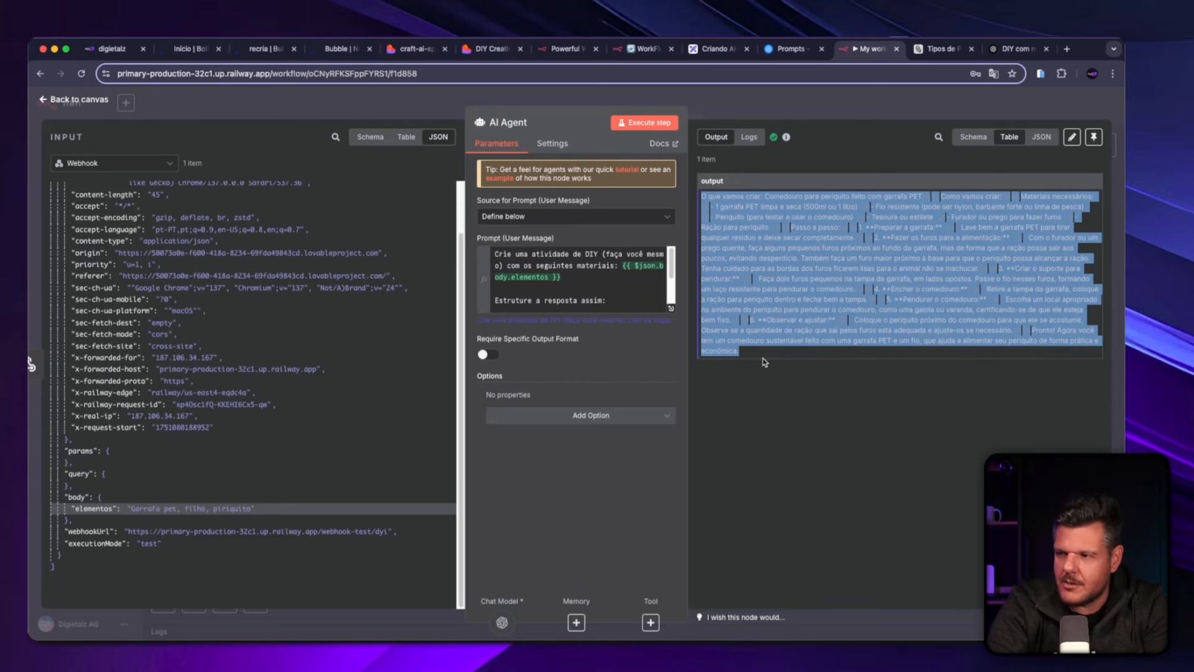
key("Escape")
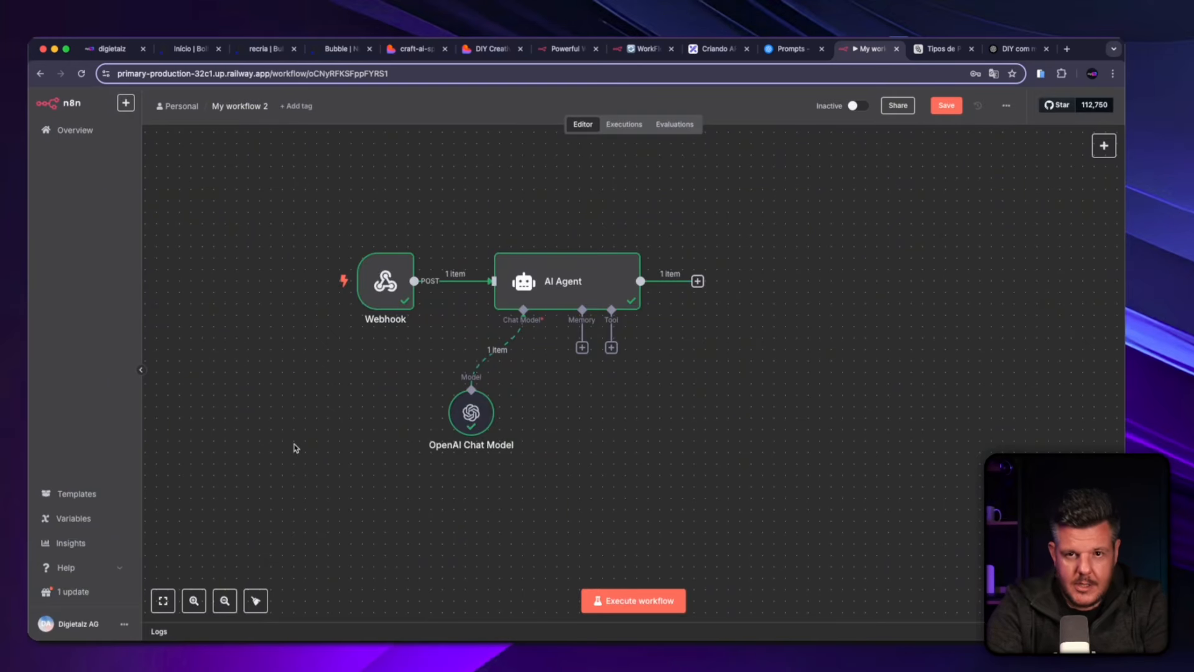
Add a Respond to Webhook node after the AI Agent, keep Respond With at First Incoming Item and return to the canvas.
scroll(647, 360, "up", 3)
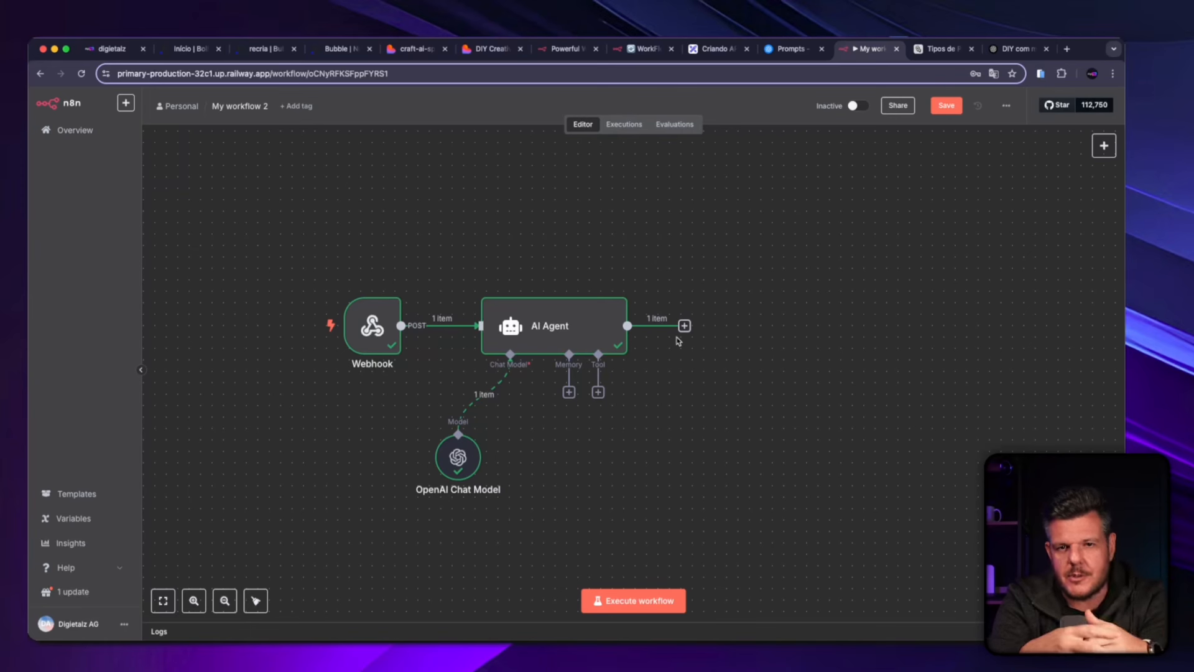
left_click(685, 327)
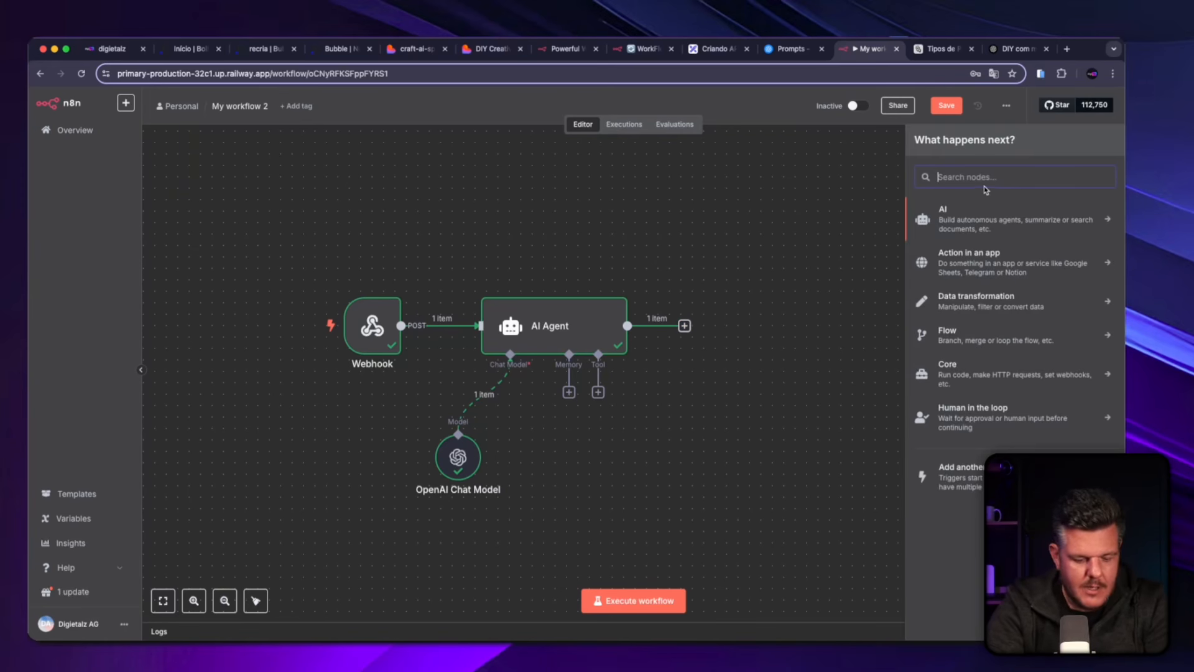
type("webh")
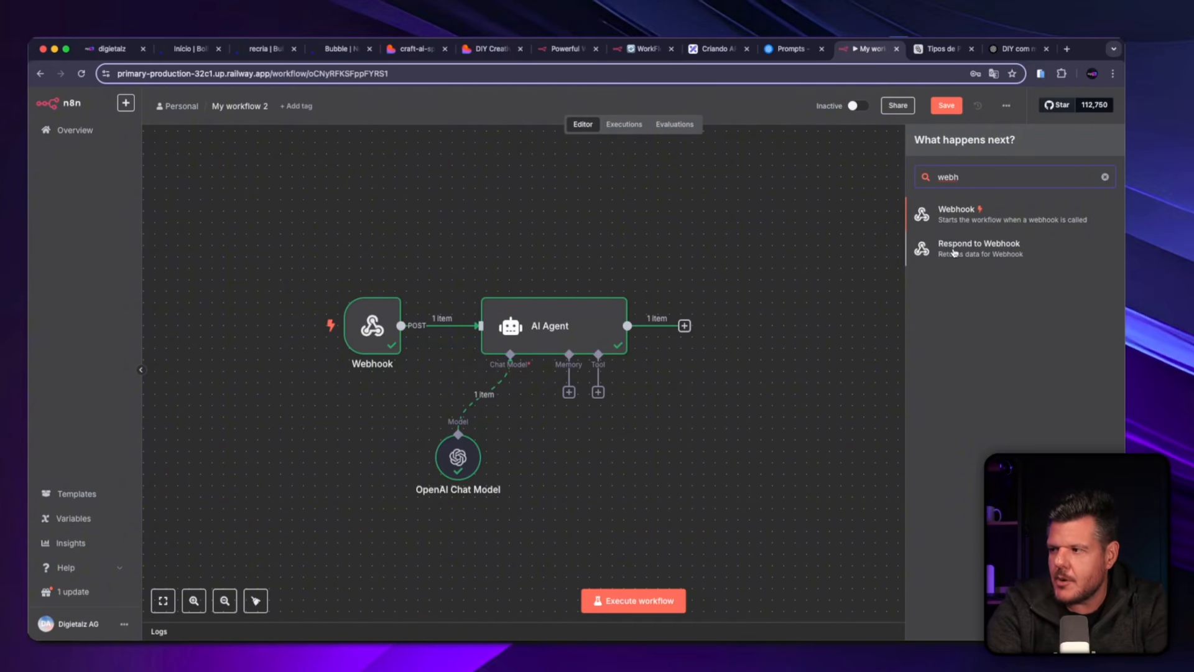
left_click(988, 250)
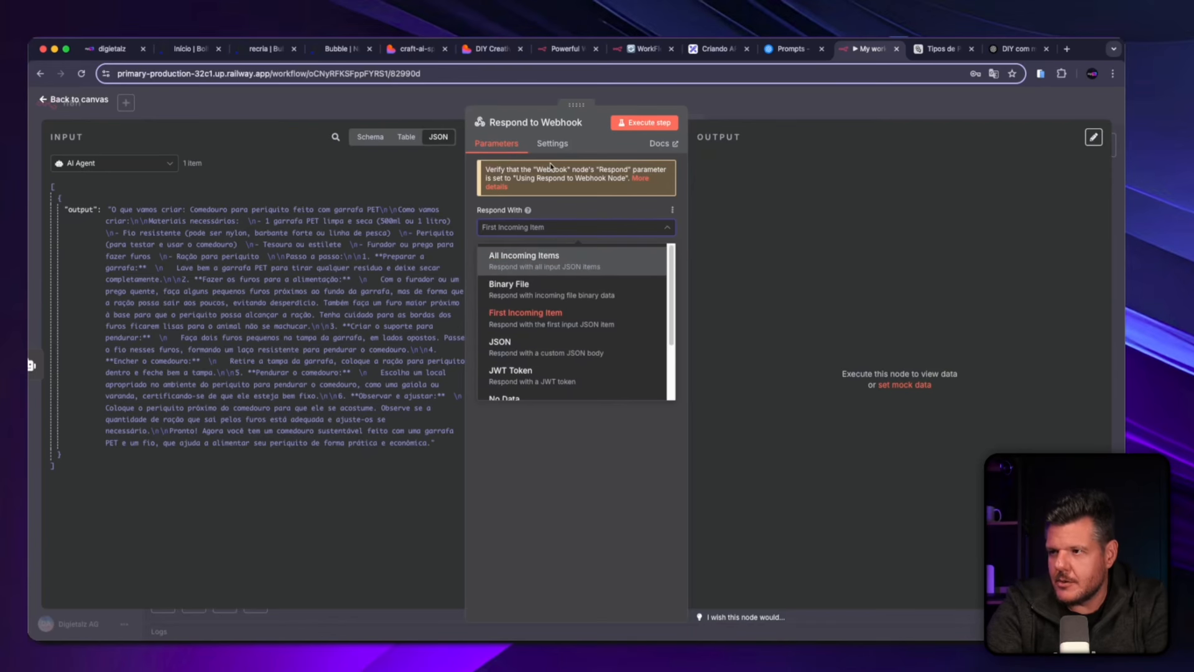
left_click(562, 224)
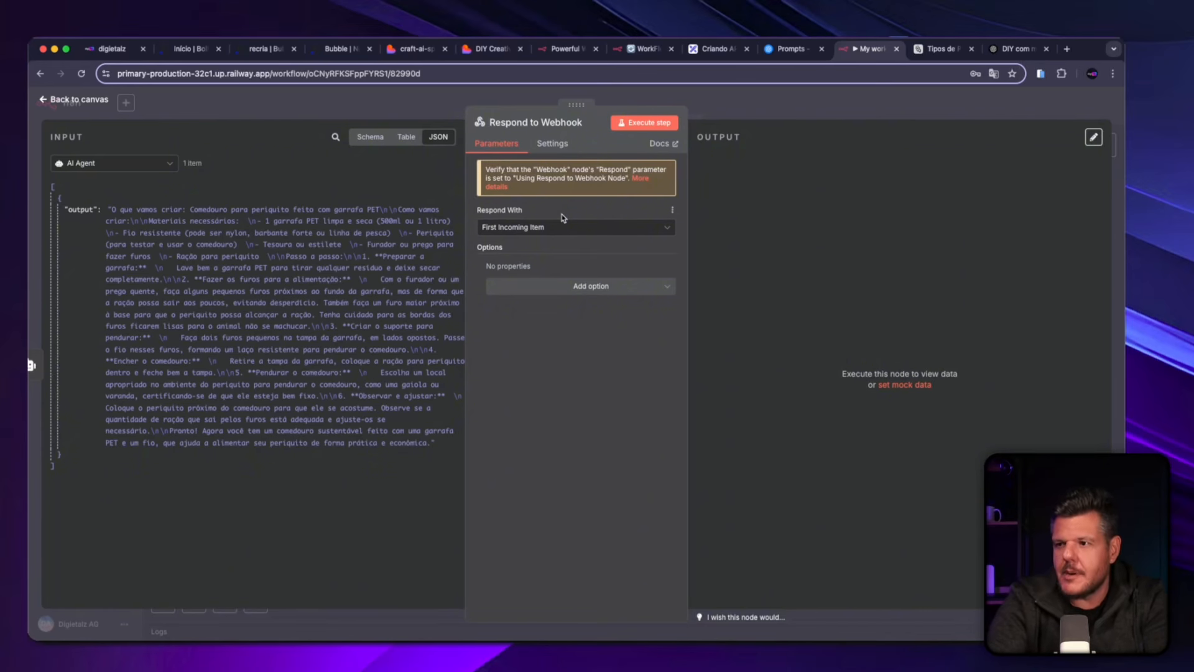
left_click(520, 227)
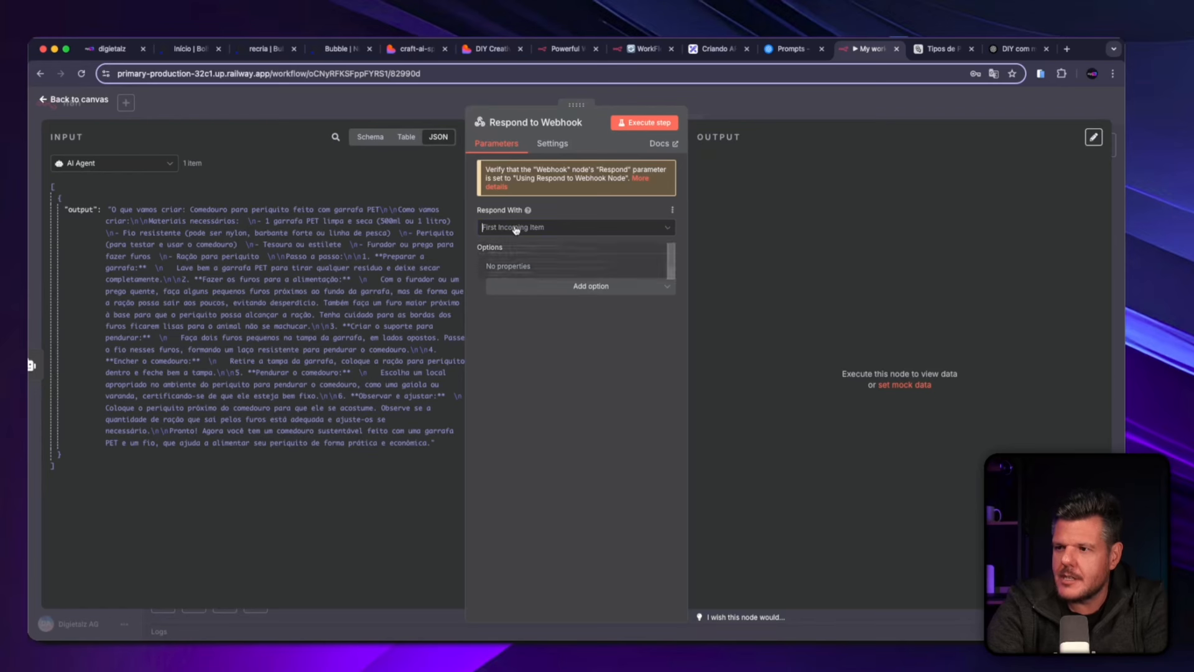
left_click(534, 320)
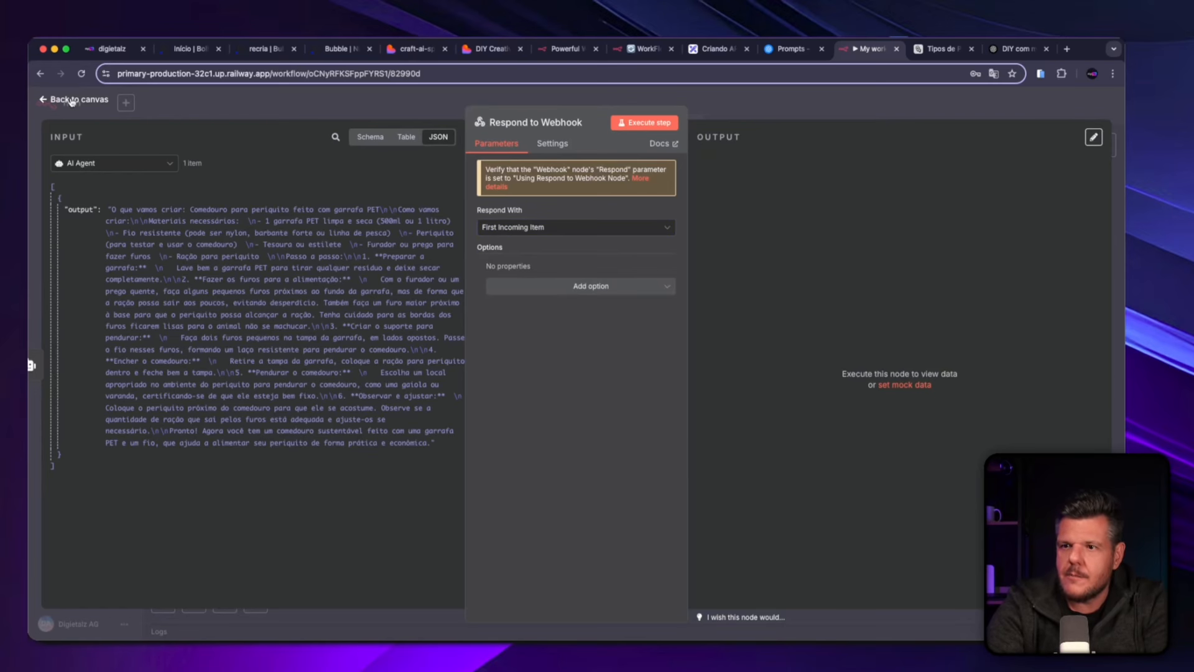
key("Escape")
Set the Webhook node's Respond option to Using 'Respond to Webhook' Node and return to the canvas.
mouse_move(739, 350)
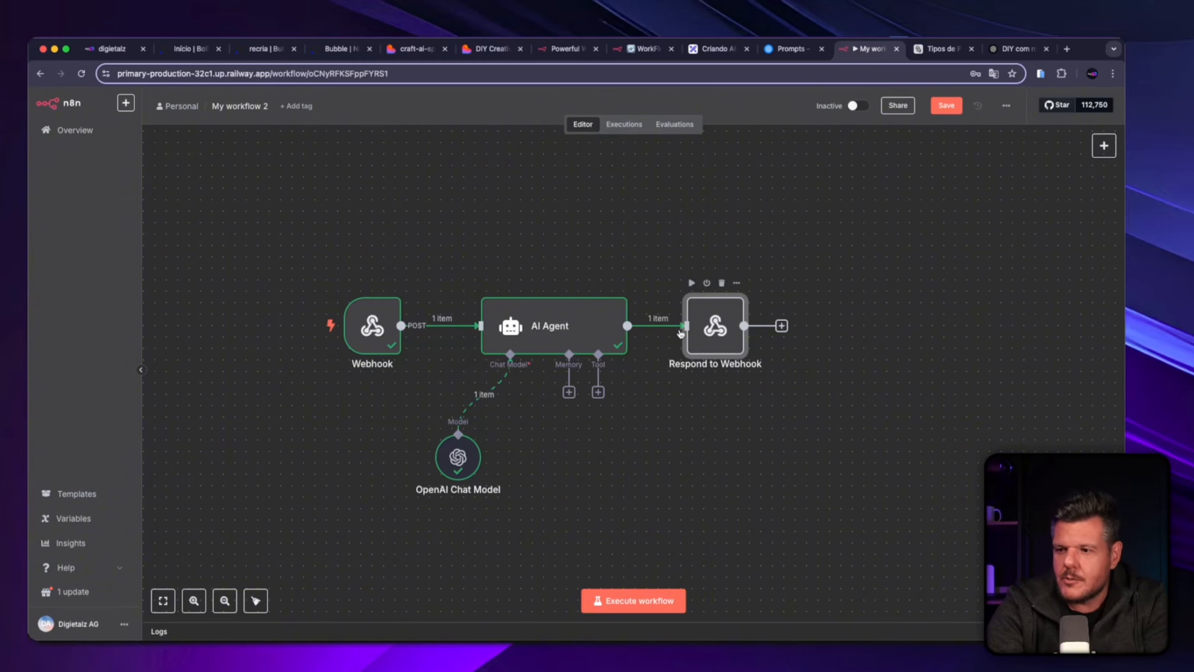
double_click(357, 315)
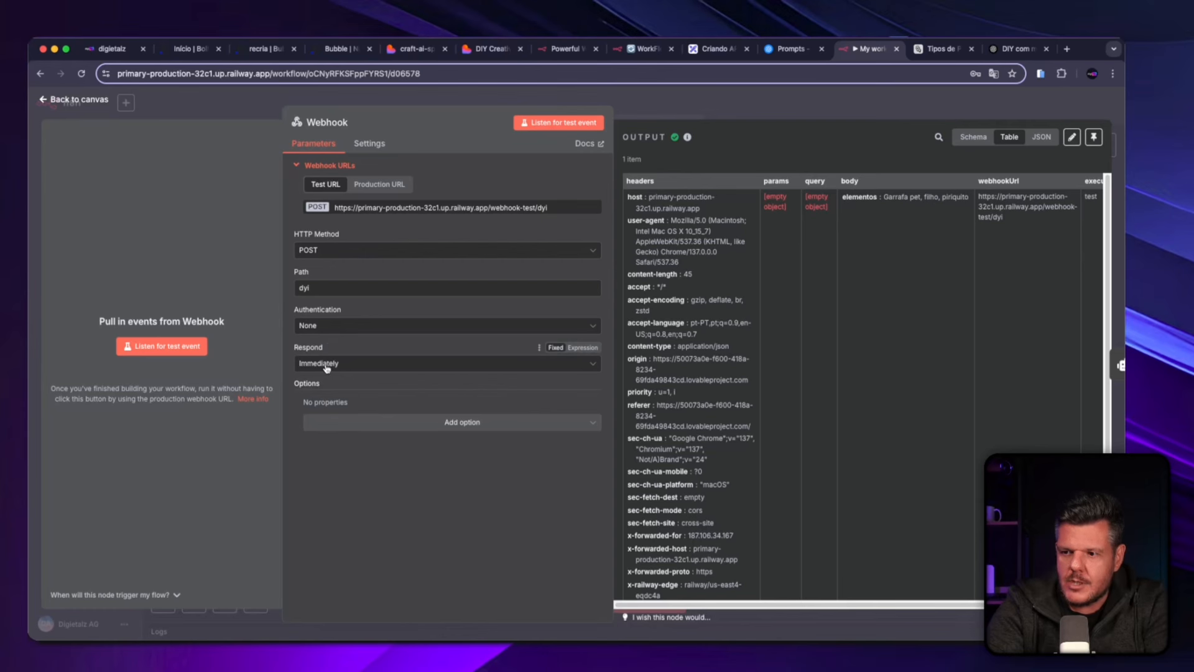
left_click(326, 367)
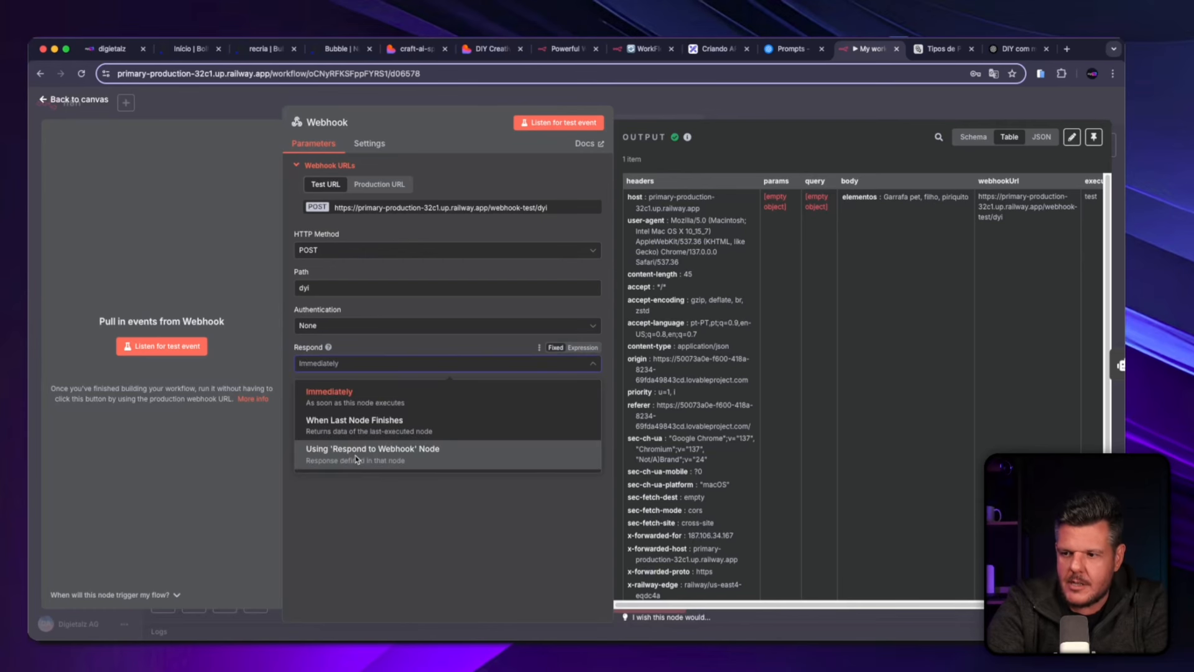
left_click(383, 454)
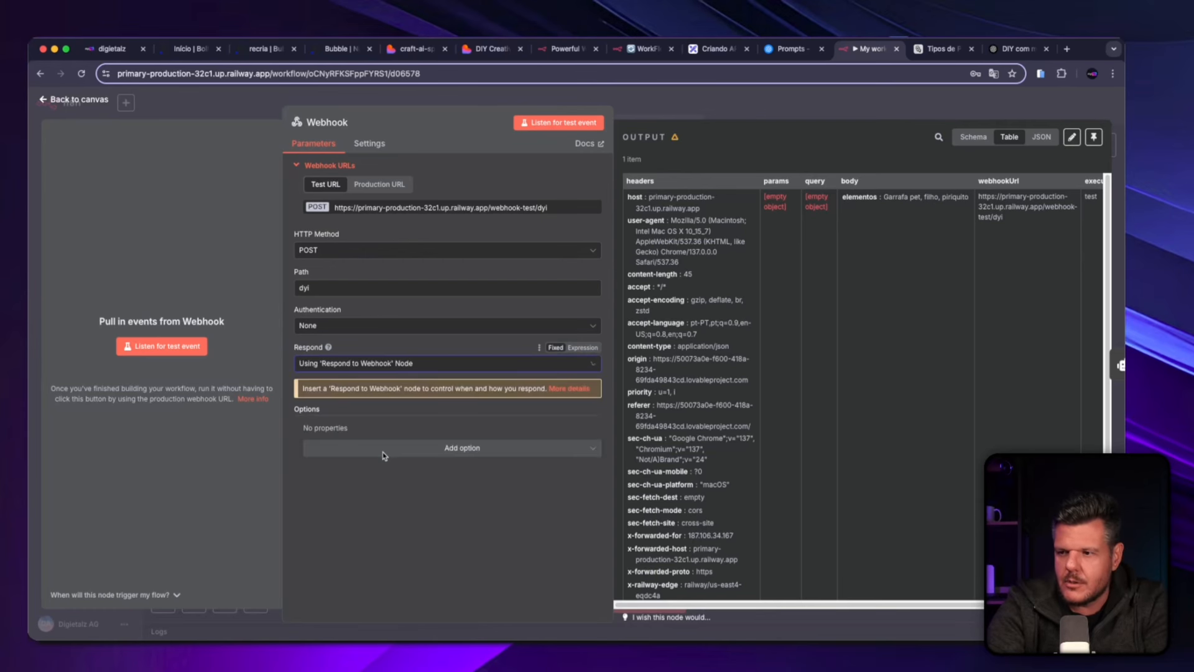
left_click(72, 102)
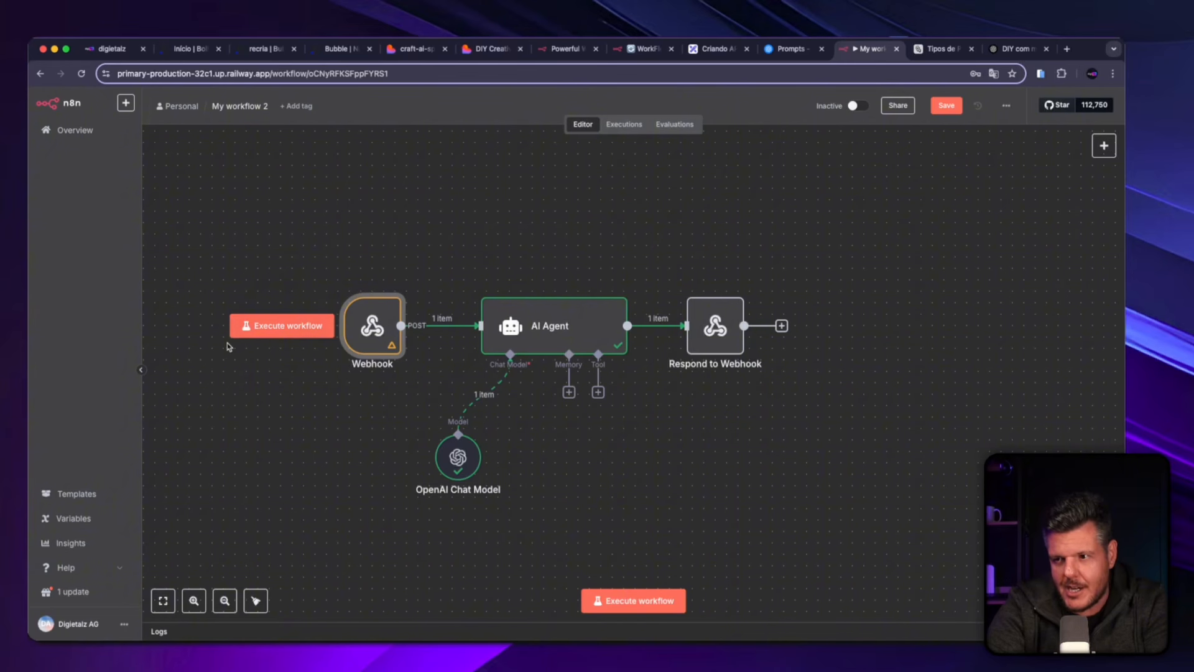
mouse_move(348, 334)
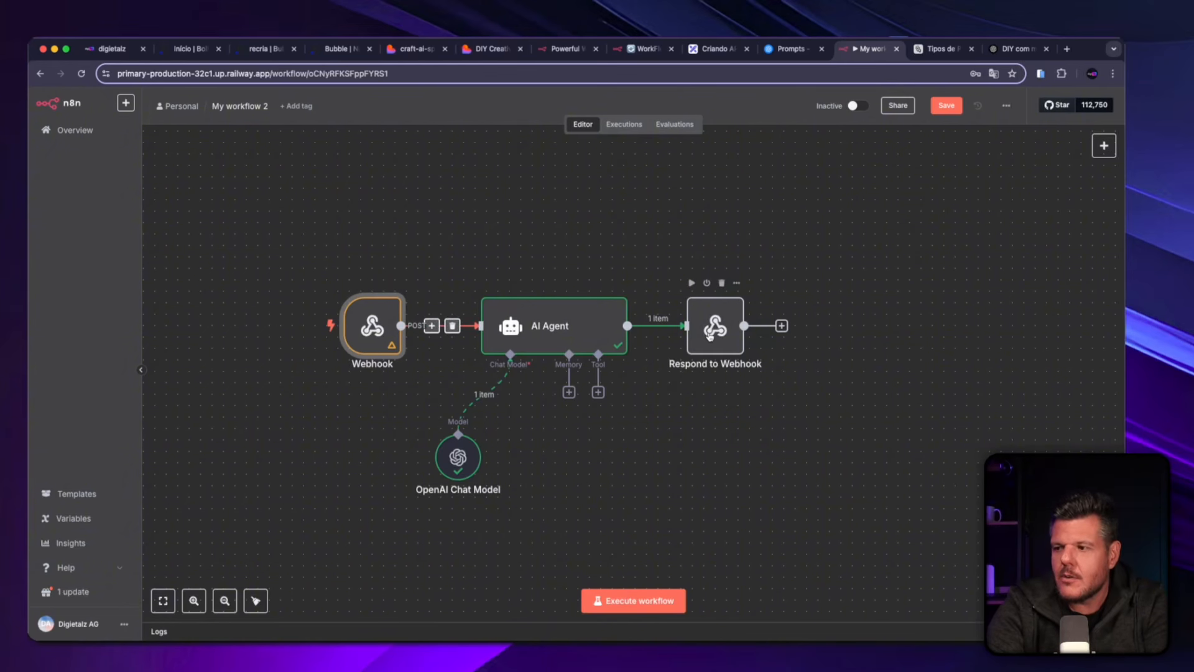
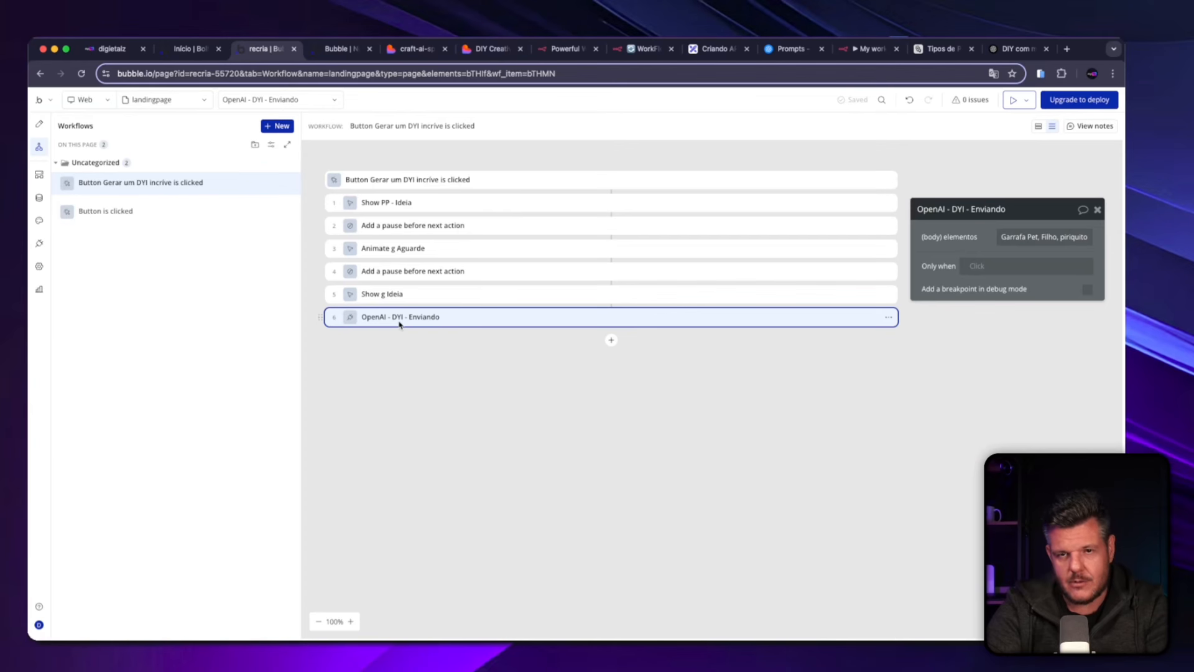
Move the OpenAI - DYI - Enviando action to second place in the workflow, directly after Show PP - Ideia.
left_click(384, 207)
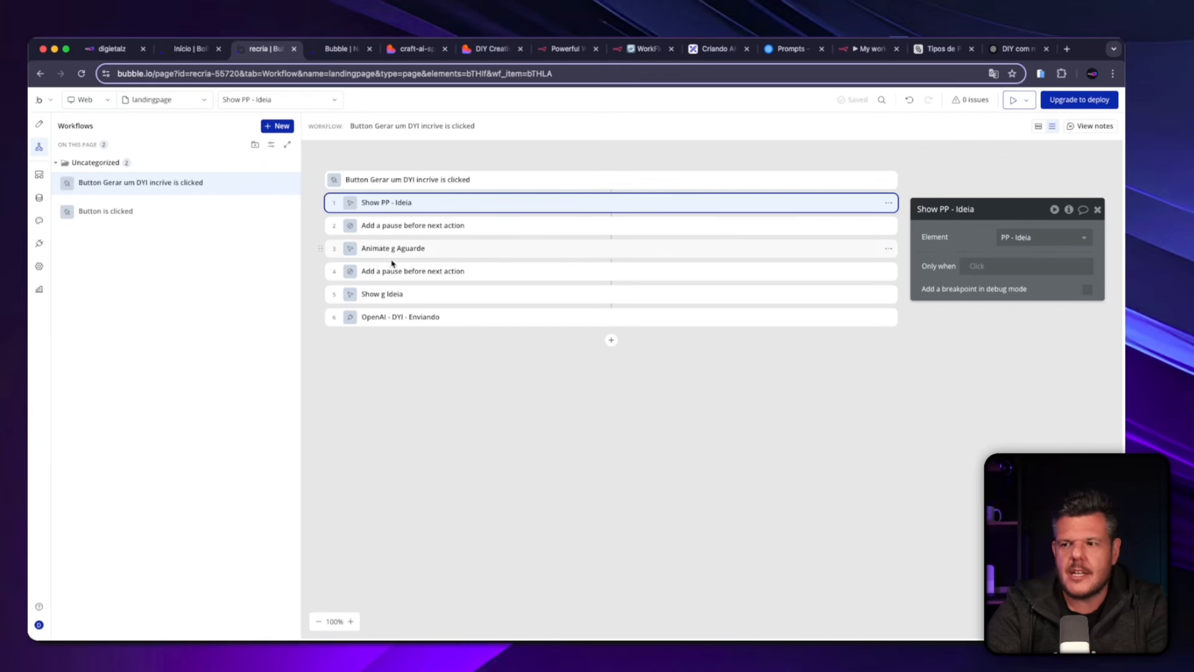
left_click(394, 318)
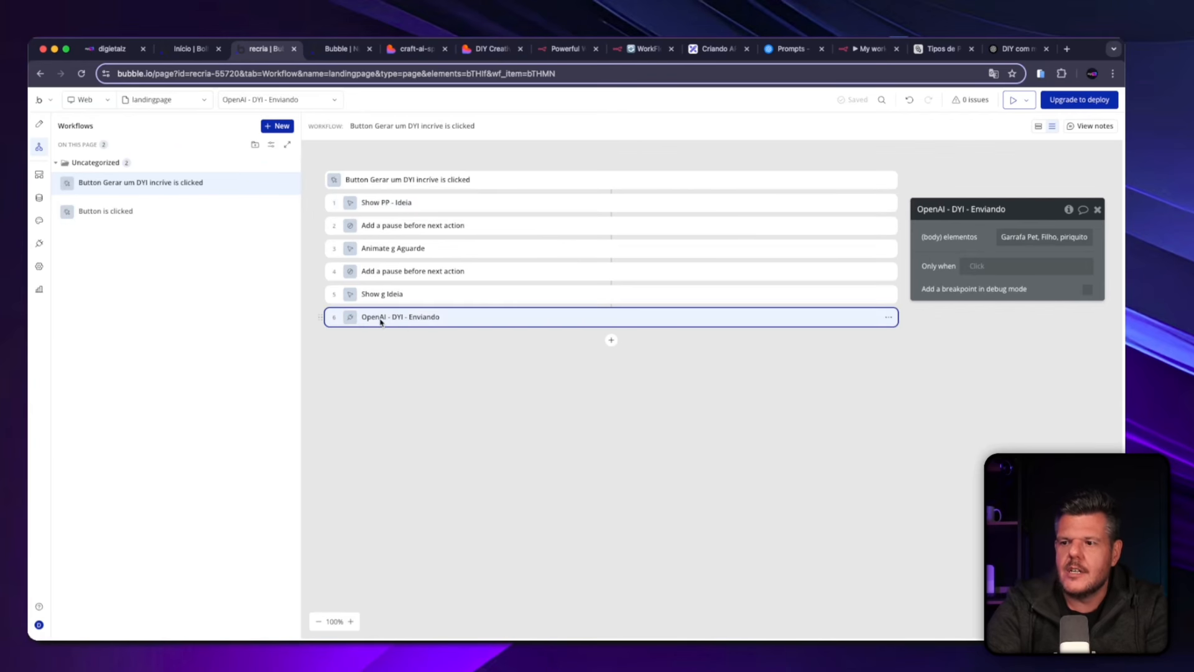
left_click_drag(380, 322, 394, 231)
left_click_drag(387, 319, 413, 222)
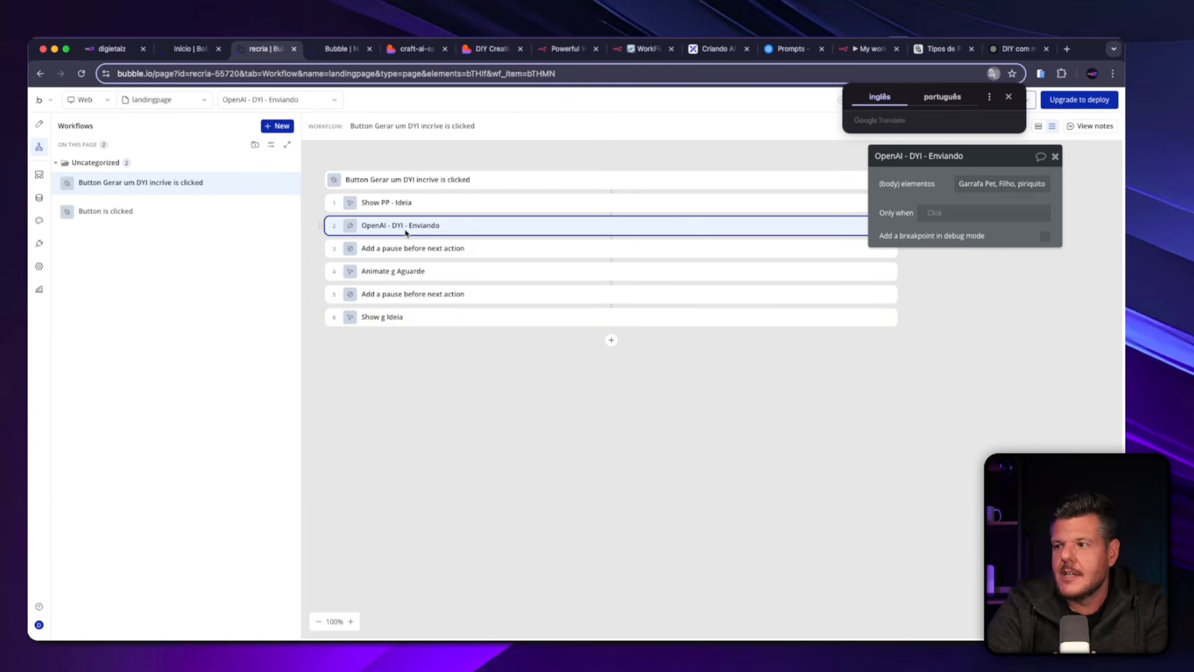
left_click_drag(942, 184, 643, 311)
triple_click(686, 309)
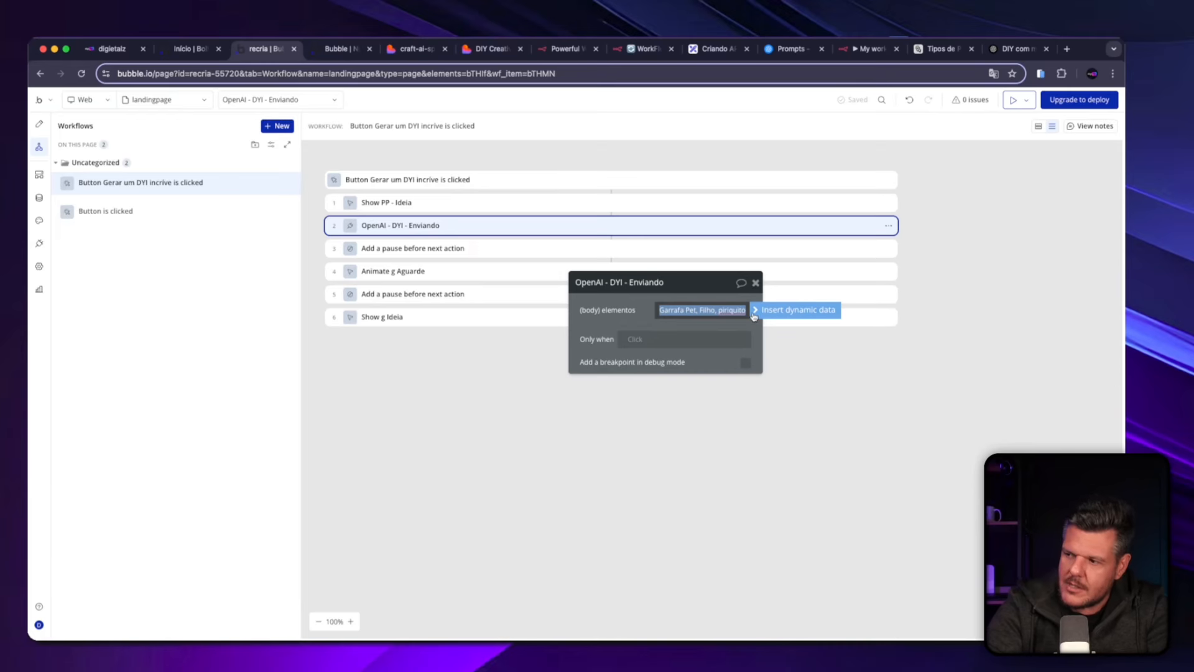
Rename the materials input field on the landing page to Input Elemento.
left_click(35, 130)
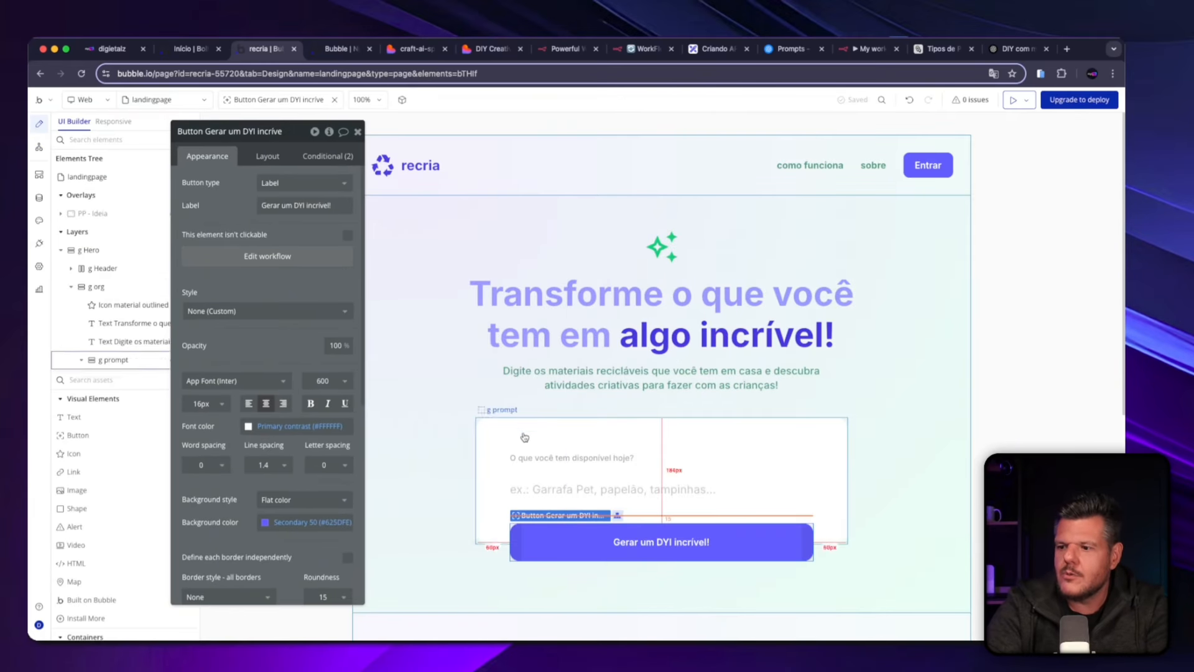
left_click(525, 492)
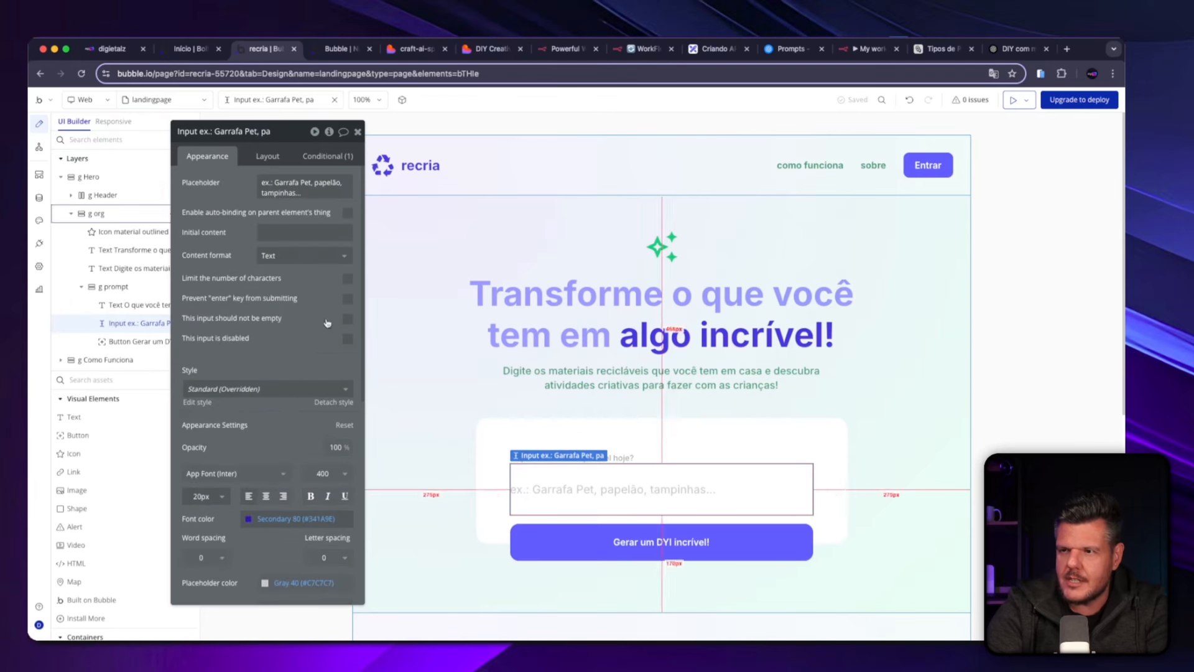
left_click_drag(207, 138, 248, 178)
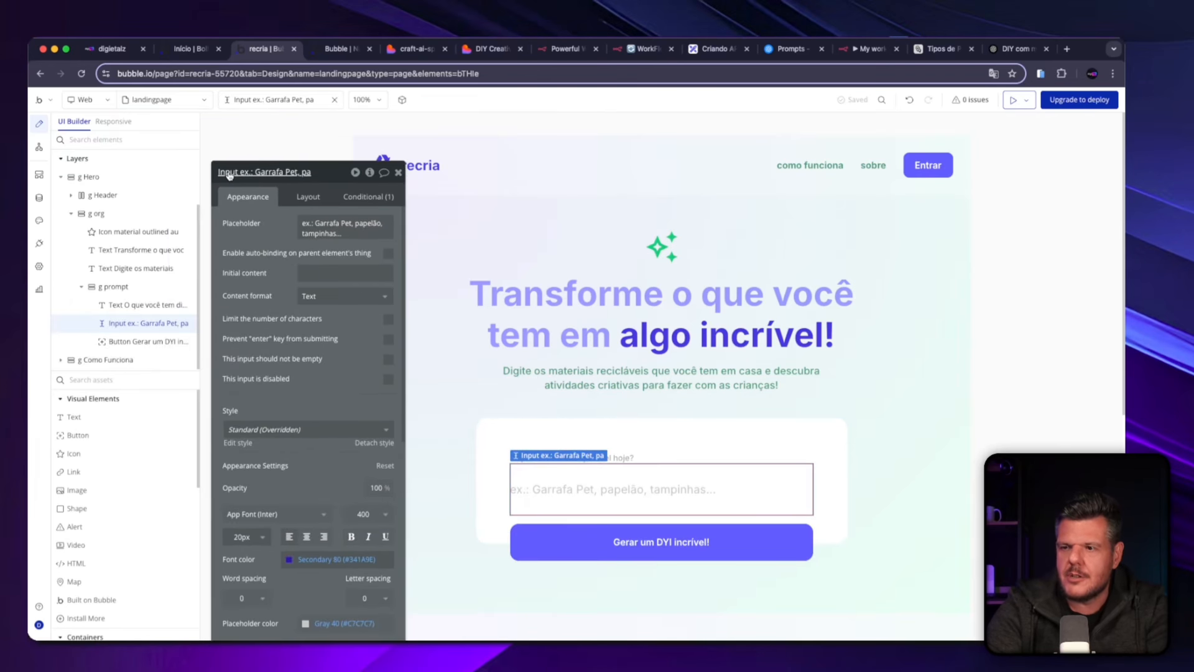
left_click(278, 173)
left_click_drag(240, 173, 311, 173)
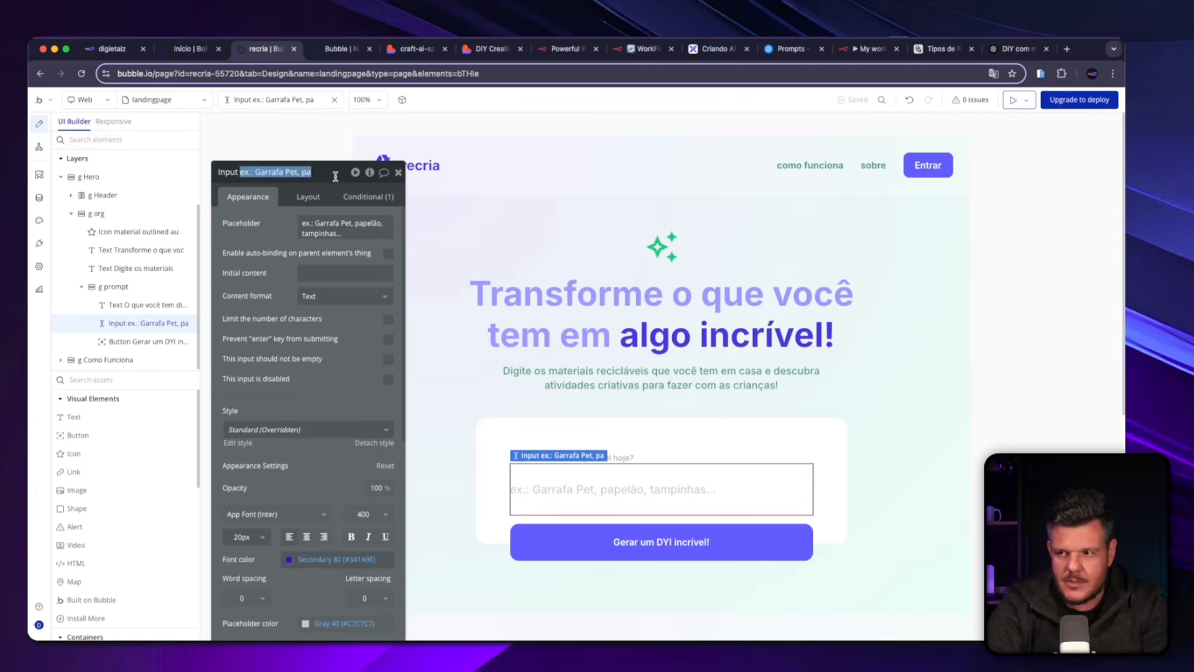
type("Elemento")
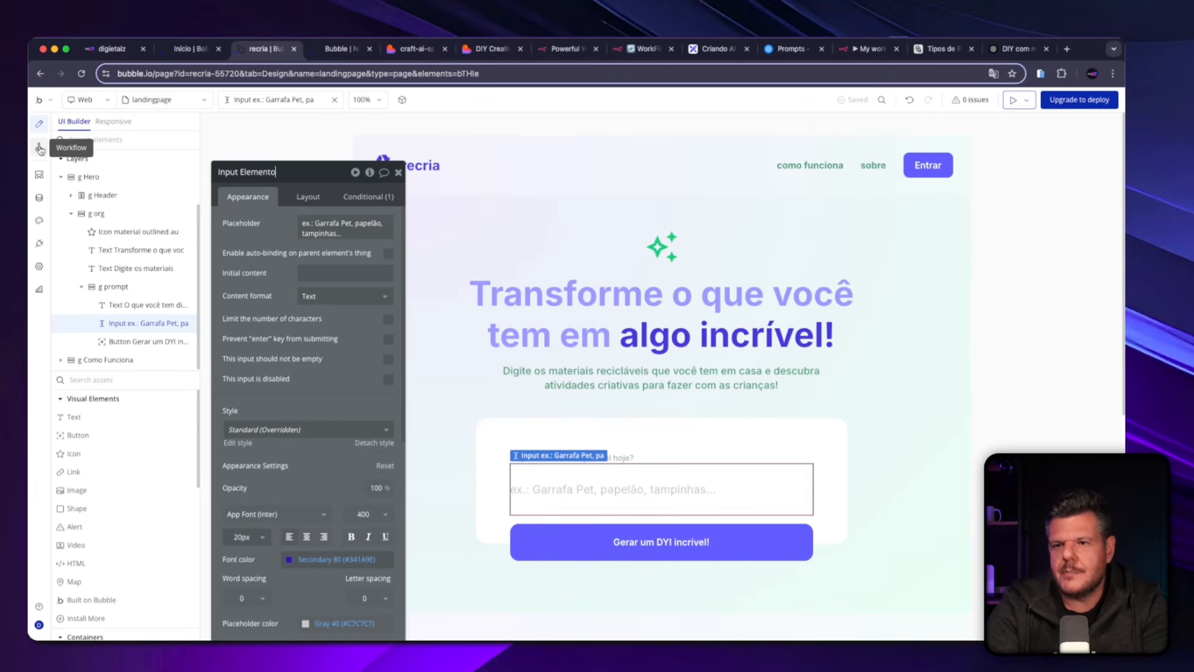
left_click(604, 552)
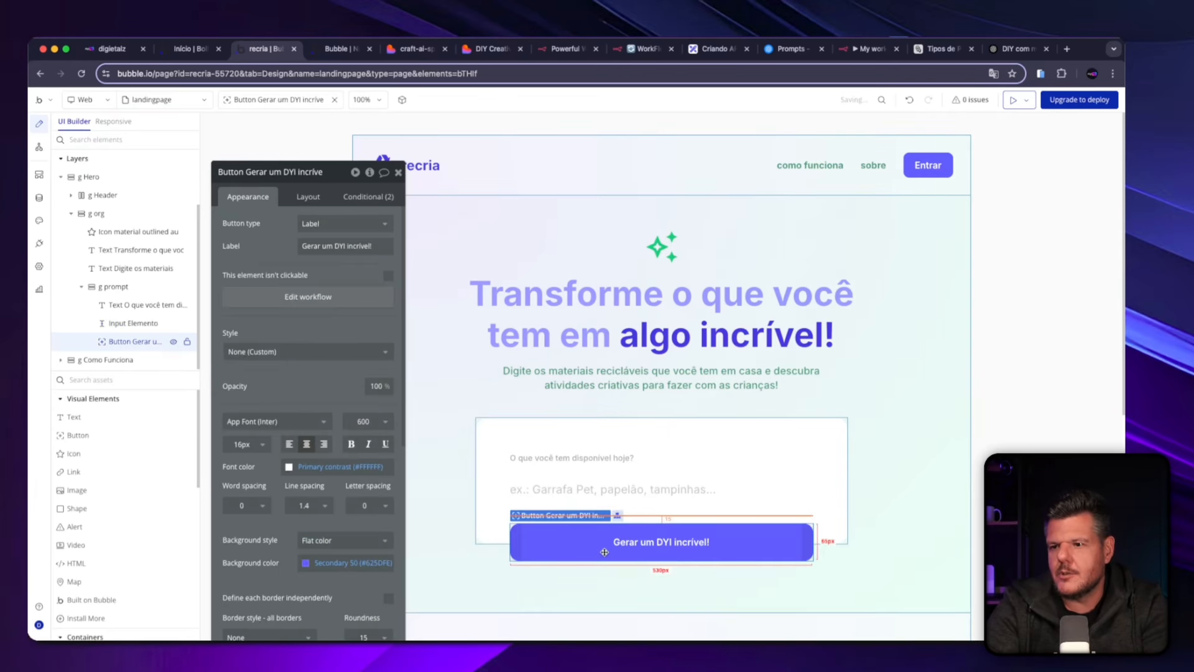
In the button workflow, replace the OpenAI - DYI - Enviando action's (body) elementos text with the dynamic expression Input Elemento's value.
left_click(37, 149)
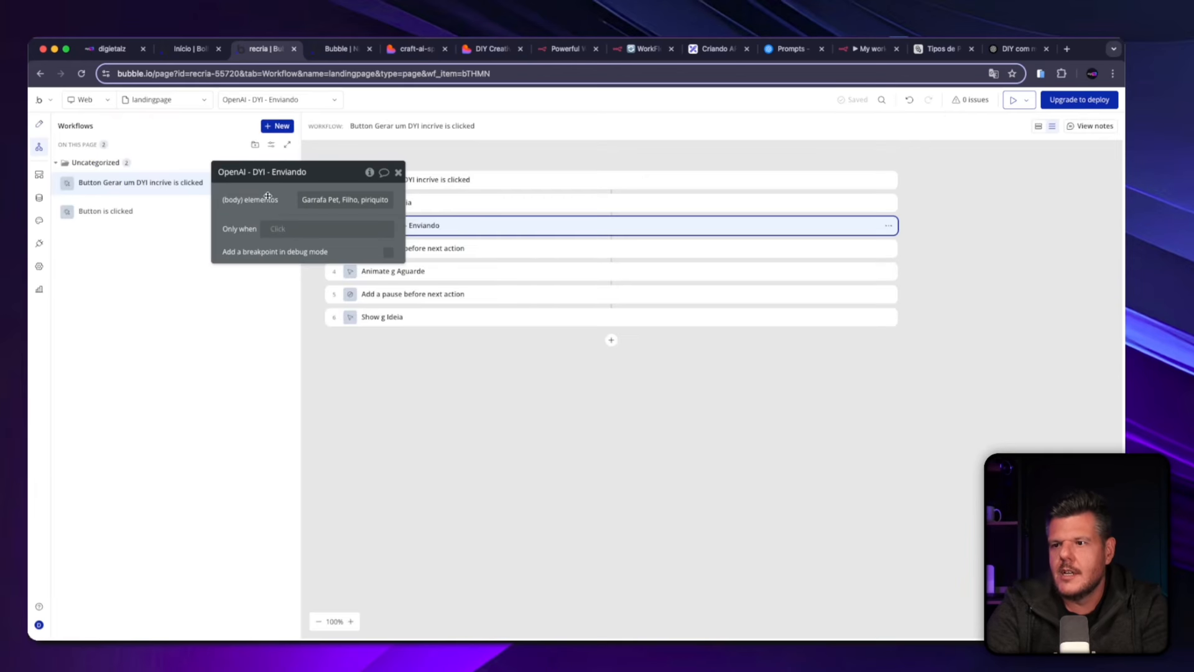
left_click_drag(268, 196, 565, 379)
left_click(576, 449)
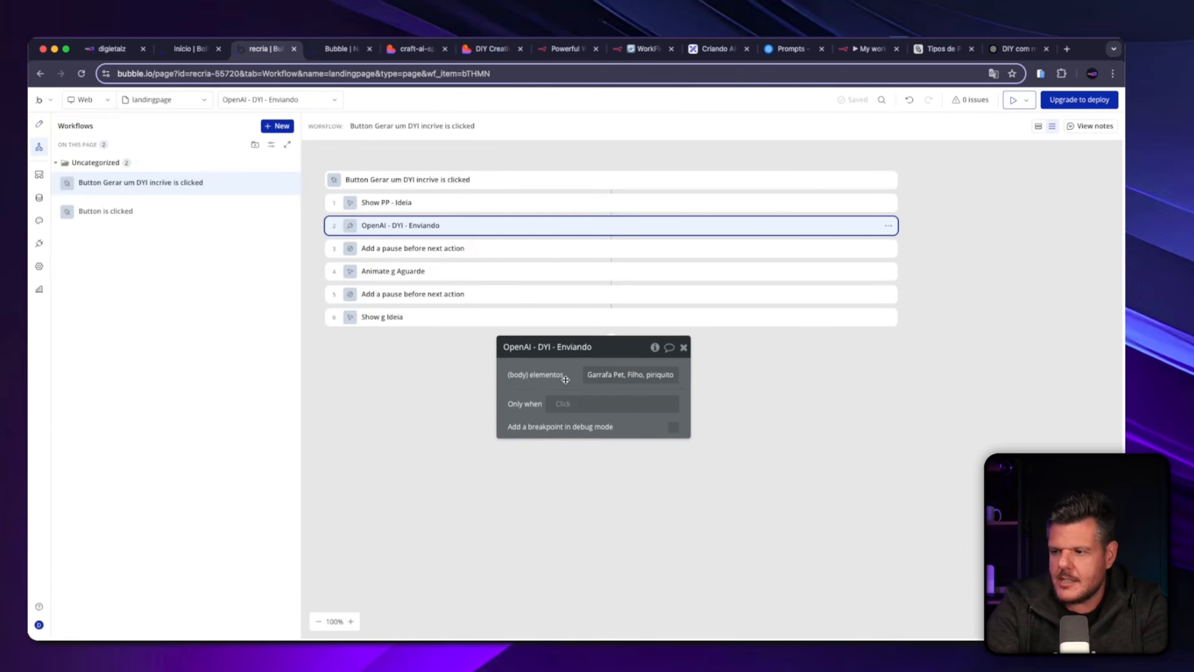
left_click(594, 374)
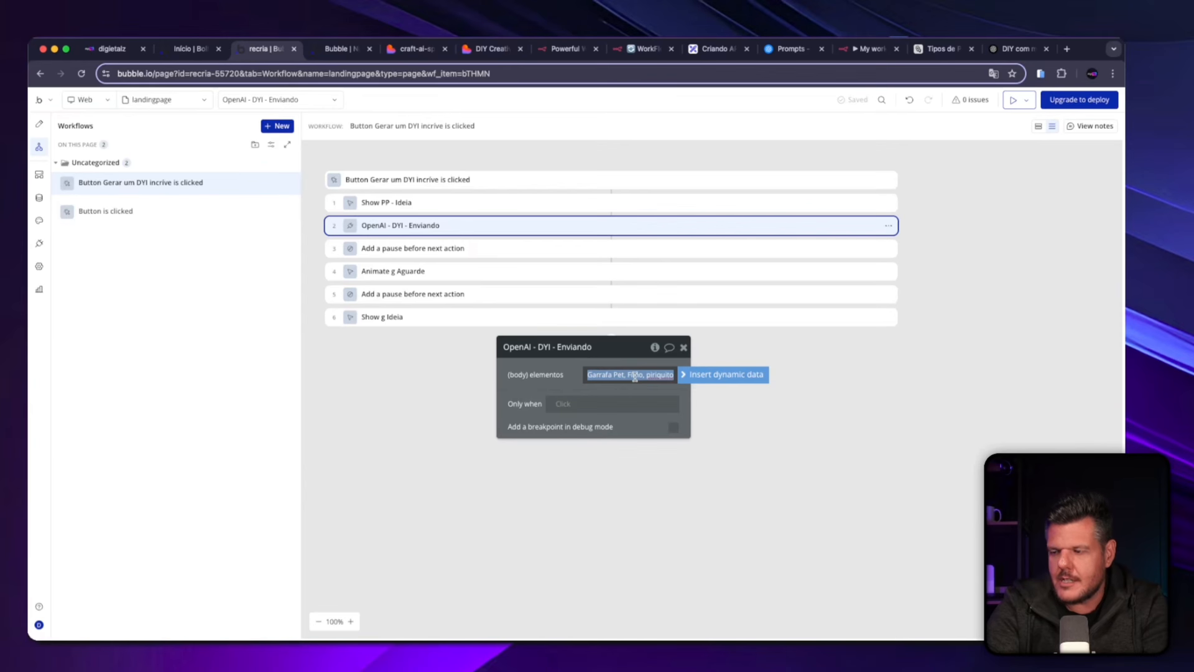
left_click(695, 374)
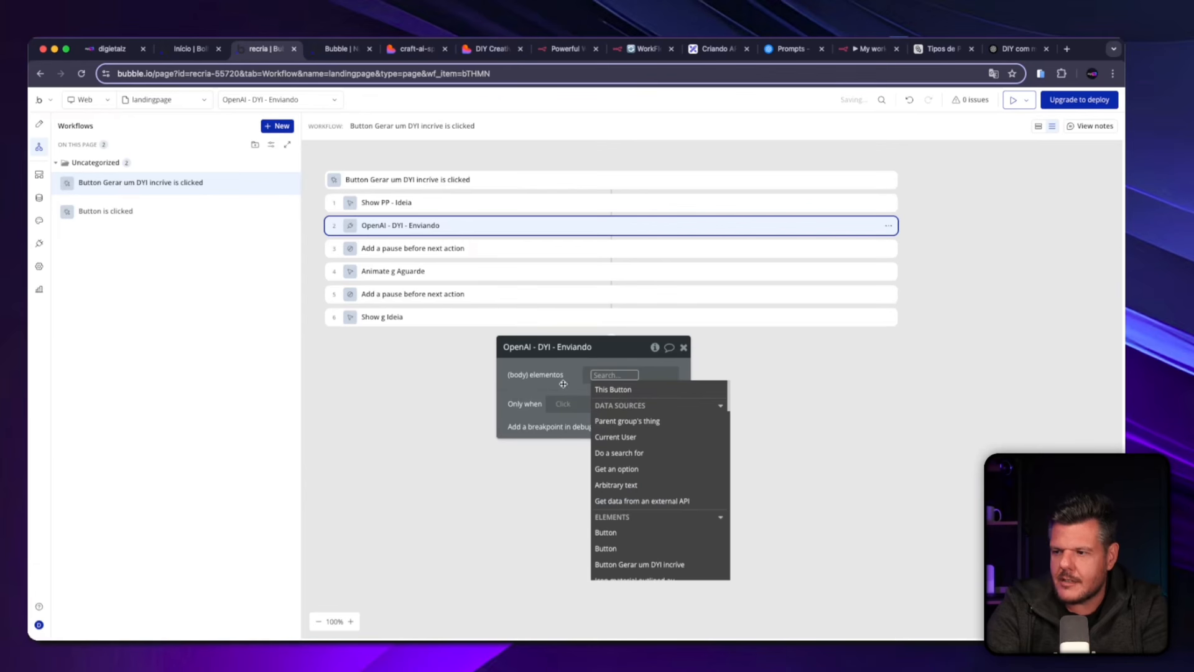
mouse_move(611, 409)
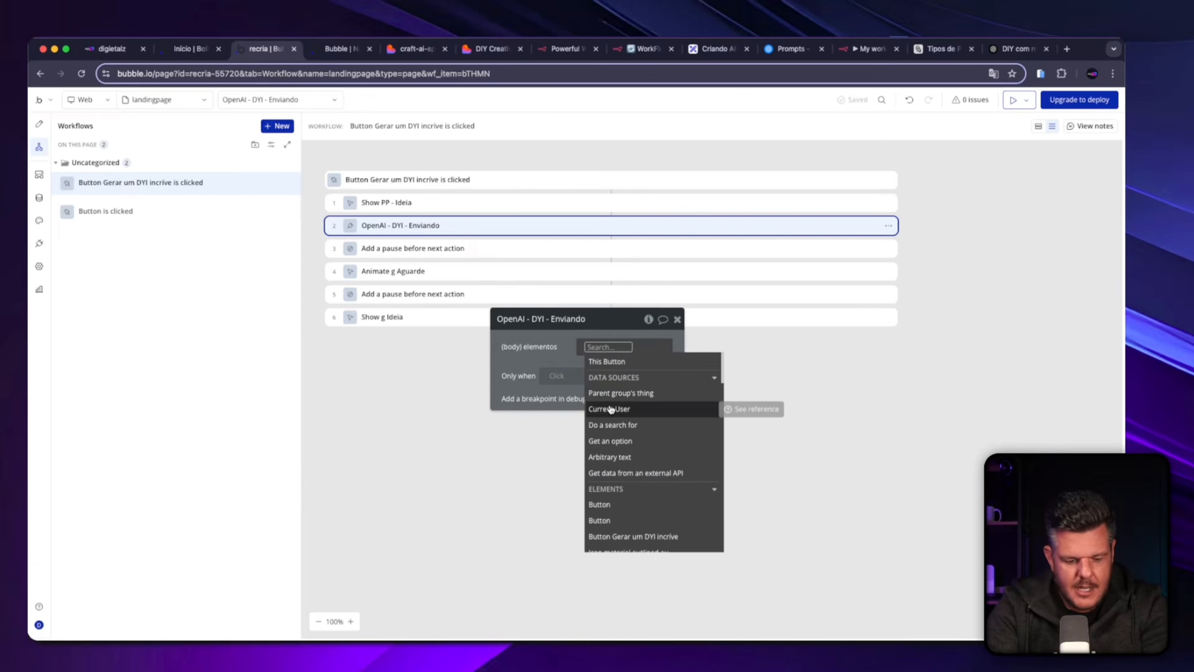
left_click(571, 347)
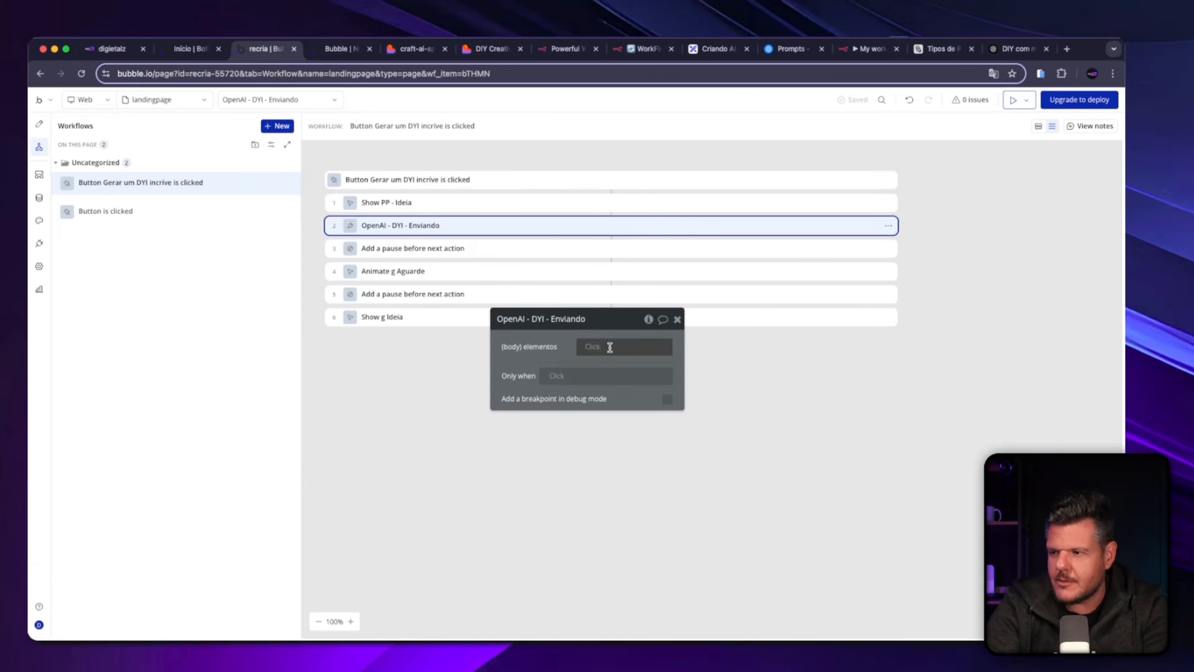
left_click(588, 348)
type("ele")
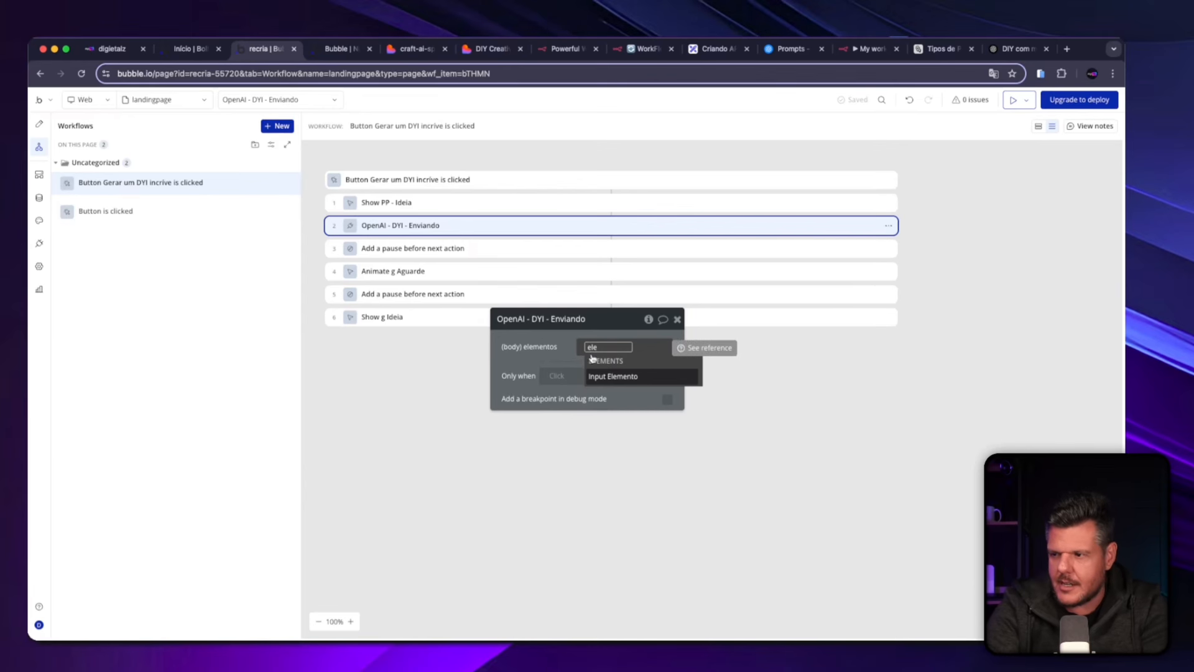
left_click(597, 375)
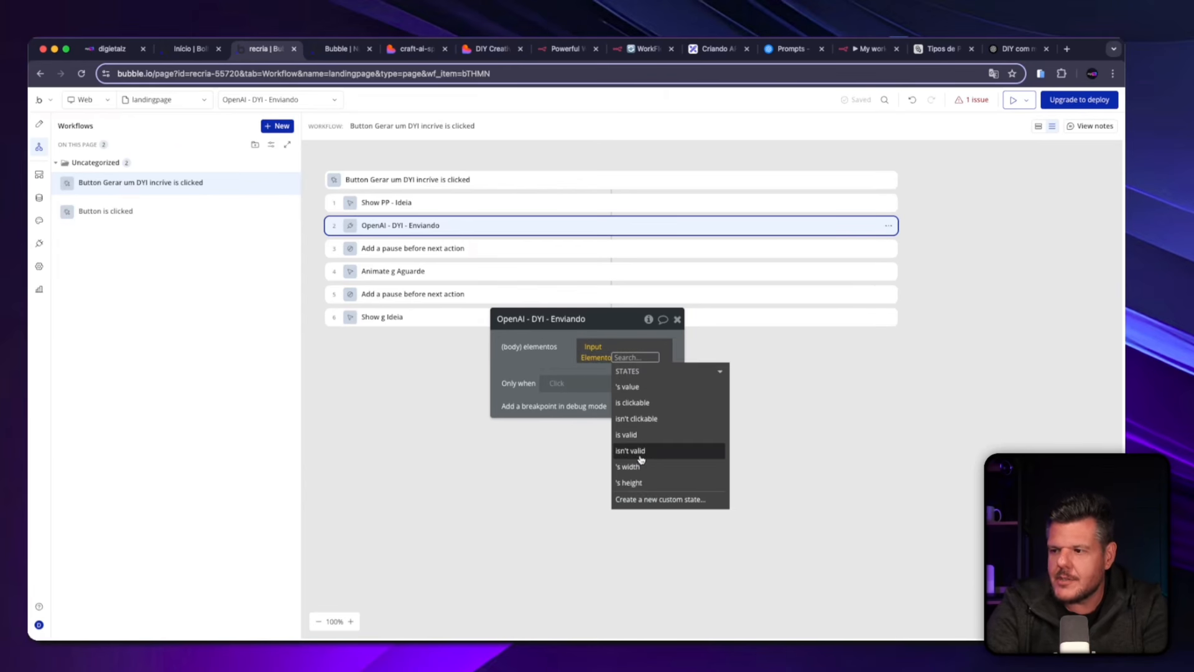
left_click(645, 388)
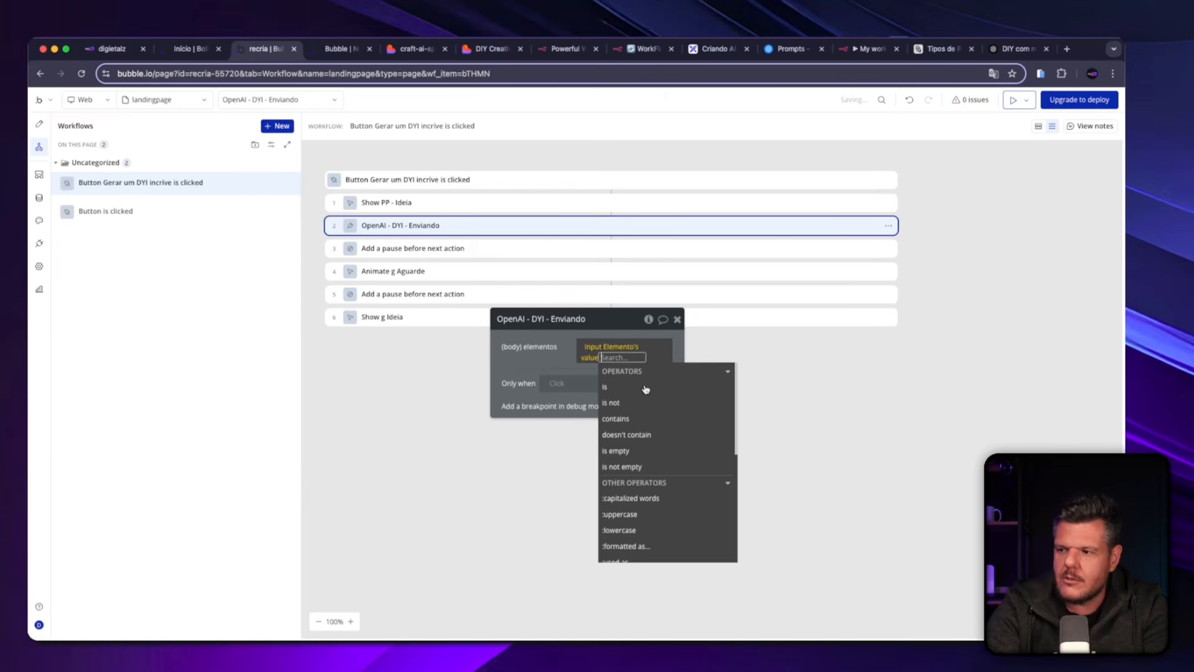
left_click(525, 359)
left_click_drag(636, 333, 627, 380)
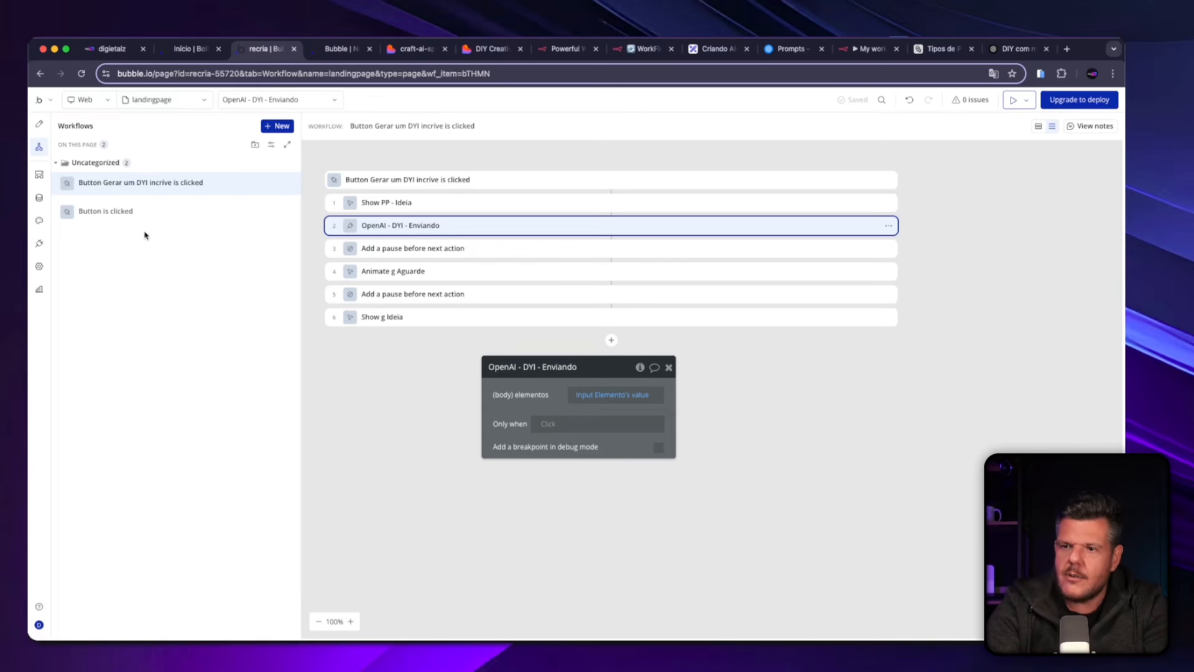
Create a trial data type named ideias in the app database and delete it again.
left_click(49, 197)
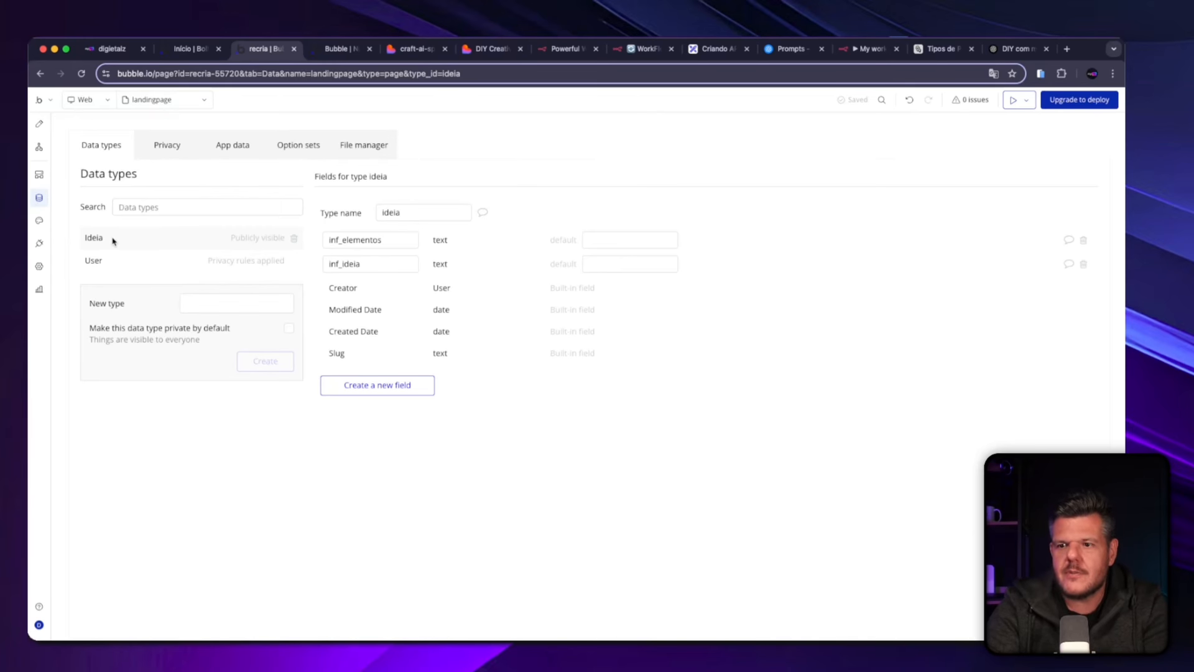
left_click(191, 298)
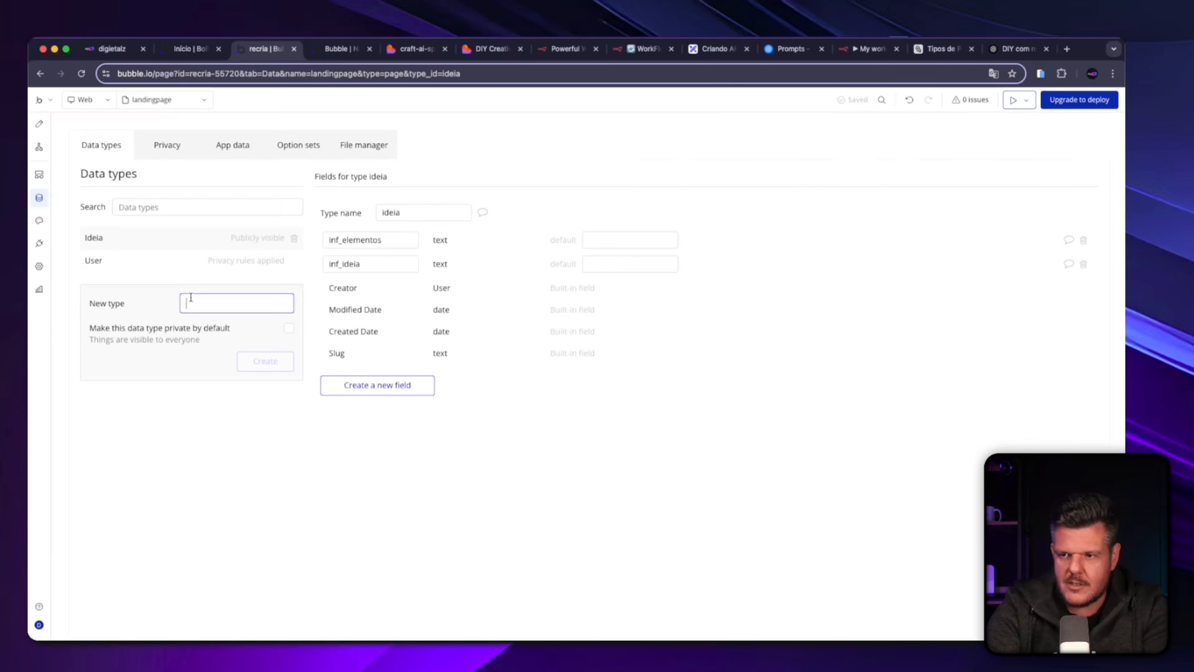
type("ide")
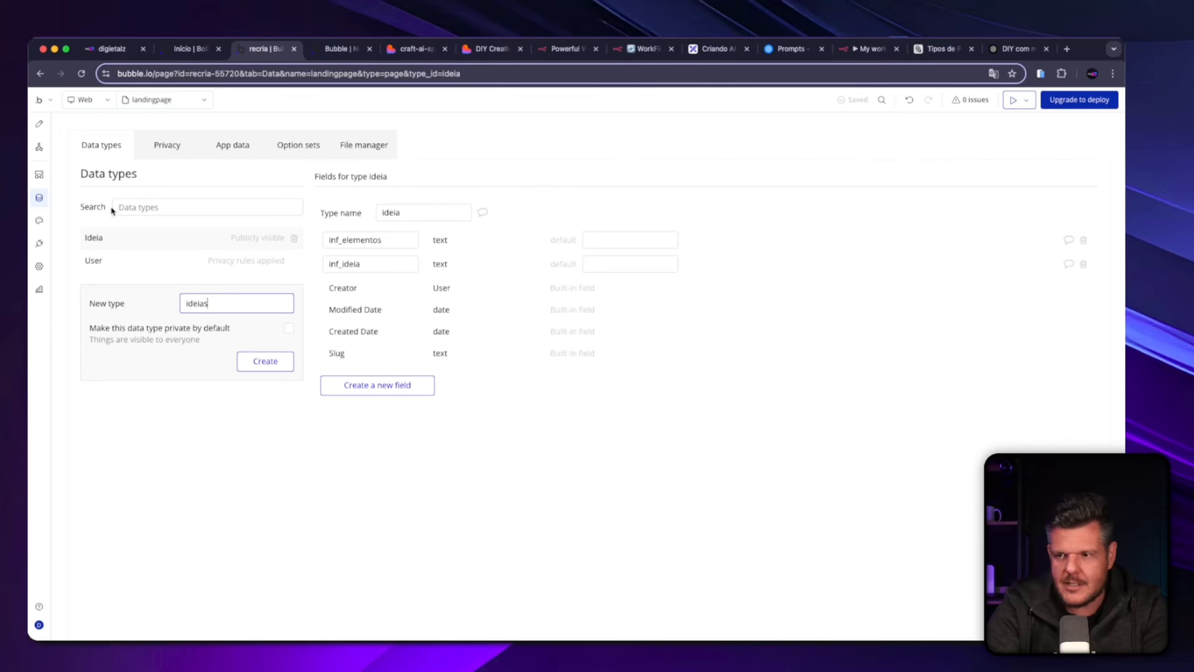
type("ias")
left_click(265, 361)
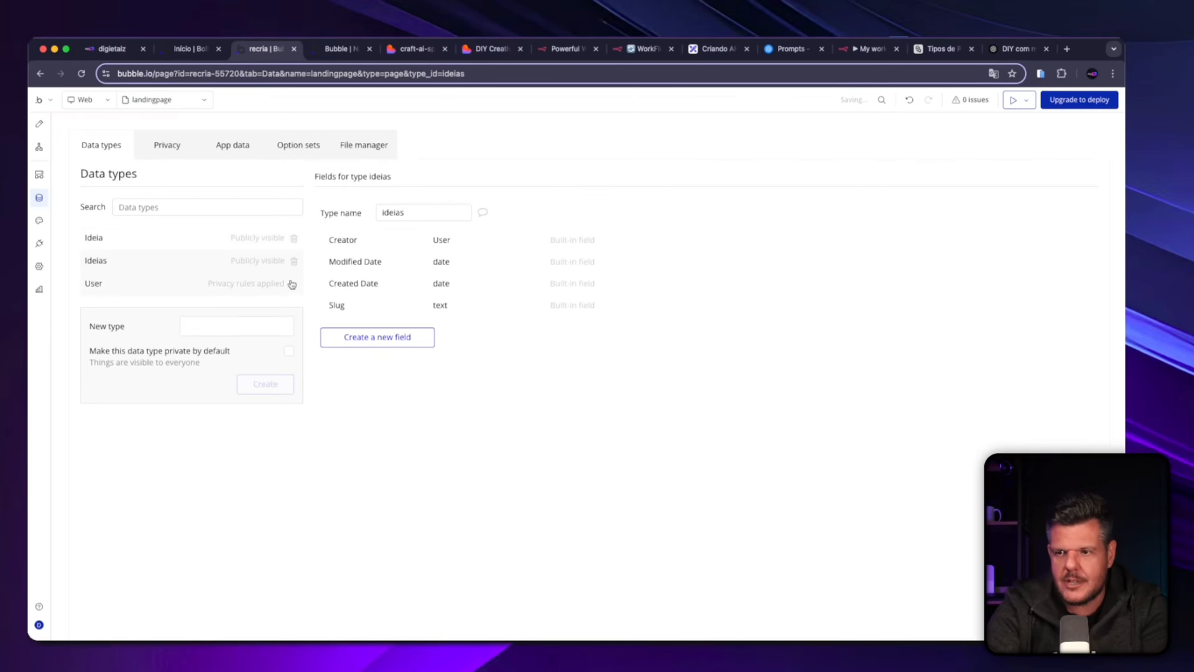
left_click(295, 261)
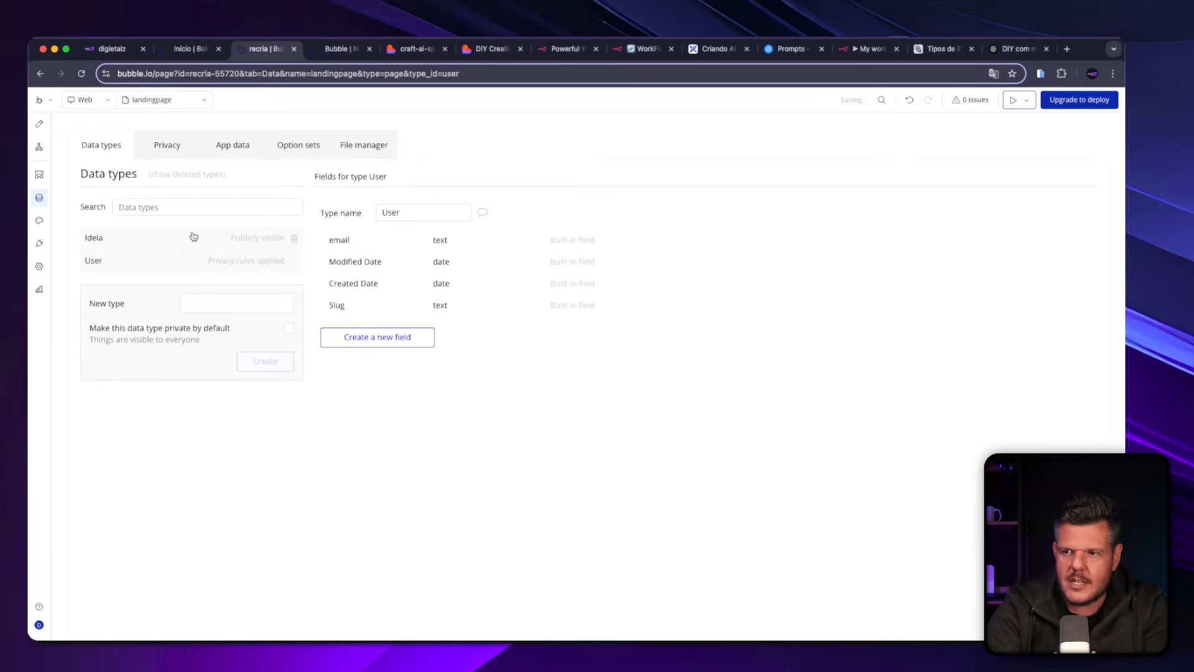
Add a new field named inf_lemdaiusdh of type text to the ideia data type.
left_click(177, 237)
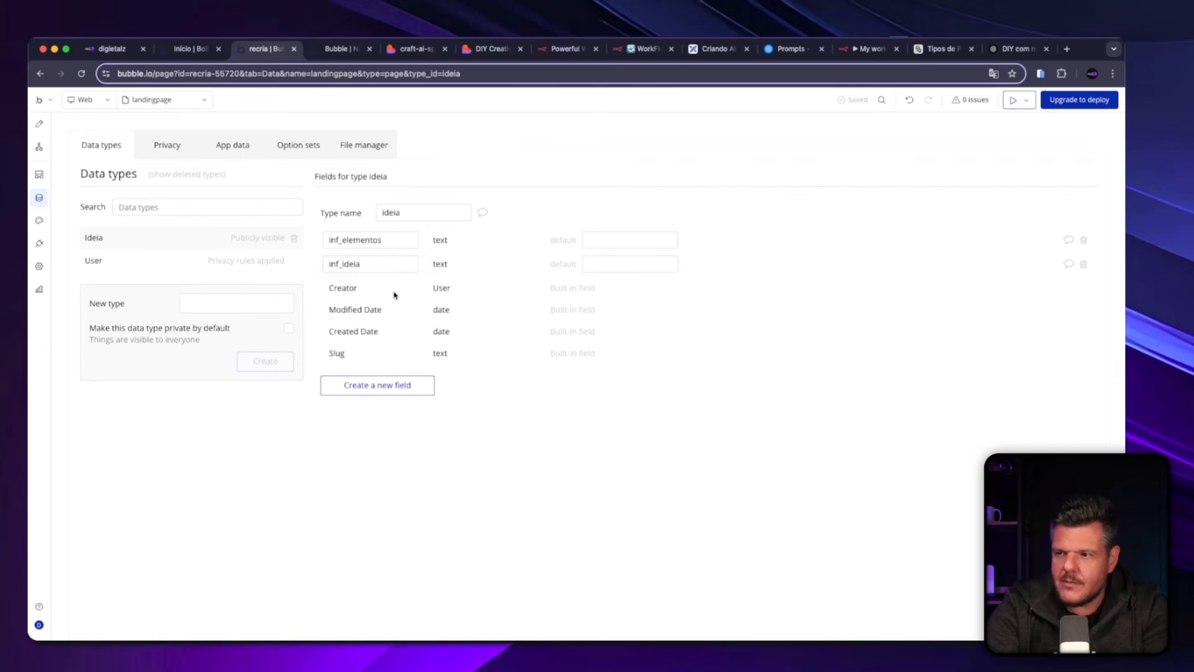
left_click_drag(398, 239, 296, 244)
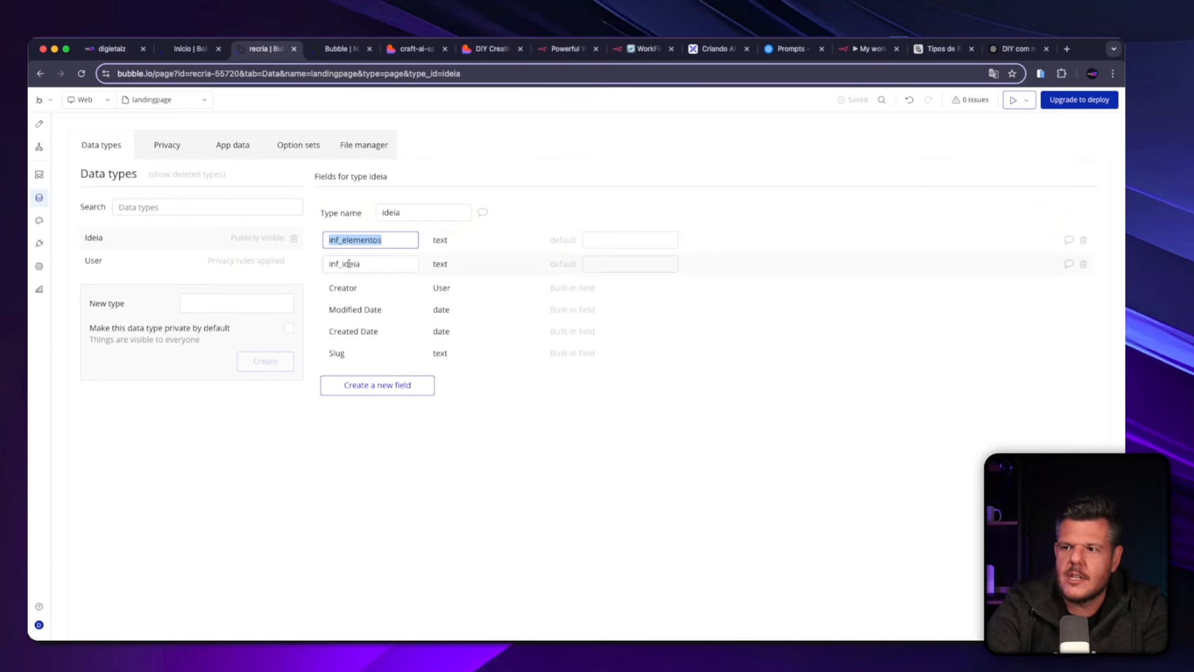
key("Tab")
left_click_drag(377, 264, 324, 272)
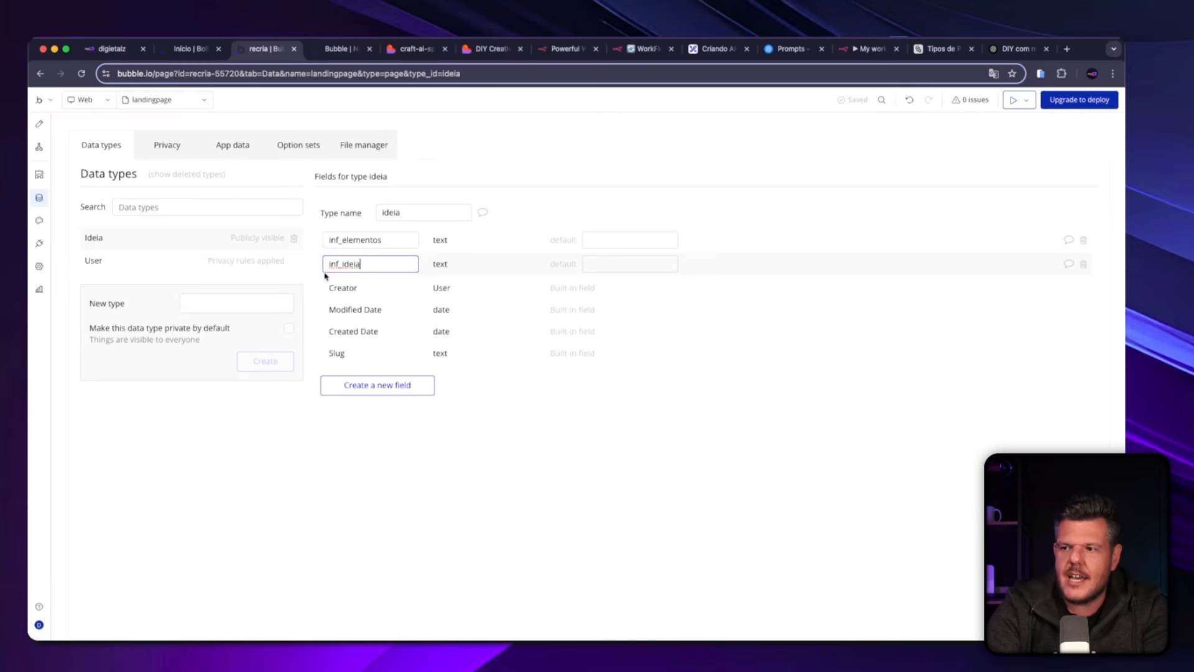
left_click(446, 252)
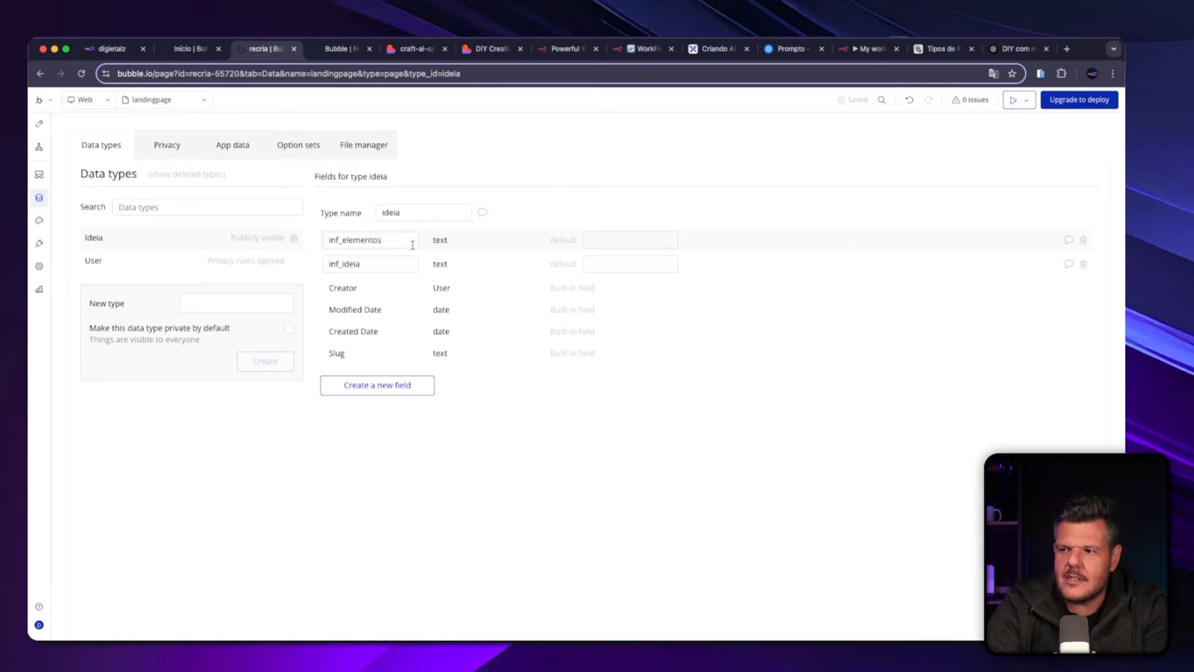
left_click(403, 385)
double_click(511, 346)
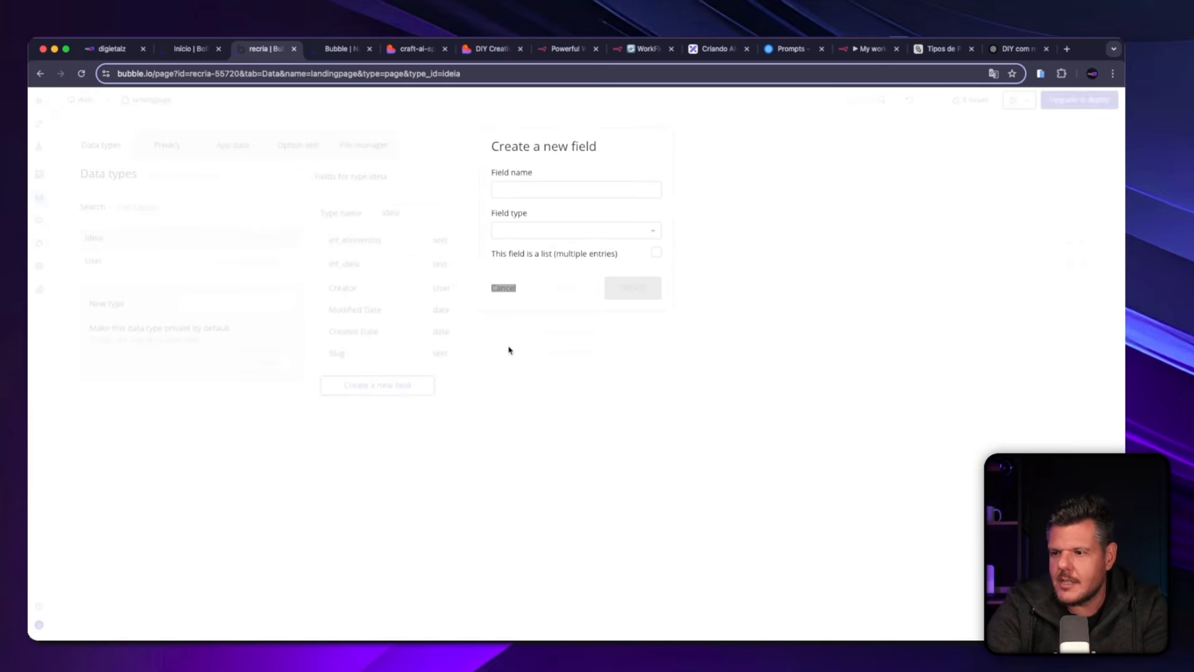
left_click(377, 386)
left_click(518, 188)
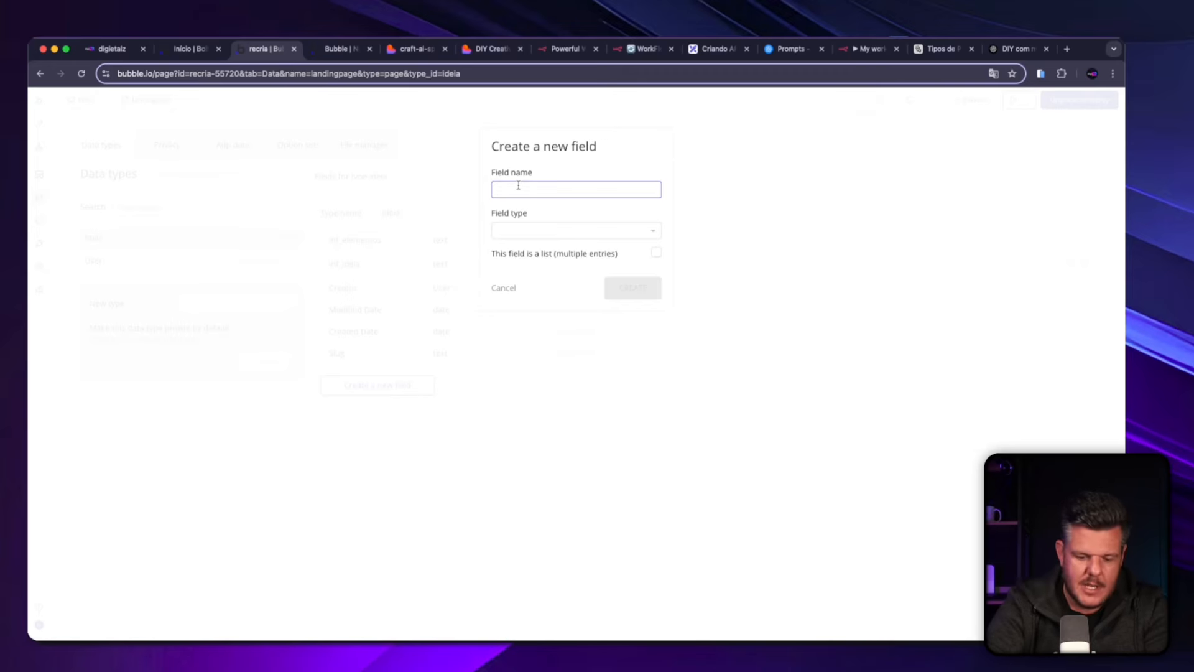
type("inf_lem")
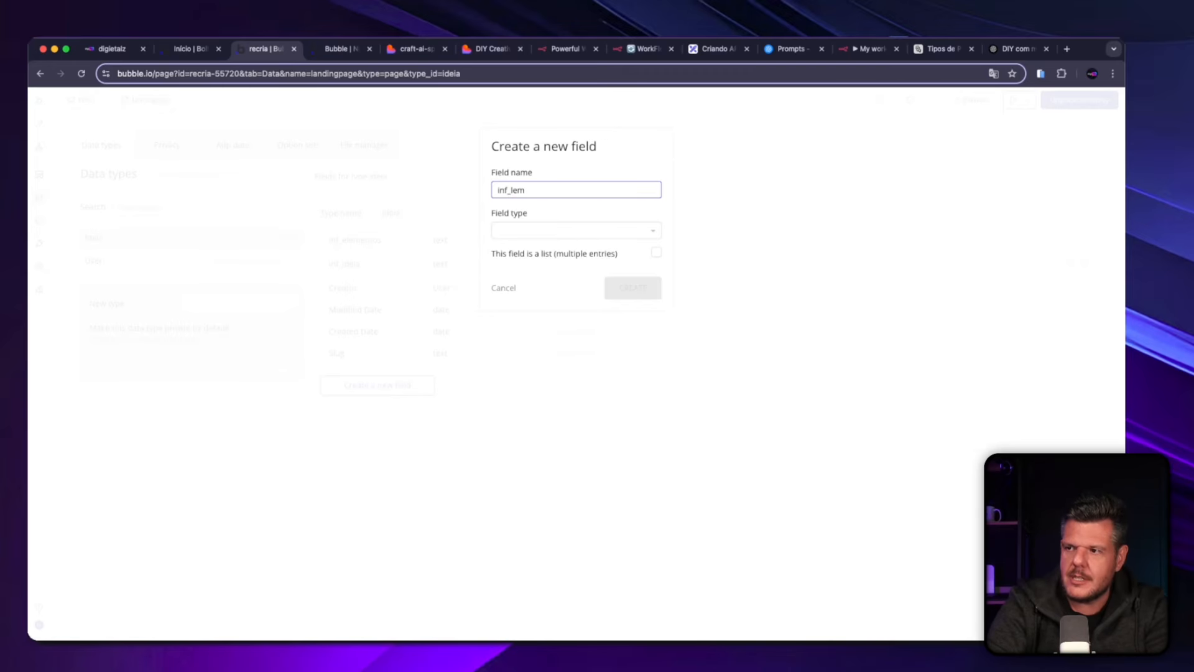
type("daiusdh")
left_click(515, 231)
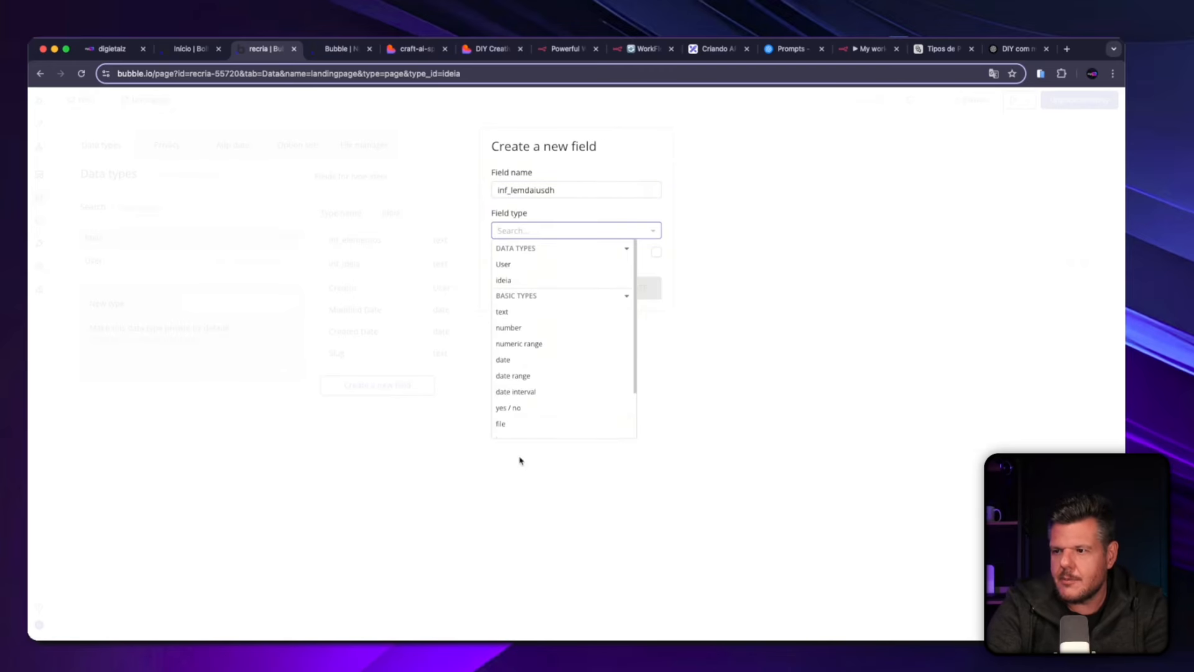
left_click(537, 310)
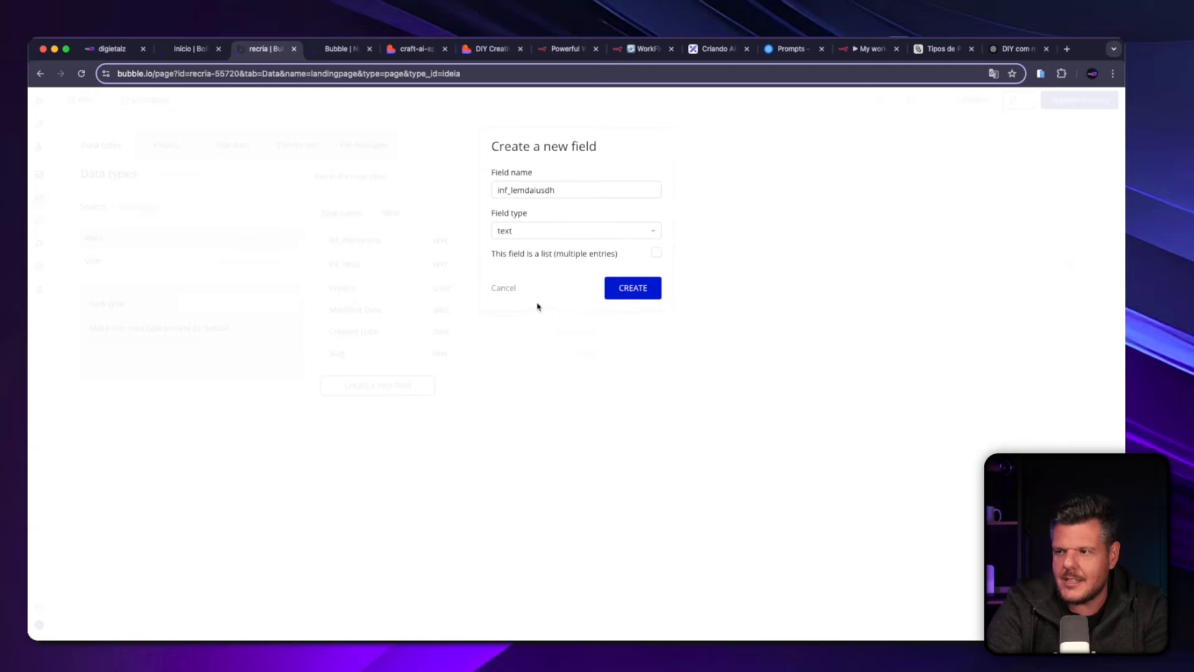
left_click(613, 292)
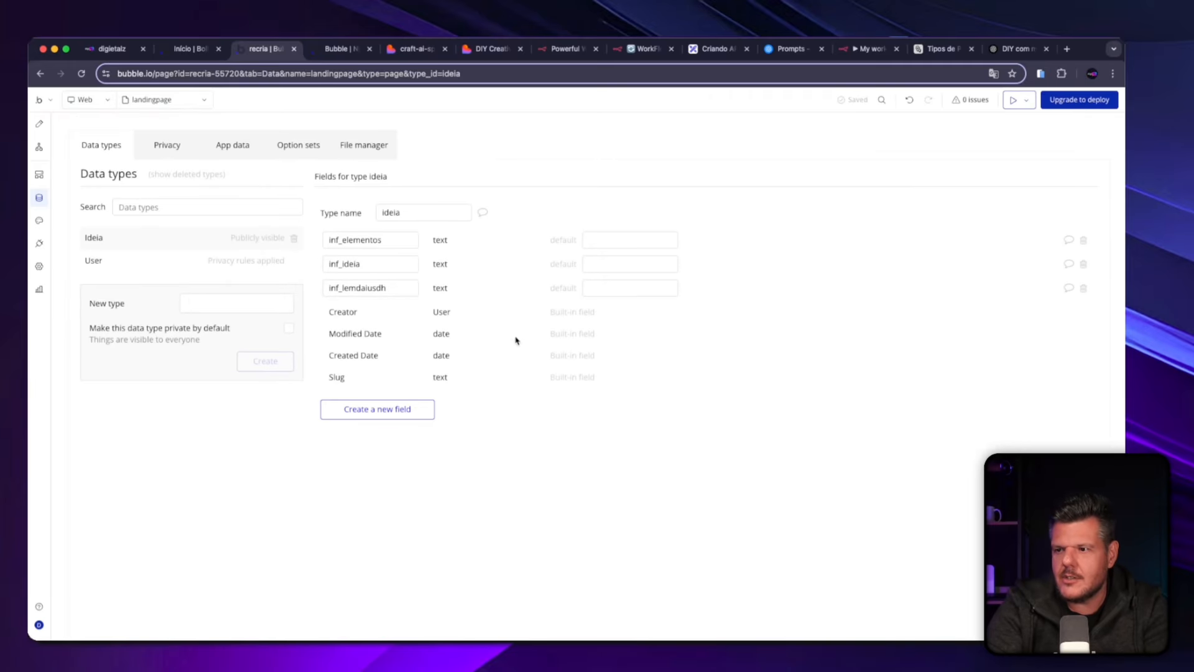
Delete the inf_lemdaiusdh field from the ideia data type.
left_click(1083, 288)
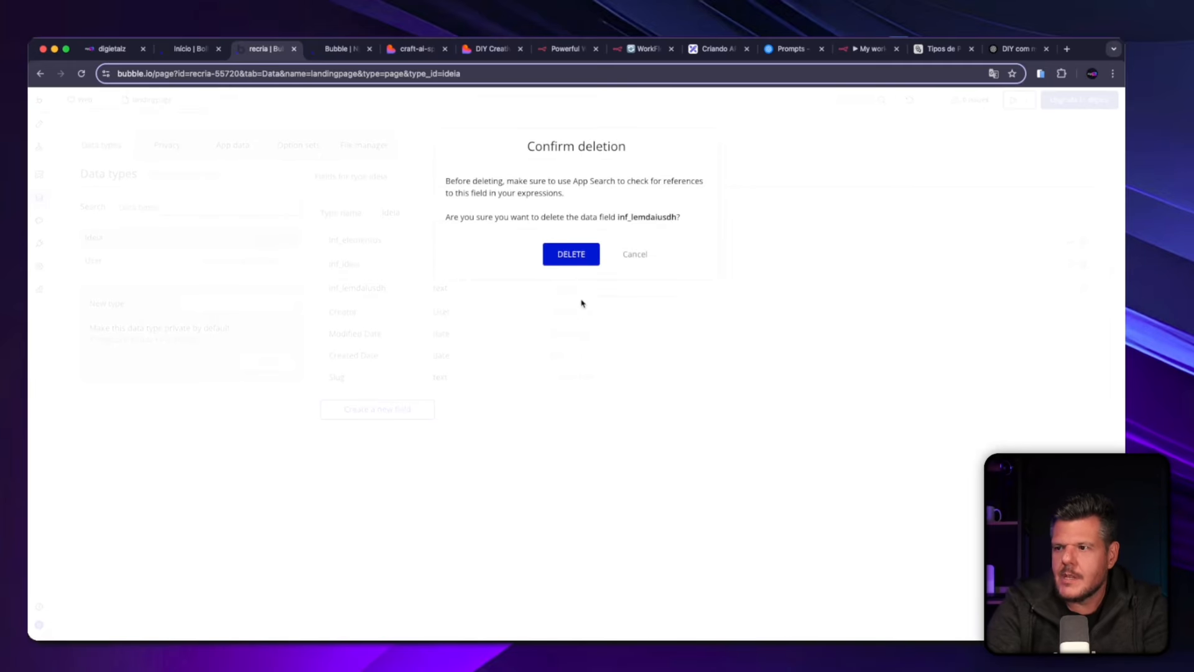
left_click(571, 254)
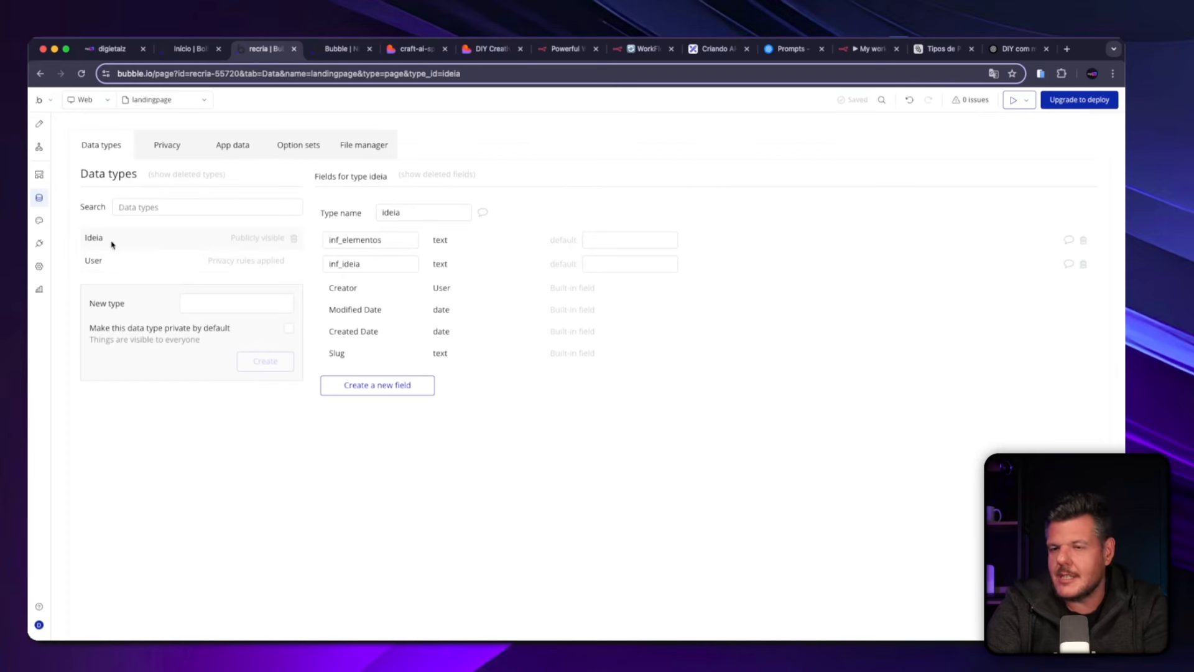
In the Gerar um DYI button workflow, add a Create a new thing action of type ideia between Show PP - Ideia and OpenAI - DYI - Enviando.
left_click(37, 148)
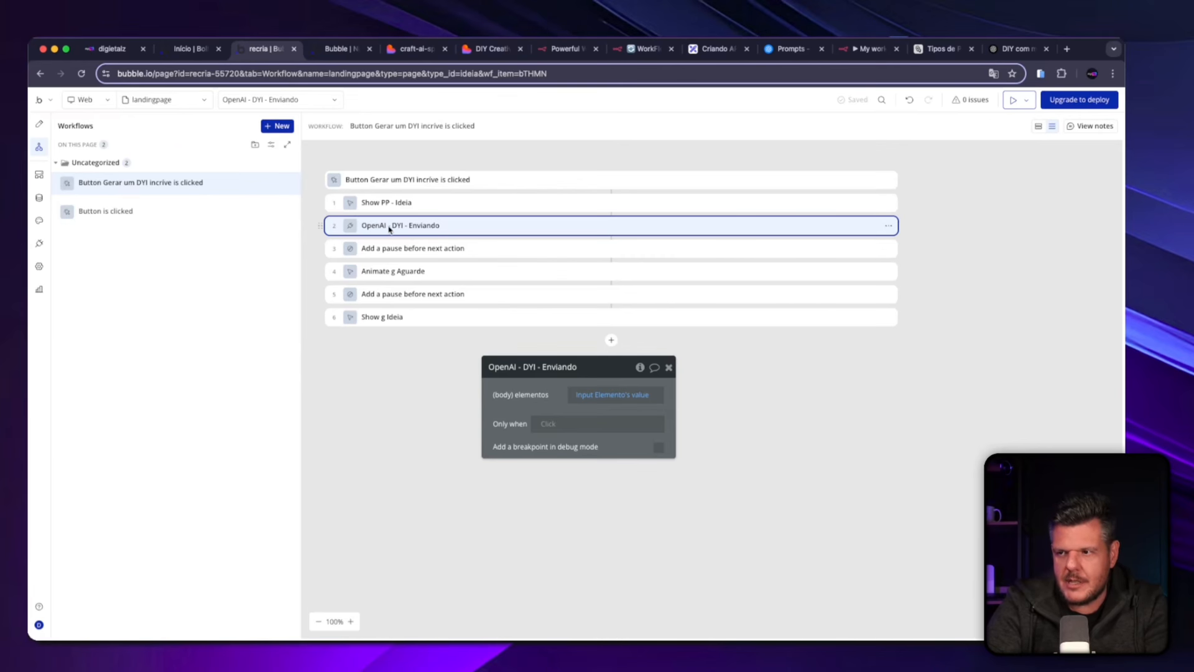
left_click(611, 340)
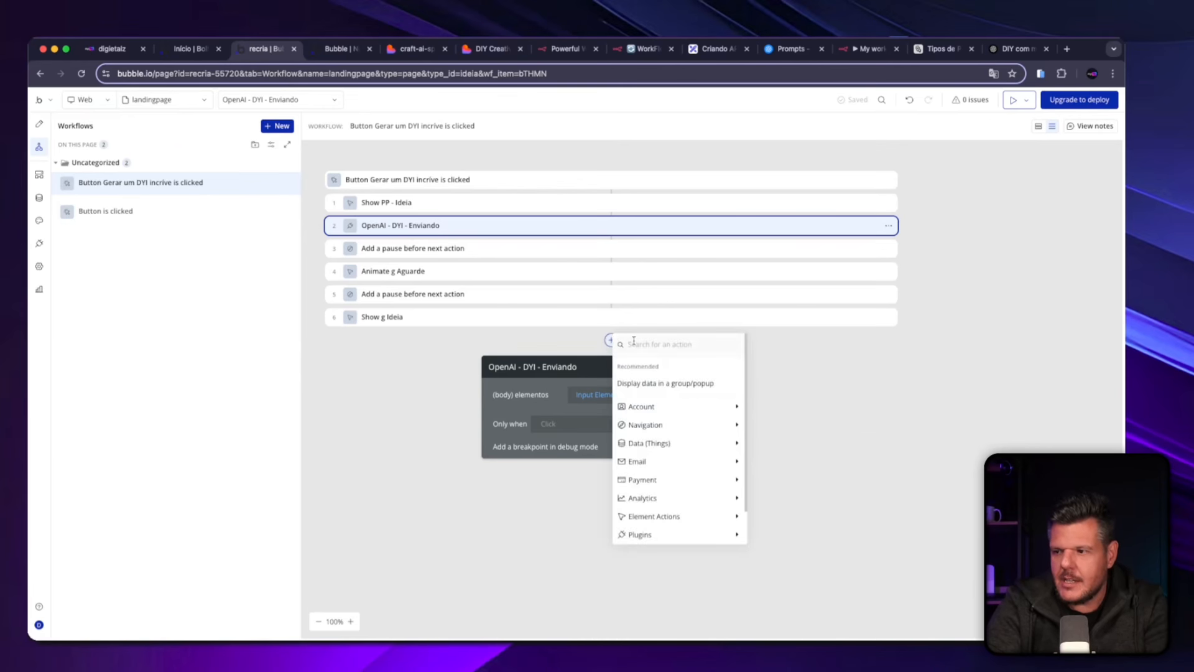
mouse_move(664, 444)
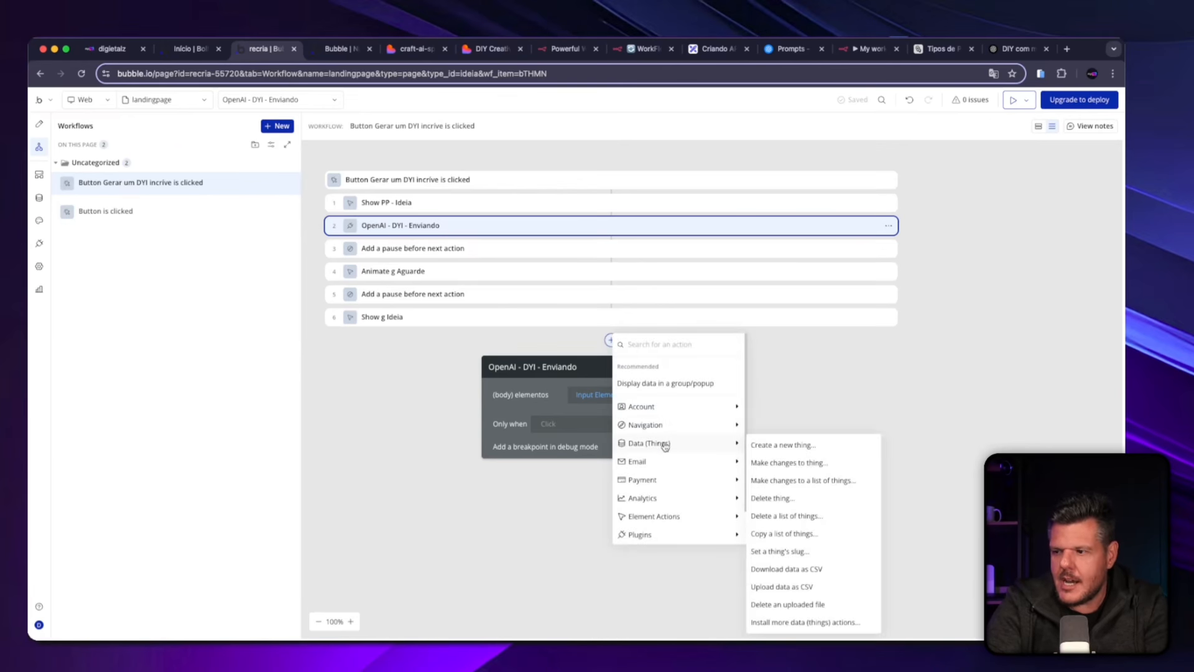
left_click(781, 446)
left_click_drag(420, 343, 417, 234)
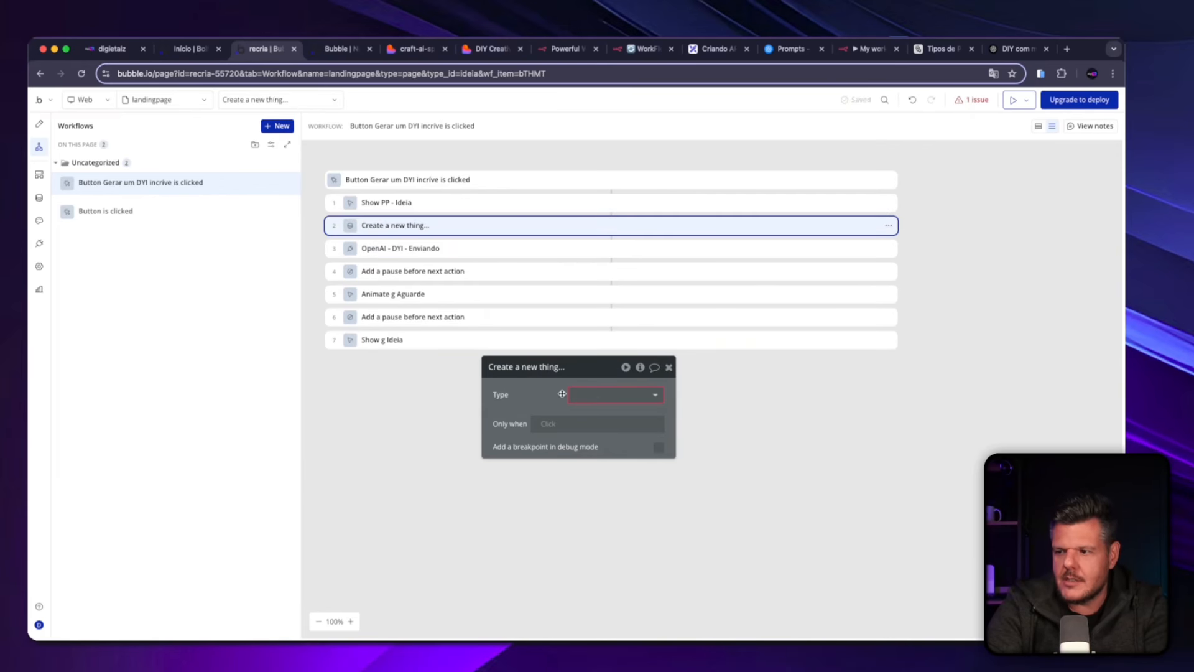
left_click(583, 395)
left_click(591, 426)
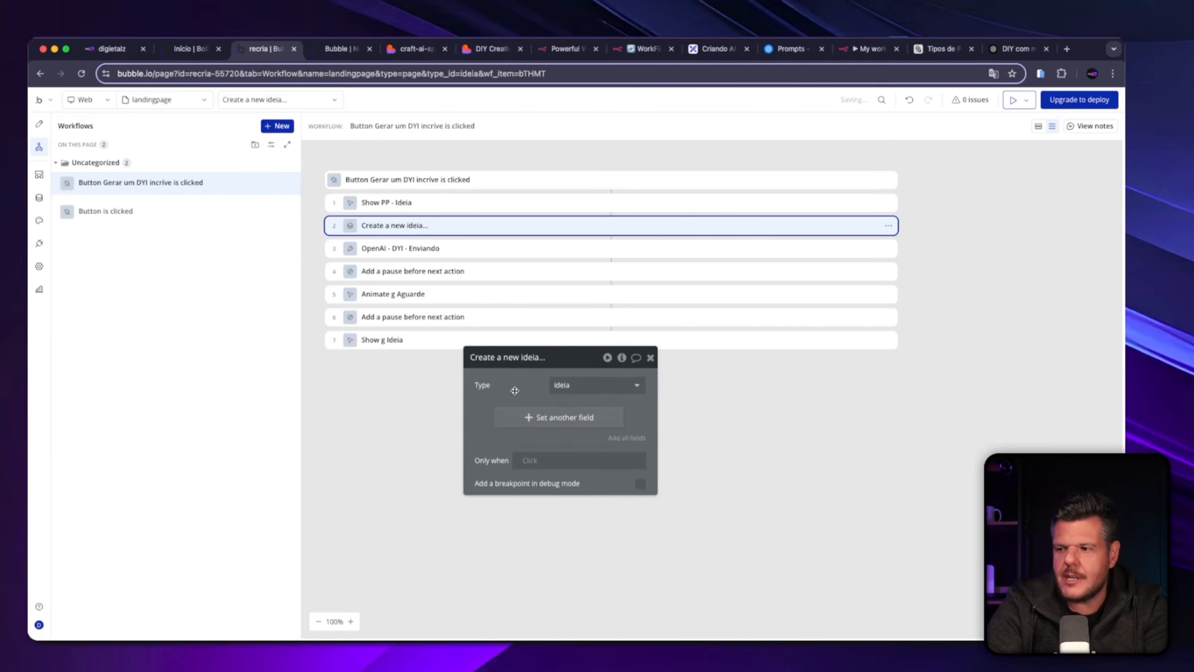
In the Create a new ideia action, set inf_elementos to Input Elemento's value and leave out the inf_ideia field.
left_click(631, 438)
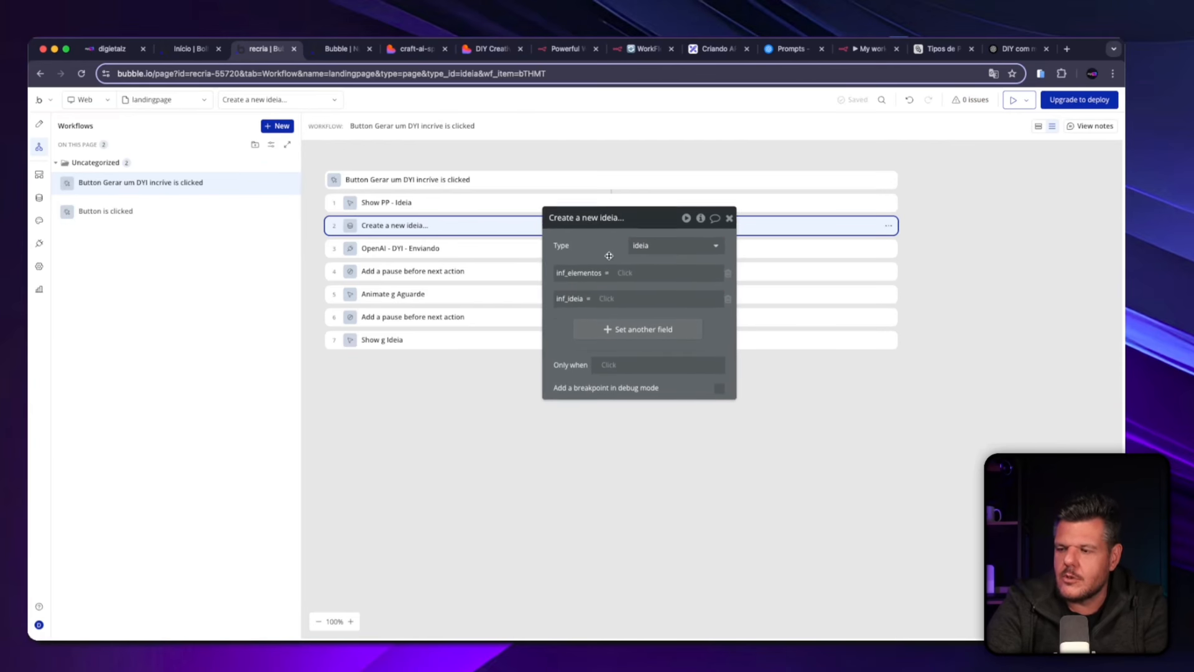
left_click(623, 267)
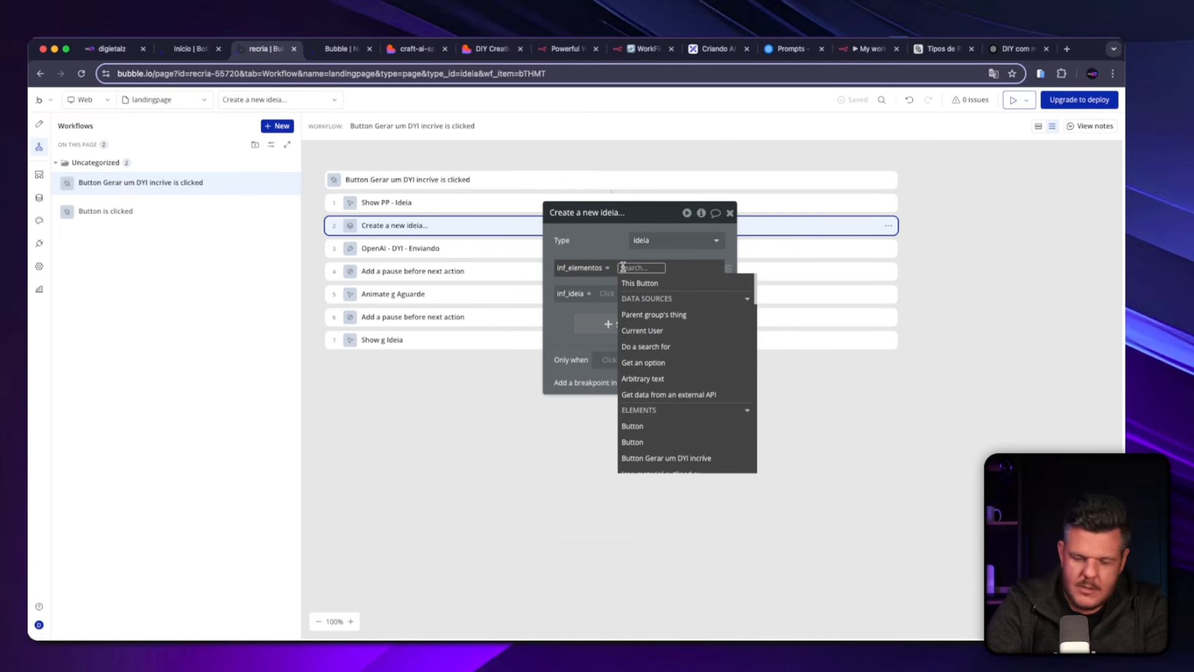
type("inpu")
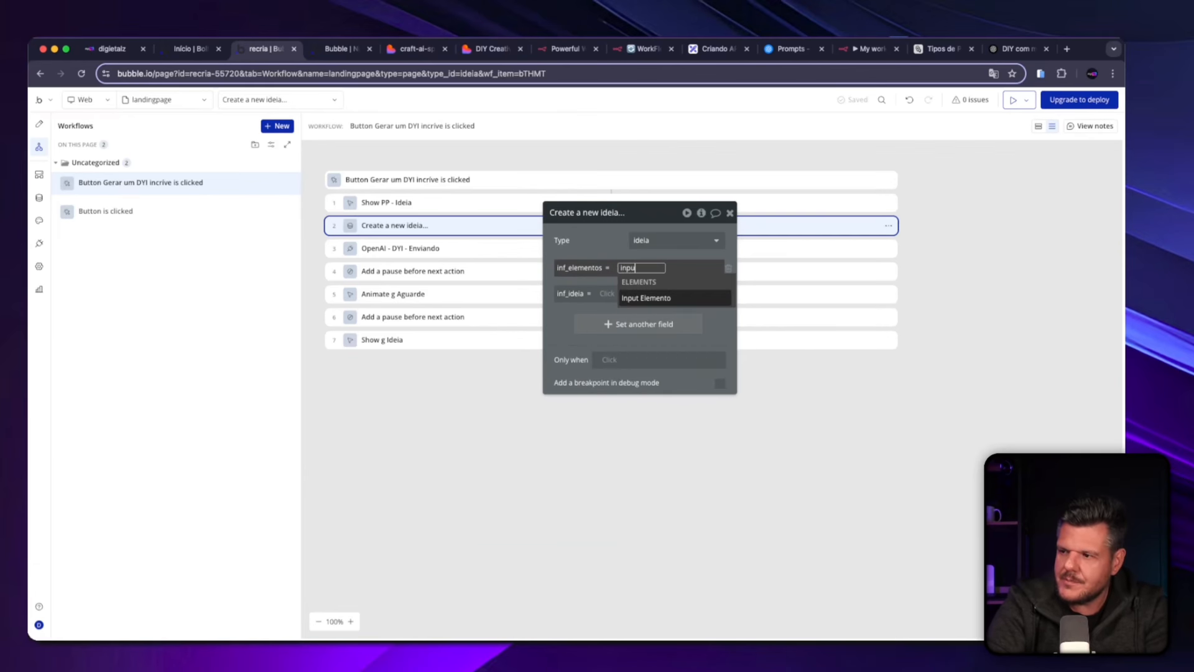
left_click(646, 298)
left_click(678, 301)
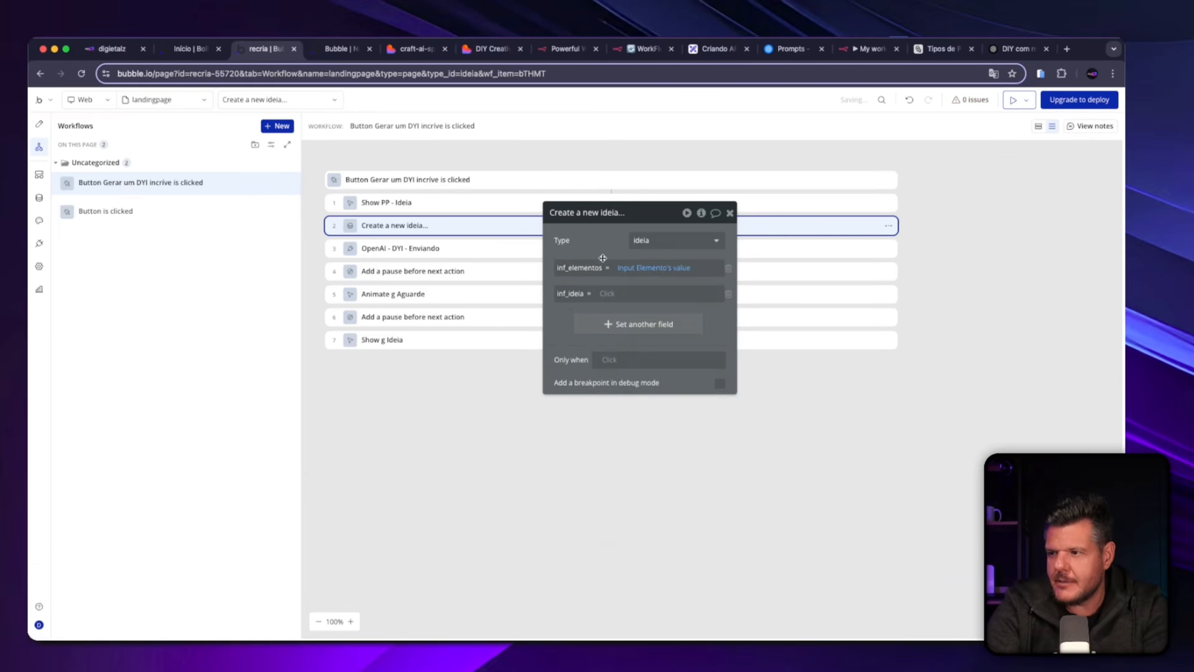
left_click(727, 295)
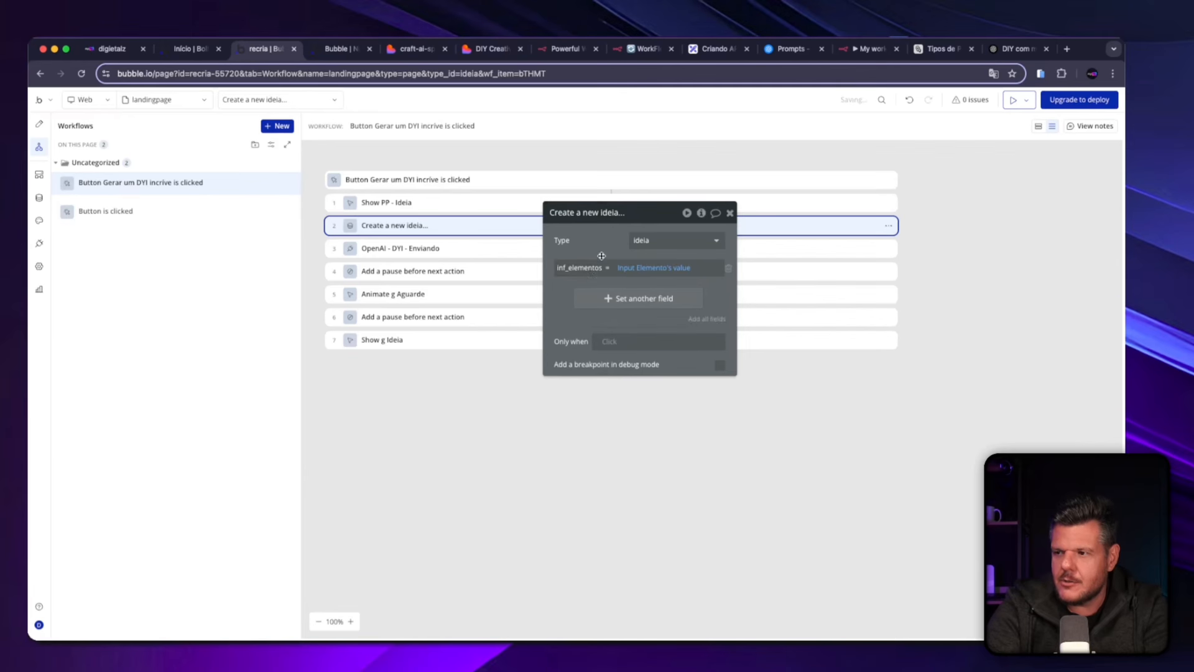
left_click_drag(602, 254, 657, 269)
Add a Make changes to thing action to the workflow and place it between the first pause and Animate g Aguarde.
left_click(391, 252)
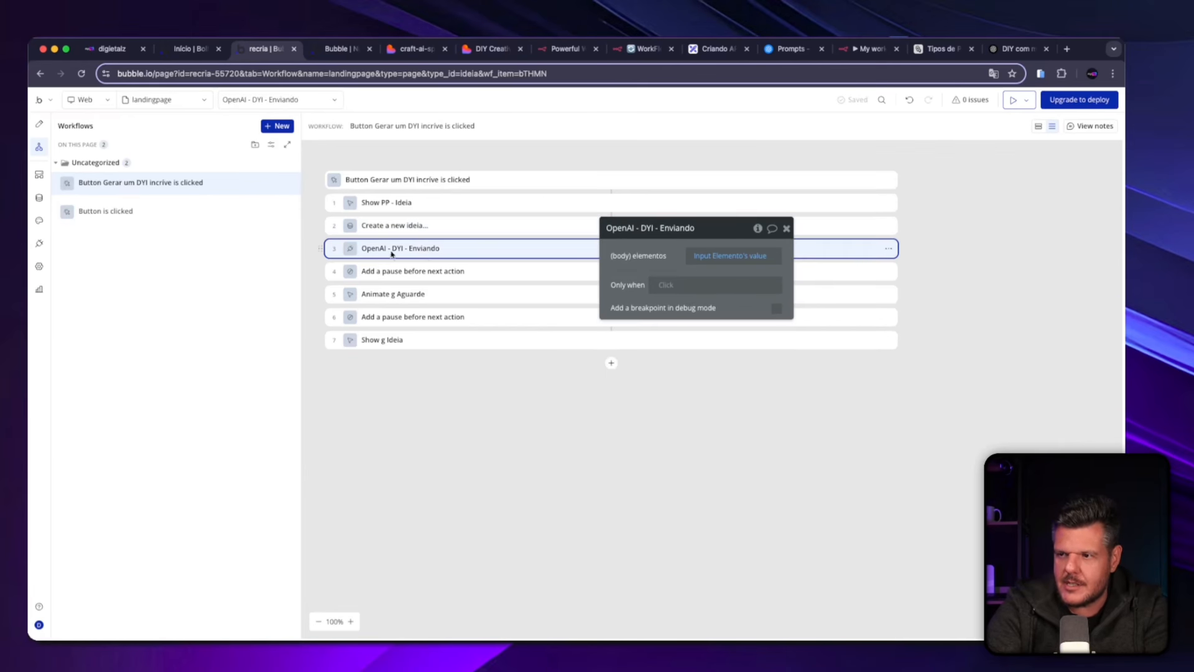
left_click(430, 230)
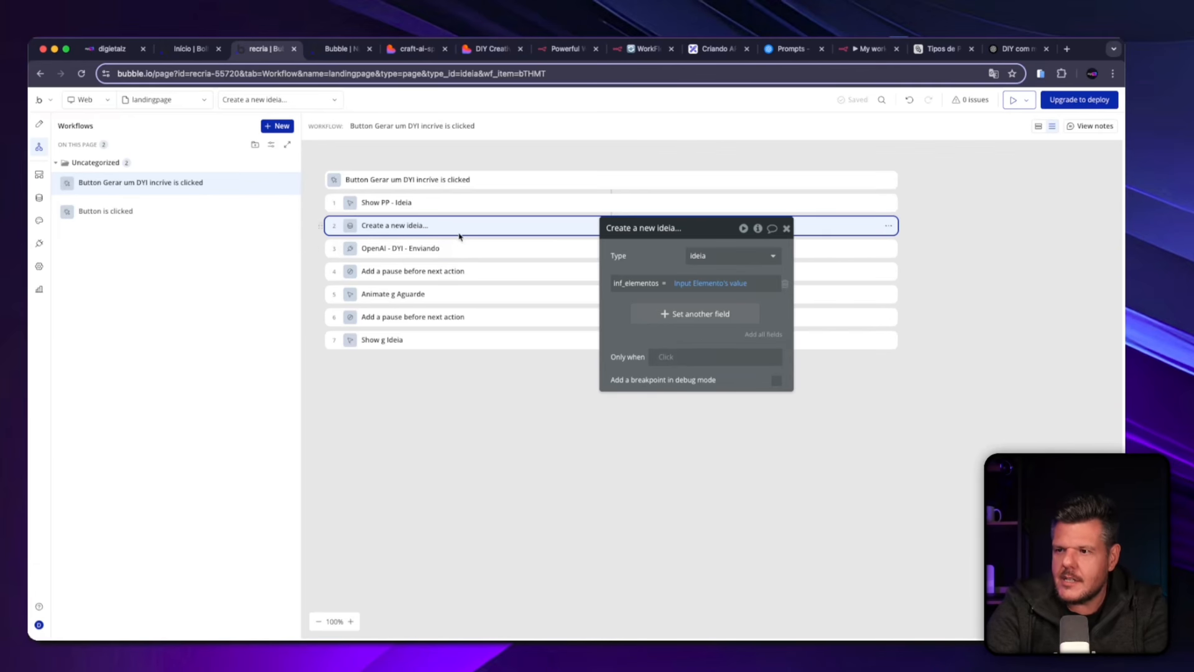
left_click(449, 249)
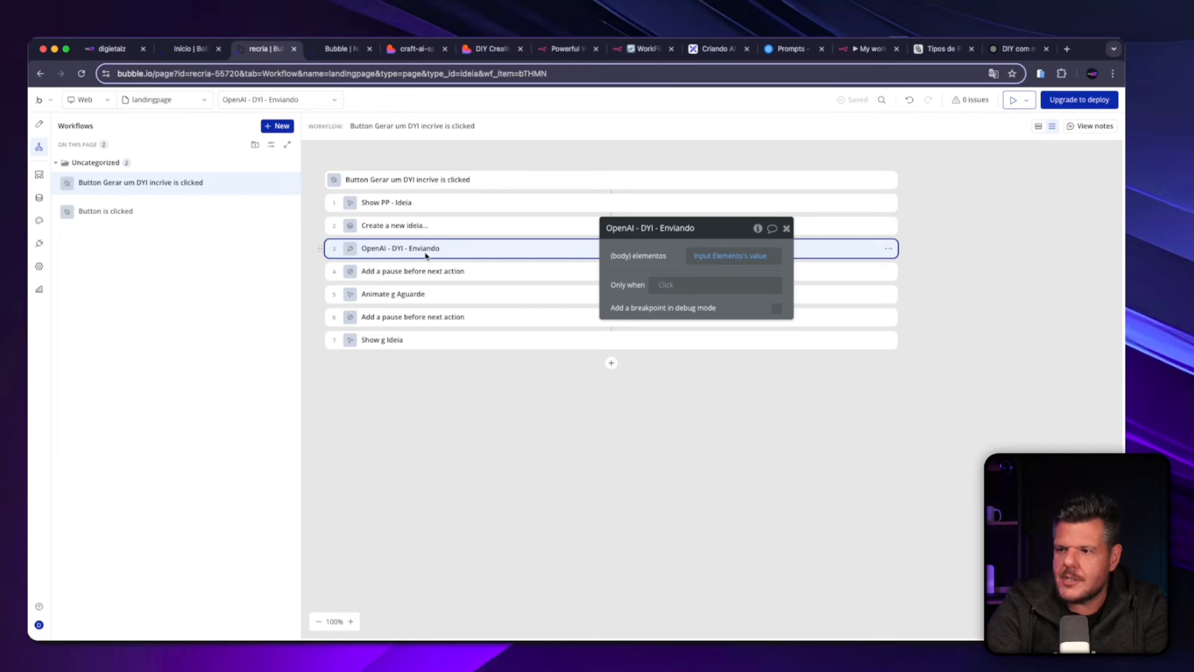
left_click(612, 364)
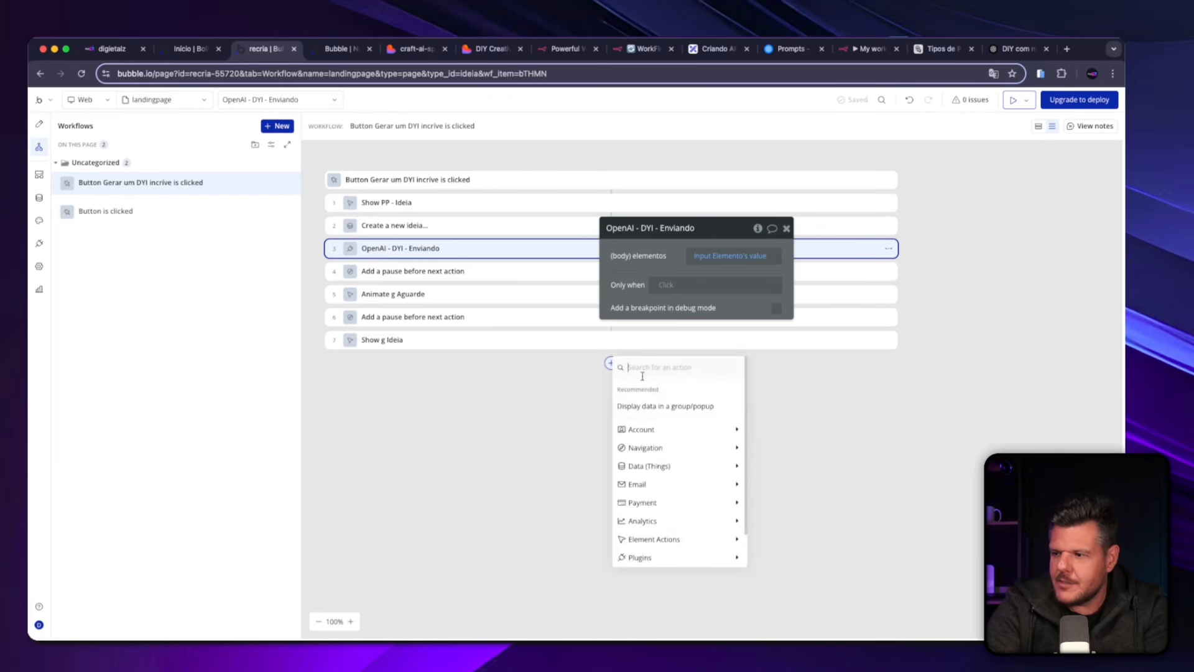
mouse_move(671, 465)
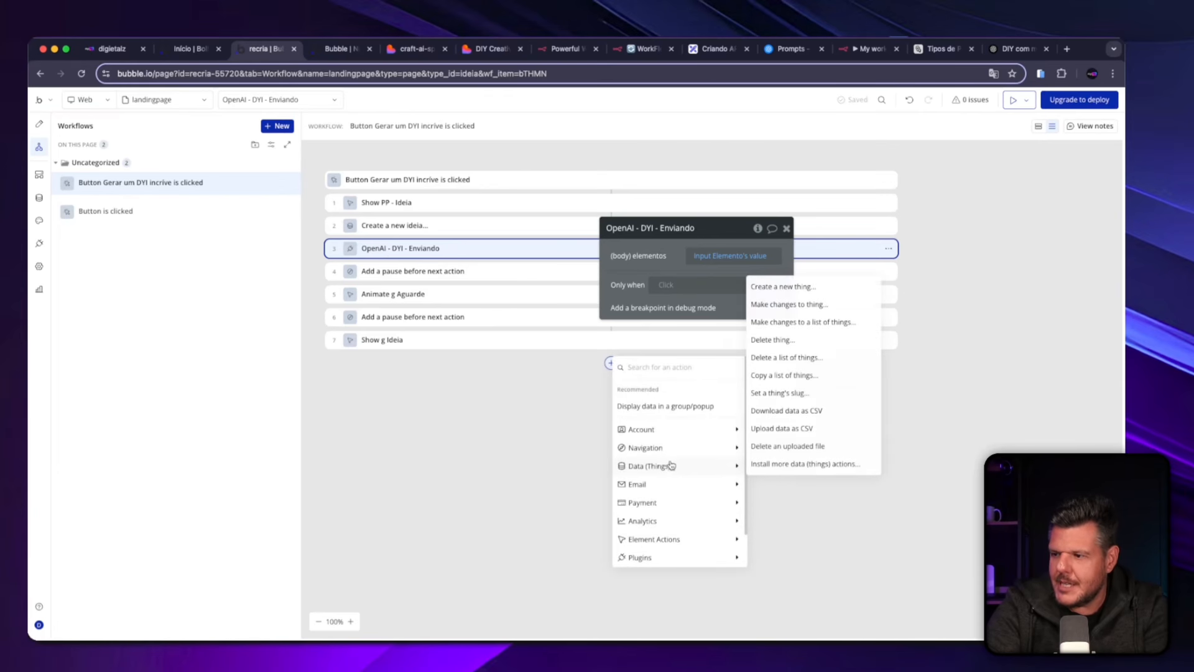
left_click(828, 306)
left_click_drag(468, 371, 422, 296)
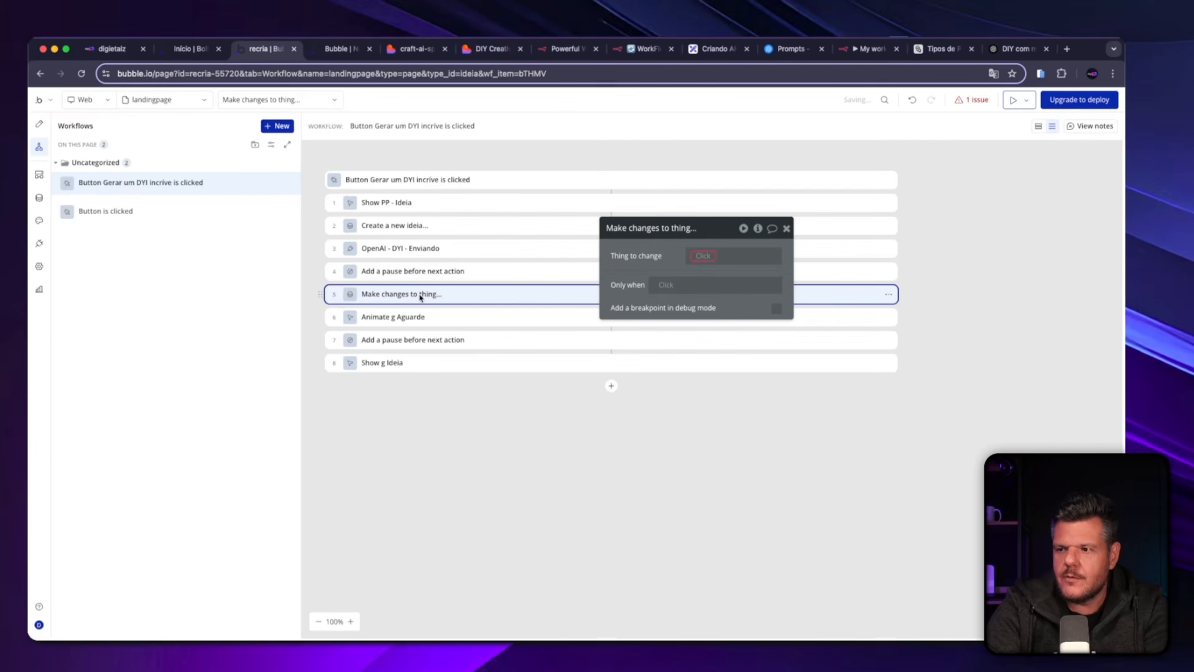
Set the action to change the result of step 2, with inf_ideia equal to the output of step 3 (OpenAI - DYI - Enviando).
left_click(704, 256)
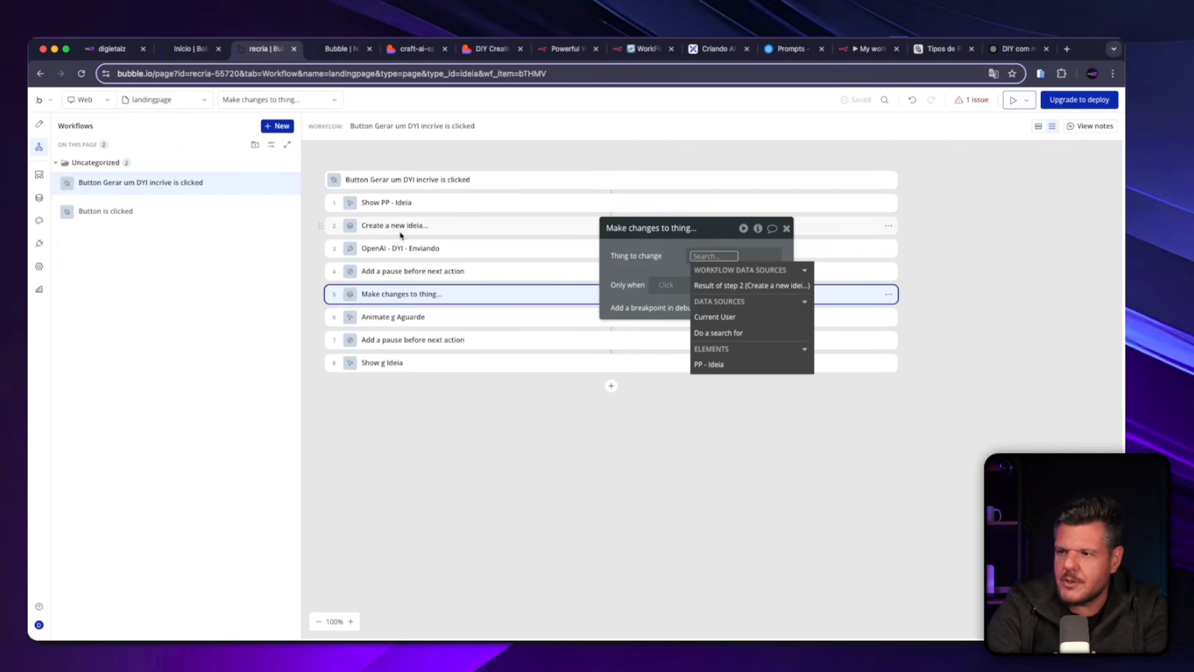
left_click(737, 286)
left_click(680, 295)
left_click(680, 294)
left_click(635, 292)
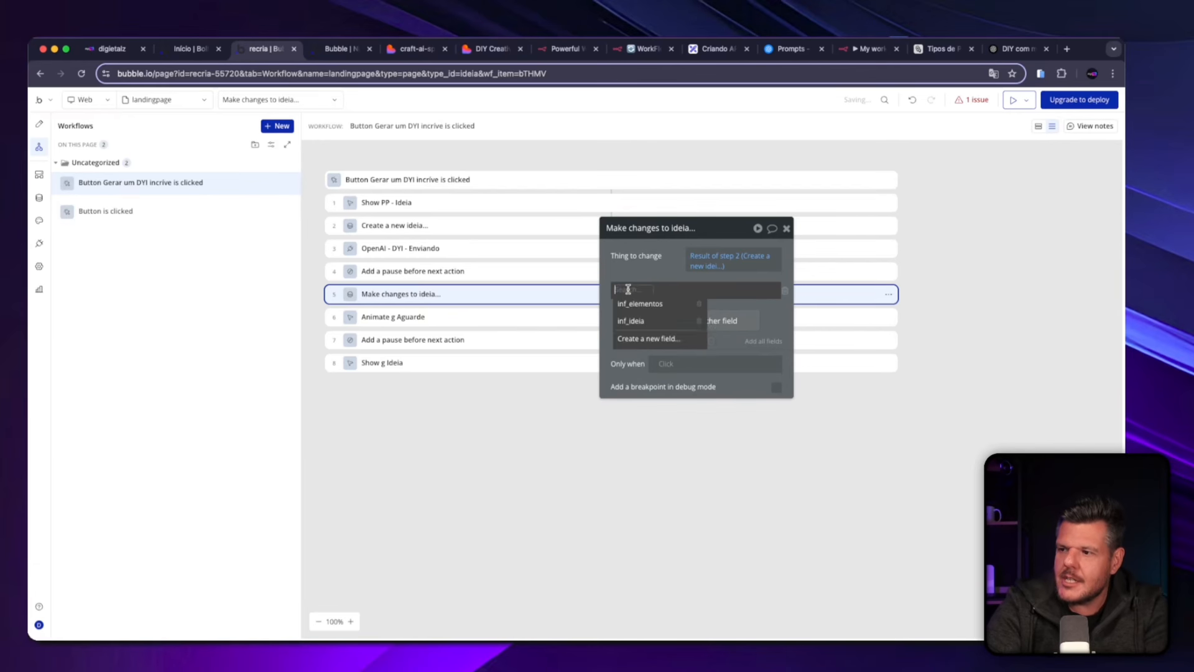
left_click(642, 321)
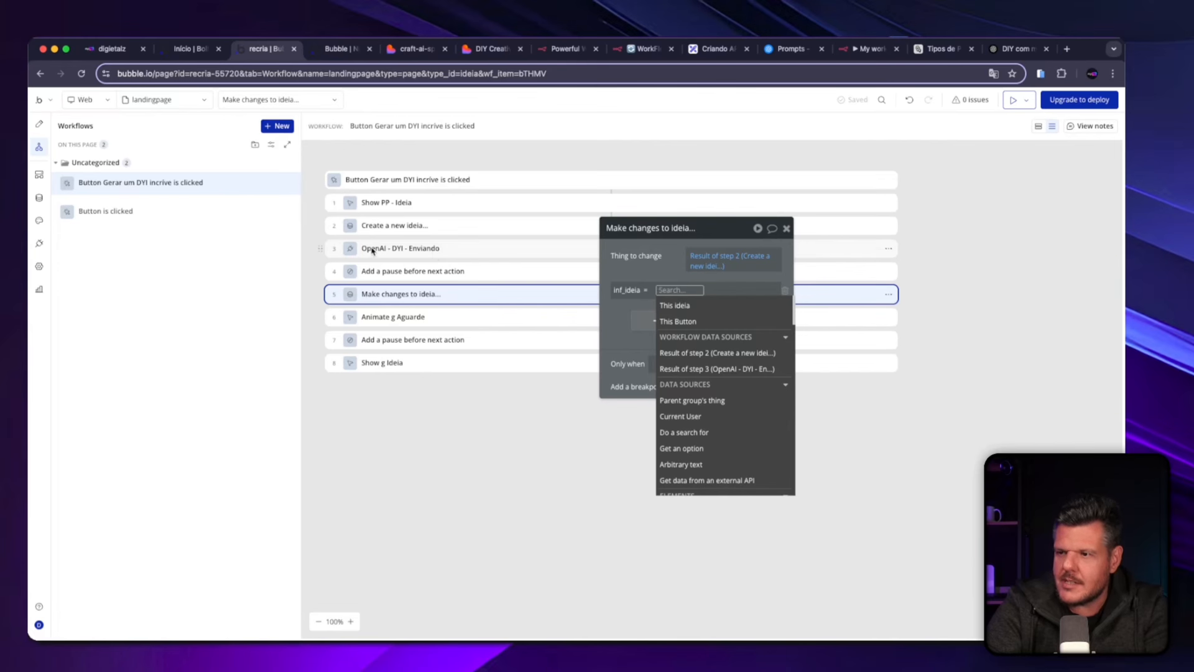
left_click(711, 370)
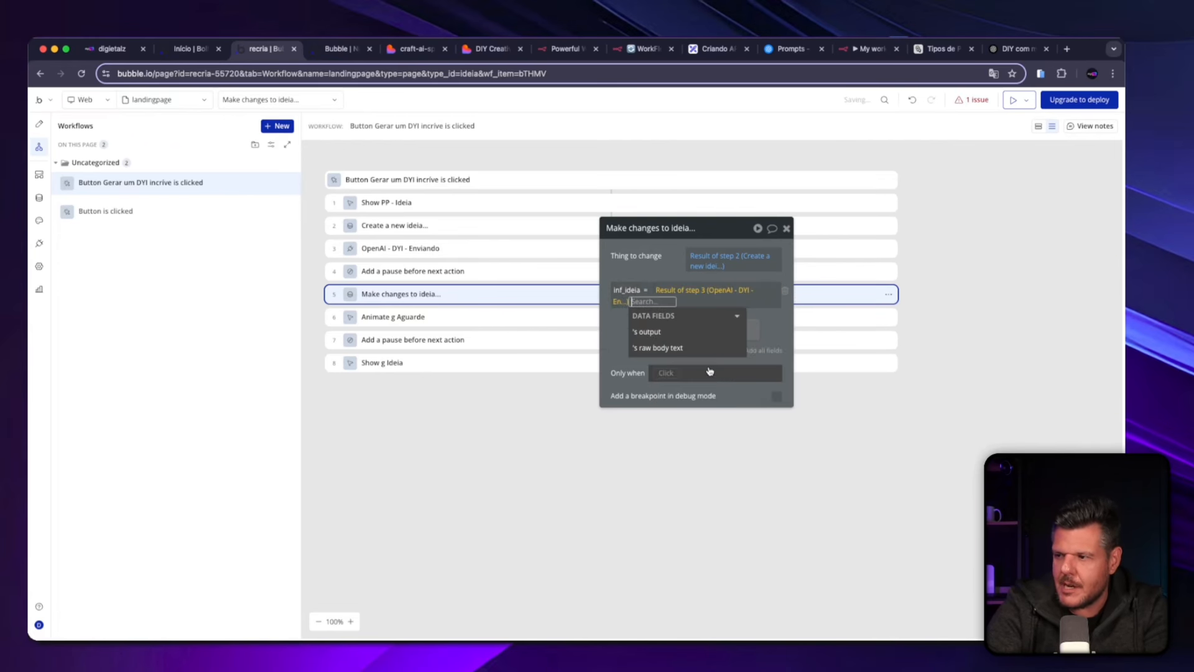
left_click(687, 339)
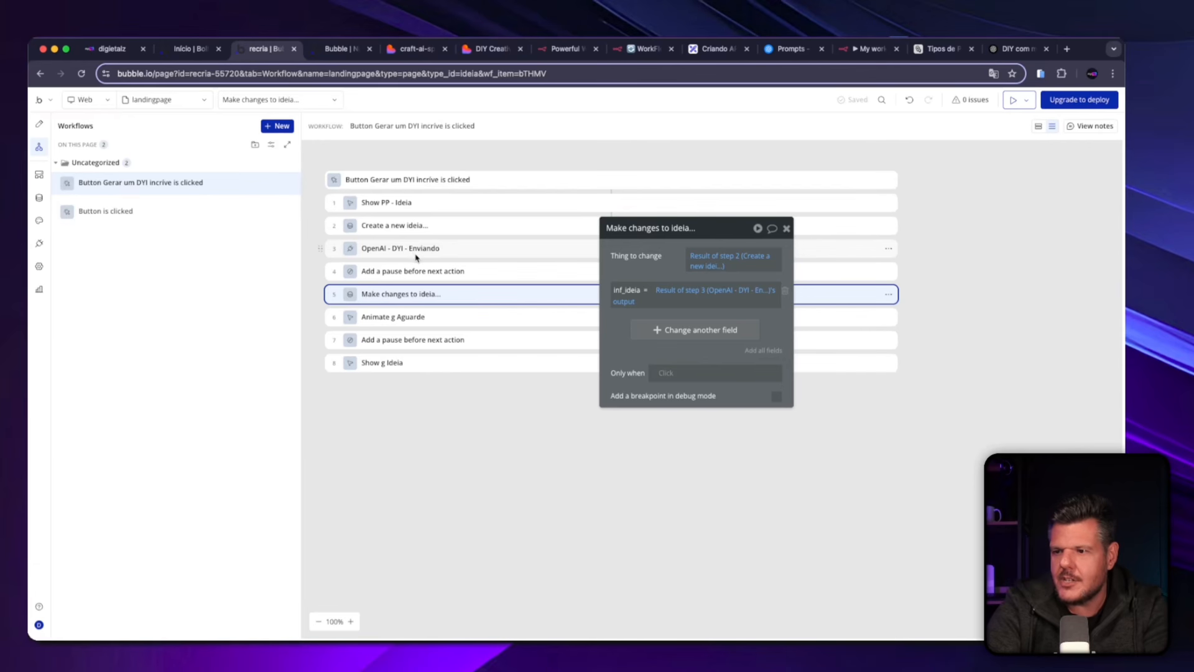
Review the settings of the workflow's closing actions, from Animate g Aguarde through the pause to Show g Ideia.
left_click(394, 366)
left_click(405, 317)
left_click(471, 343)
left_click(395, 363)
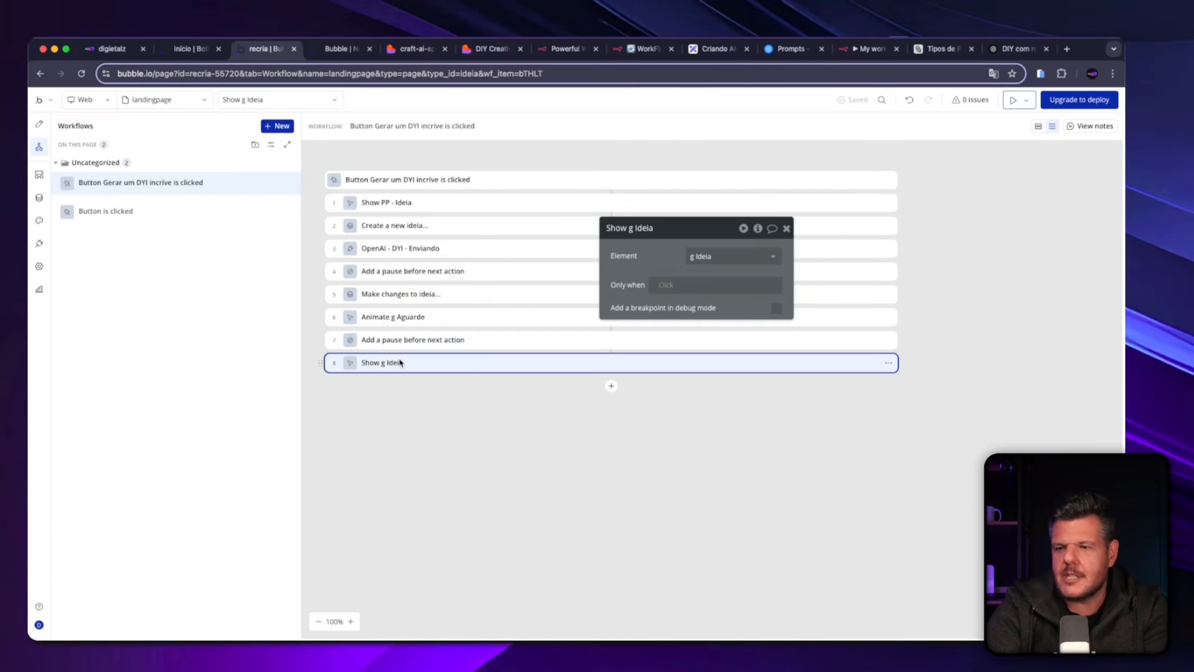
Reveal the PP - Ideia popup in the page design and expand it to examine its g Aguarde and g Ideia groups.
left_click(39, 125)
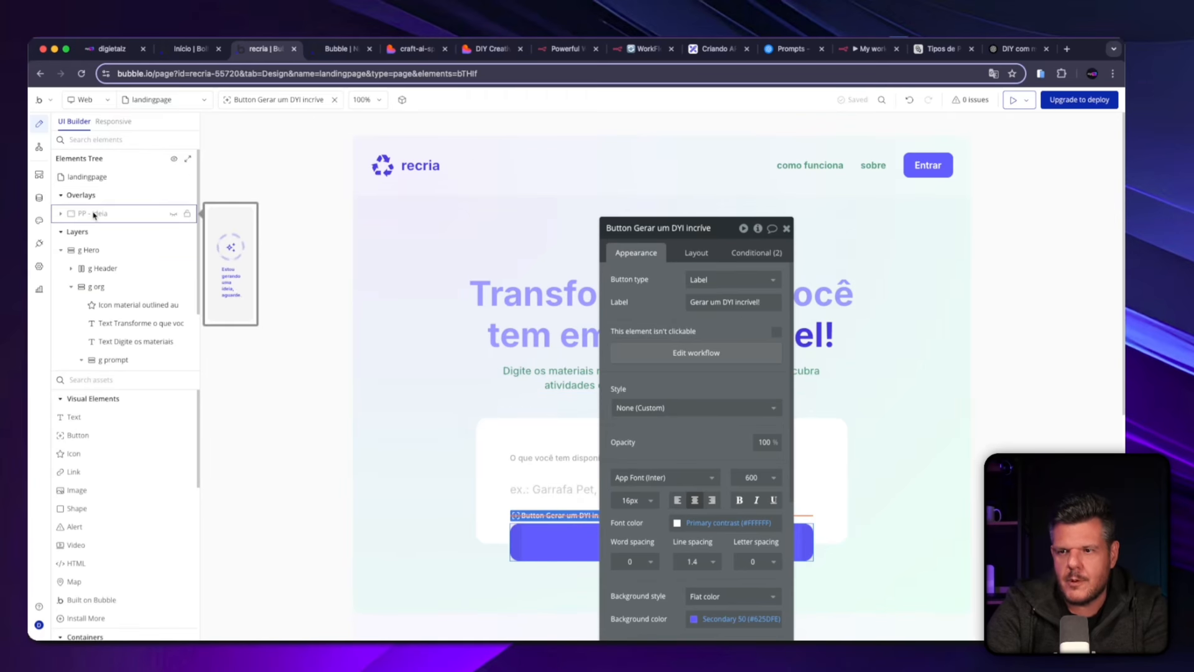
left_click(173, 214)
left_click(155, 216)
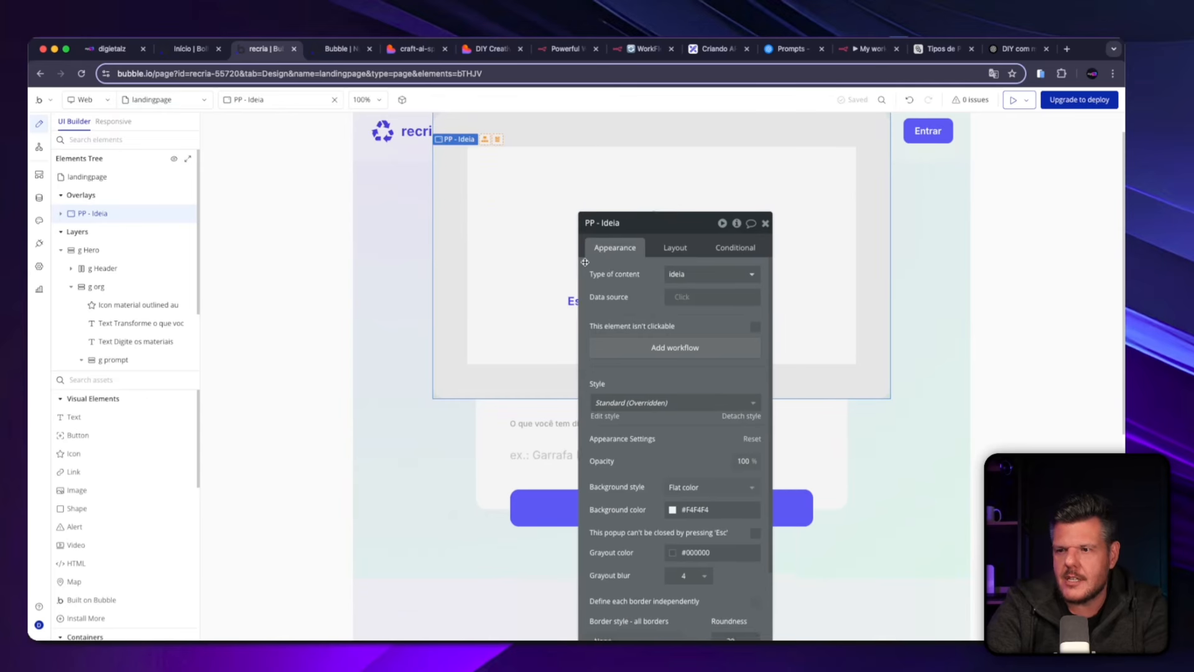
left_click(66, 213)
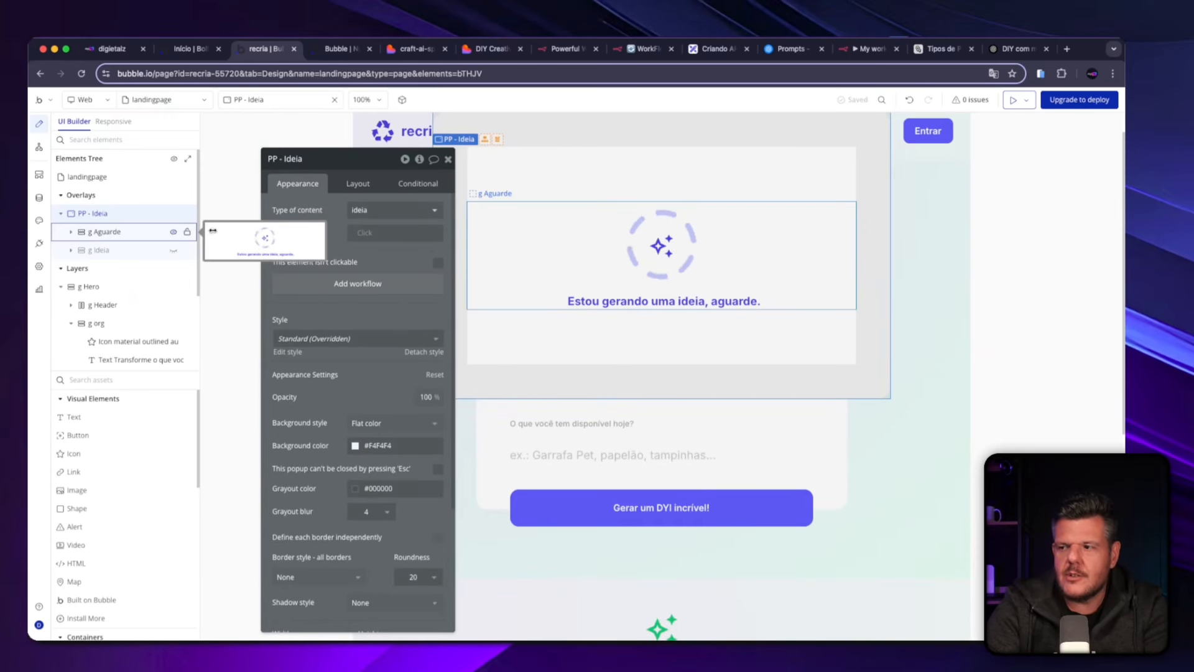
Return to the button workflow and inspect the Show g Ideia, Animate g Aguarde and Make changes to ideia actions.
left_click(39, 147)
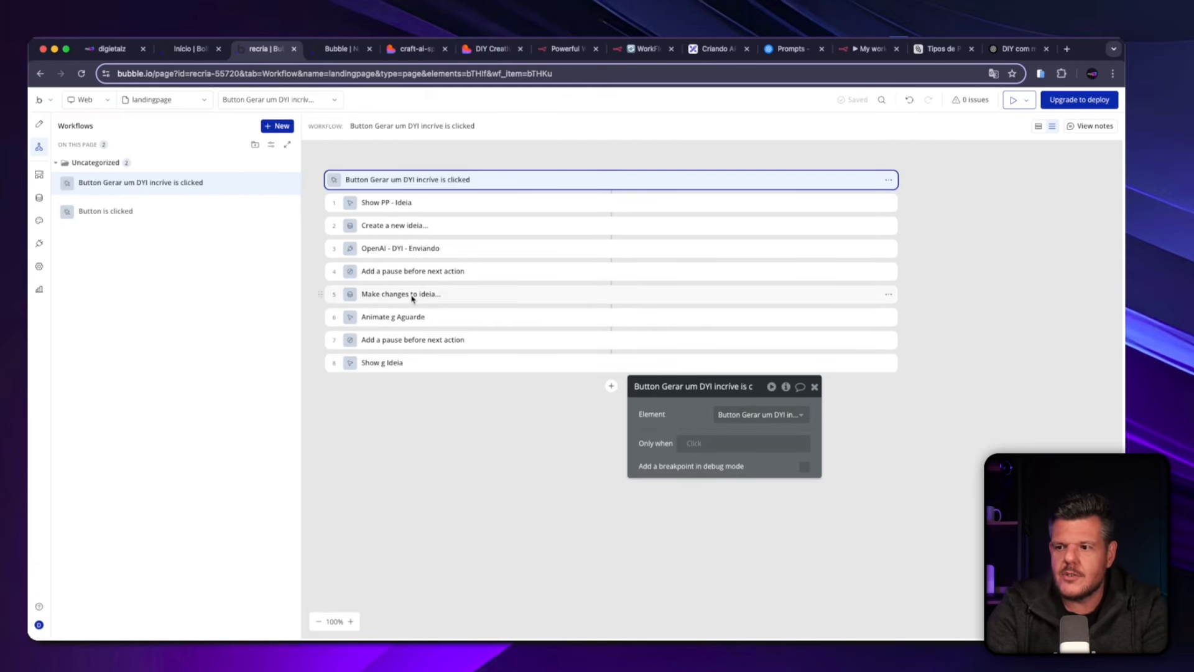
left_click(407, 364)
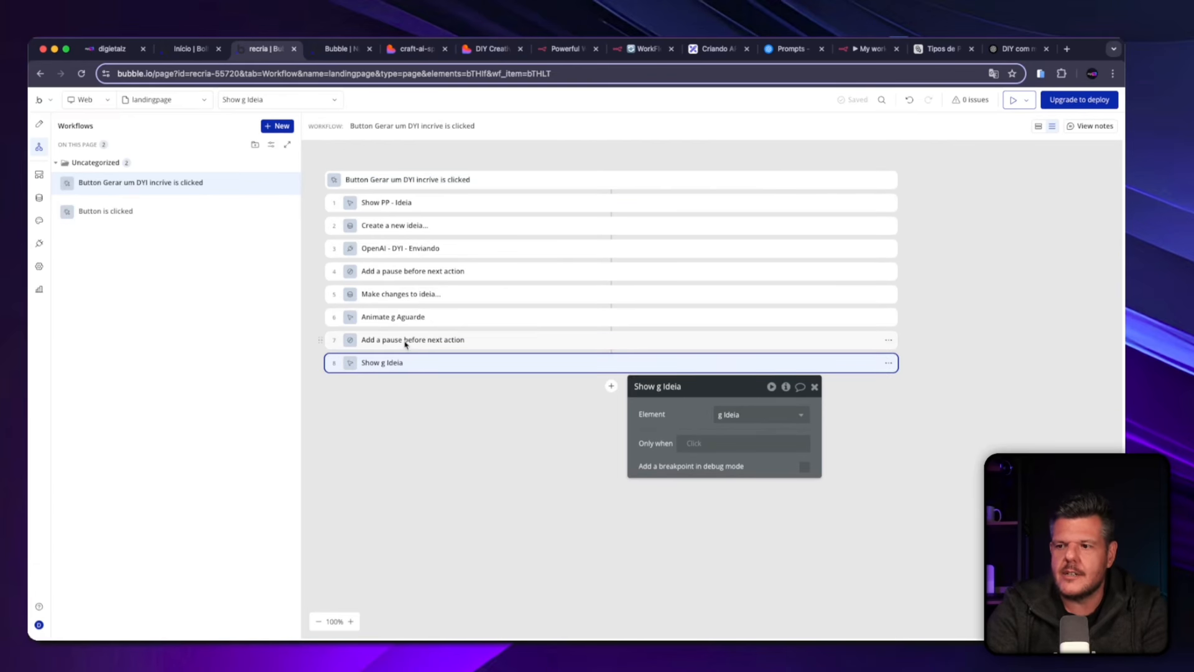
left_click(404, 318)
left_click(407, 297)
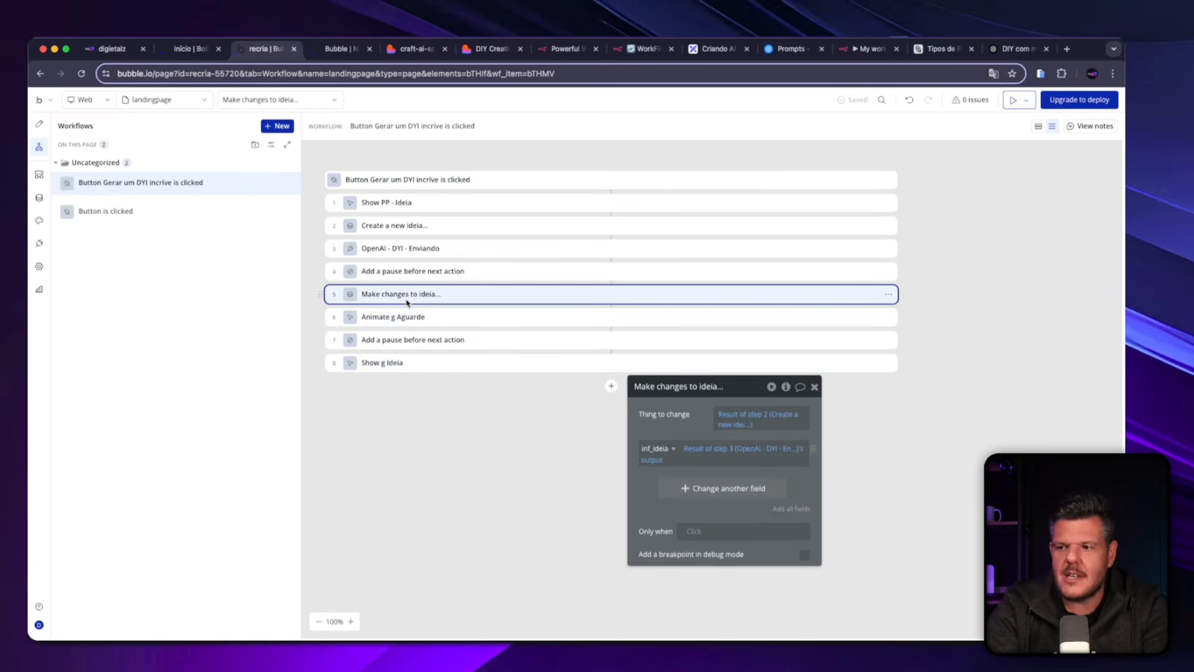